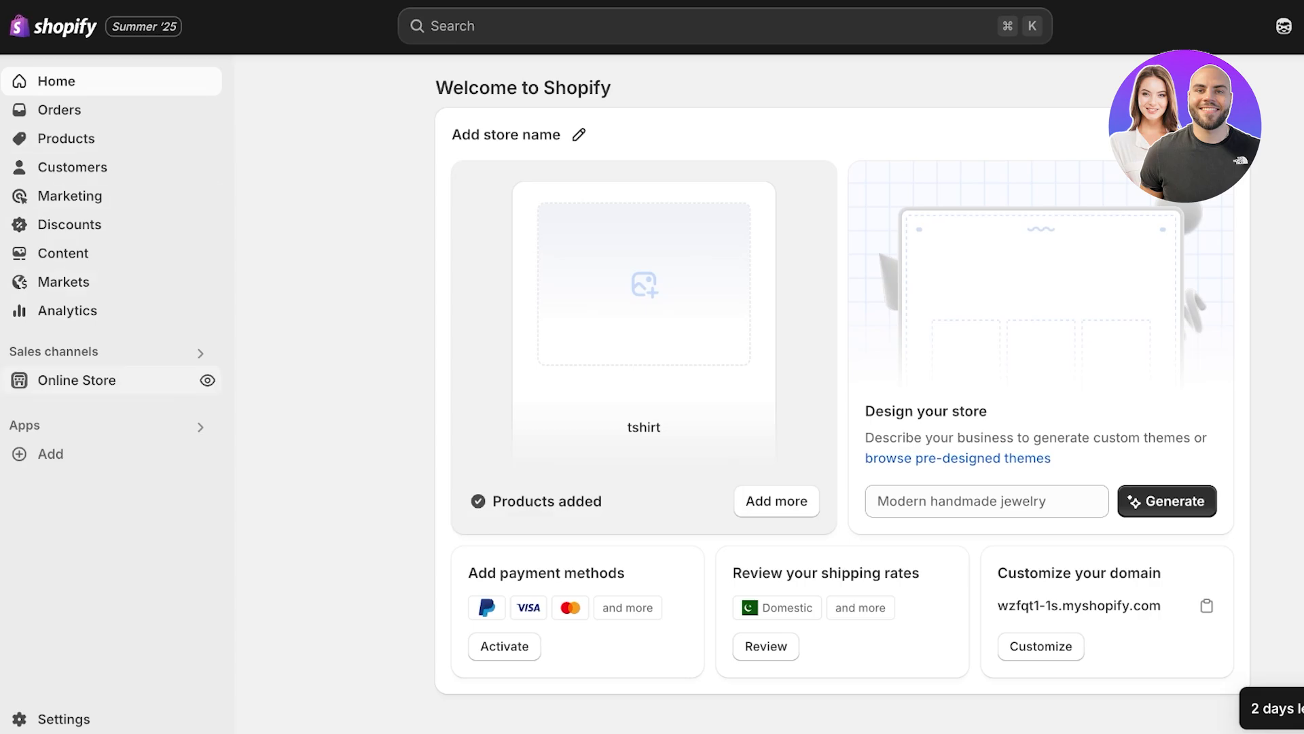
Step: Open the live Dawn theme for customization and switch the preview to the Default product template
left_click(76, 380)
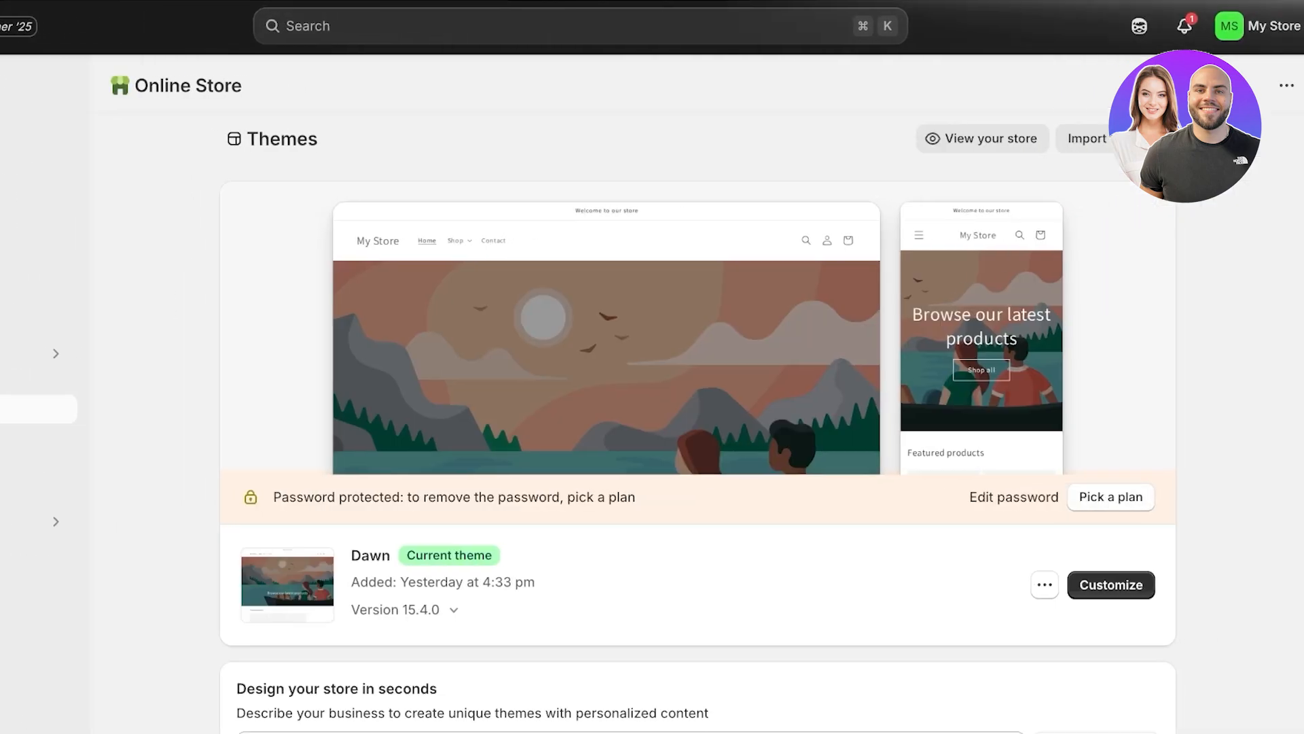
left_click(1111, 584)
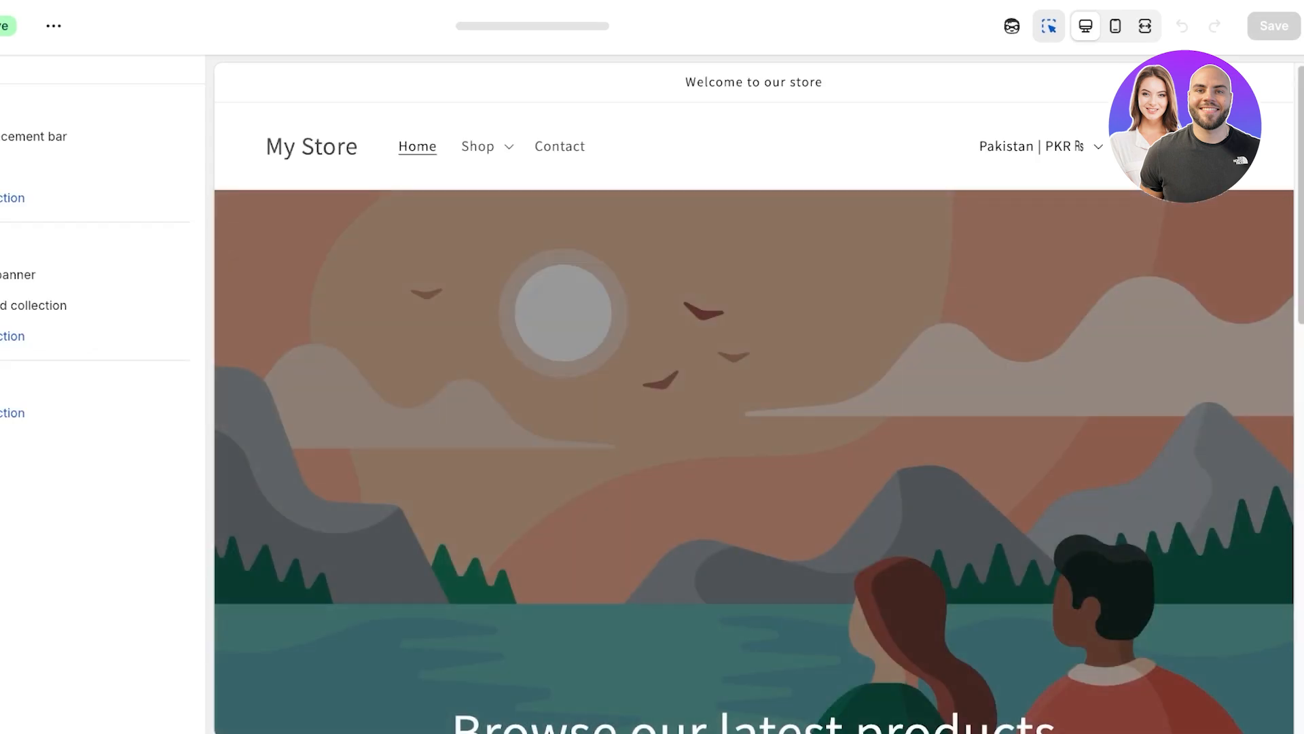
left_click(534, 26)
left_click(475, 145)
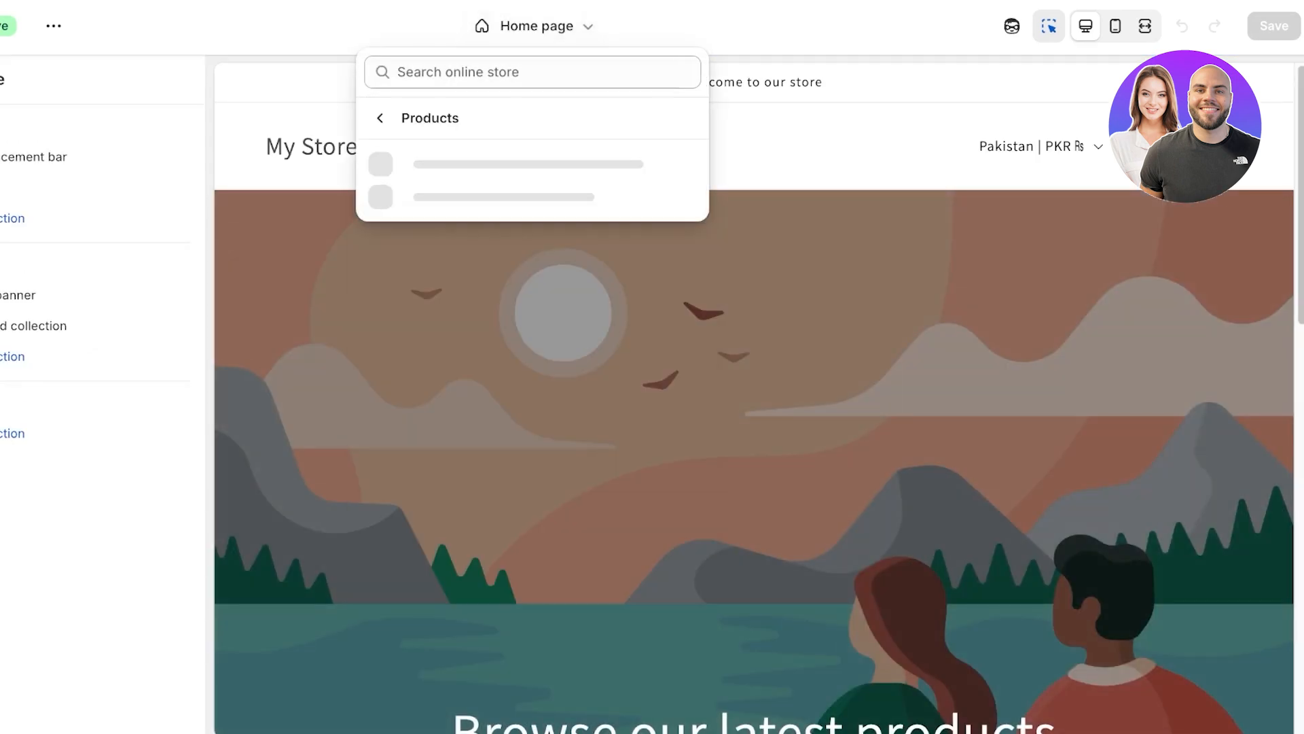
left_click(476, 175)
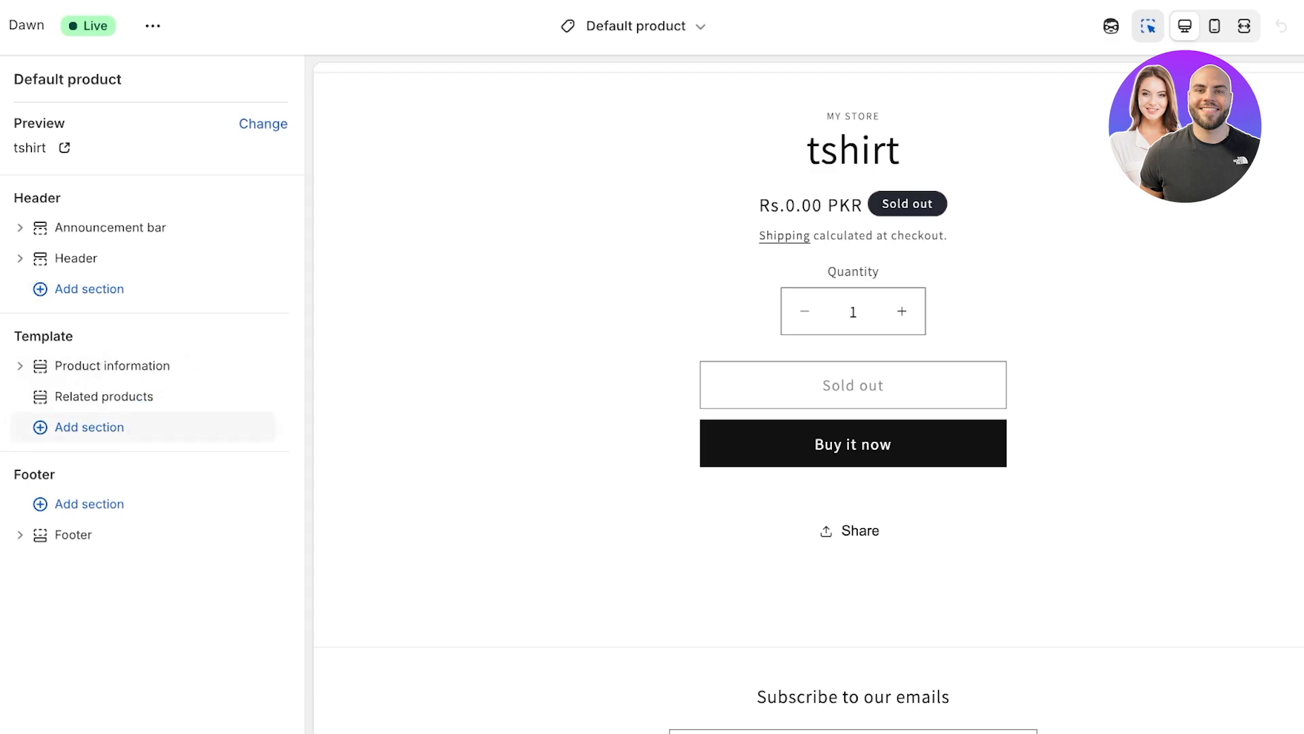
Step: Add a Collapsible content section to the Default product template and review its place on the product page
left_click(122, 427)
scroll(419, 475, "down", 3)
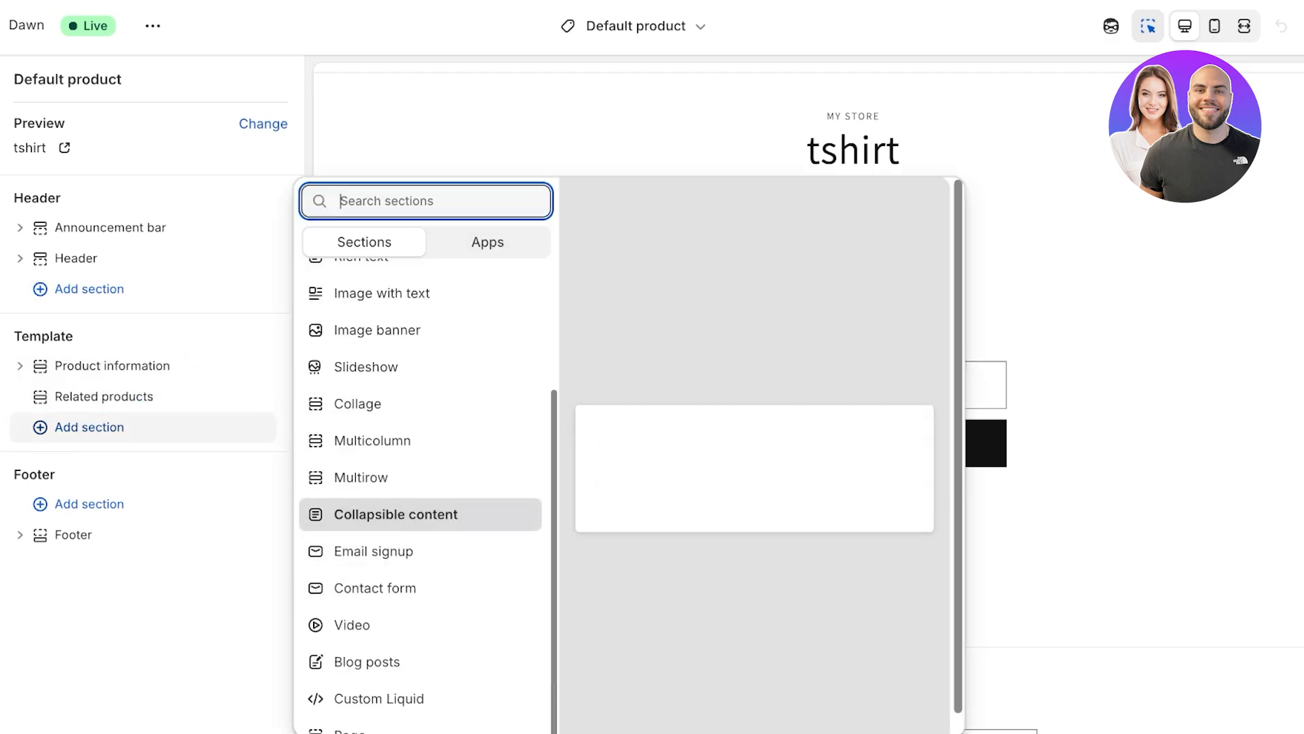
left_click(396, 514)
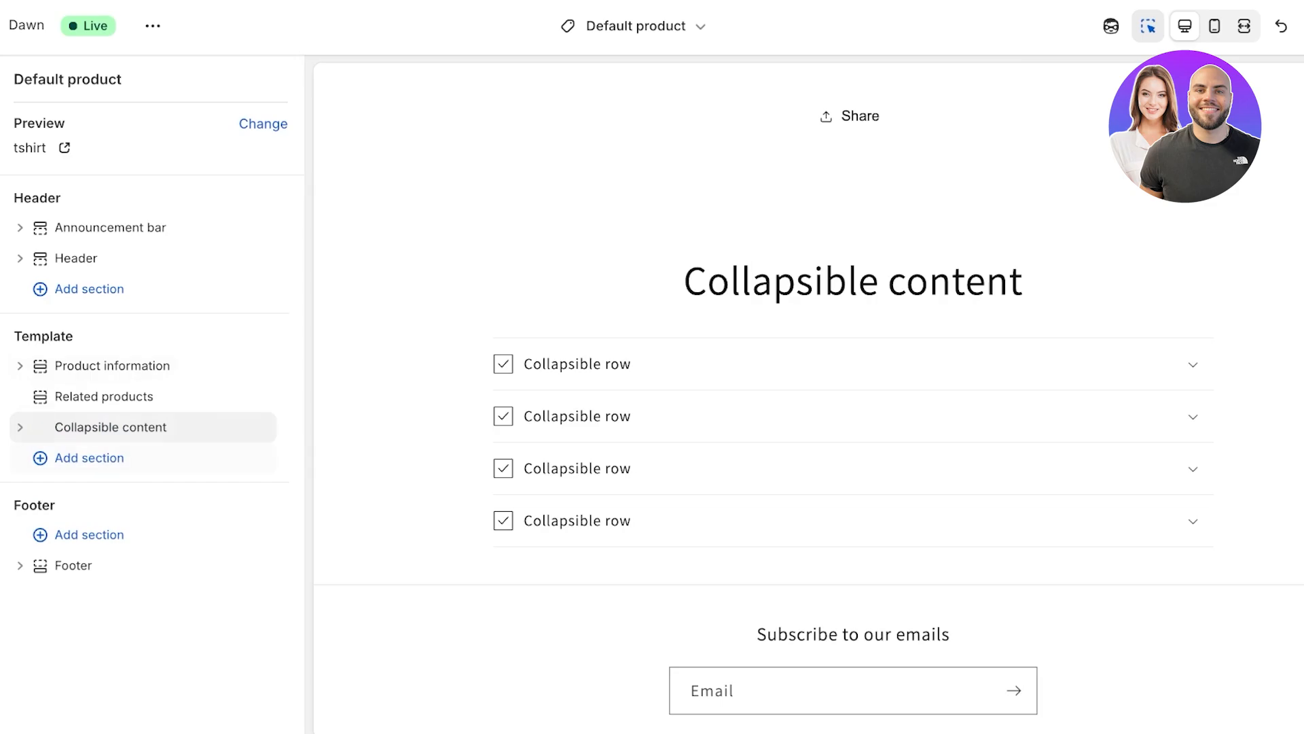
mouse_move(143, 411)
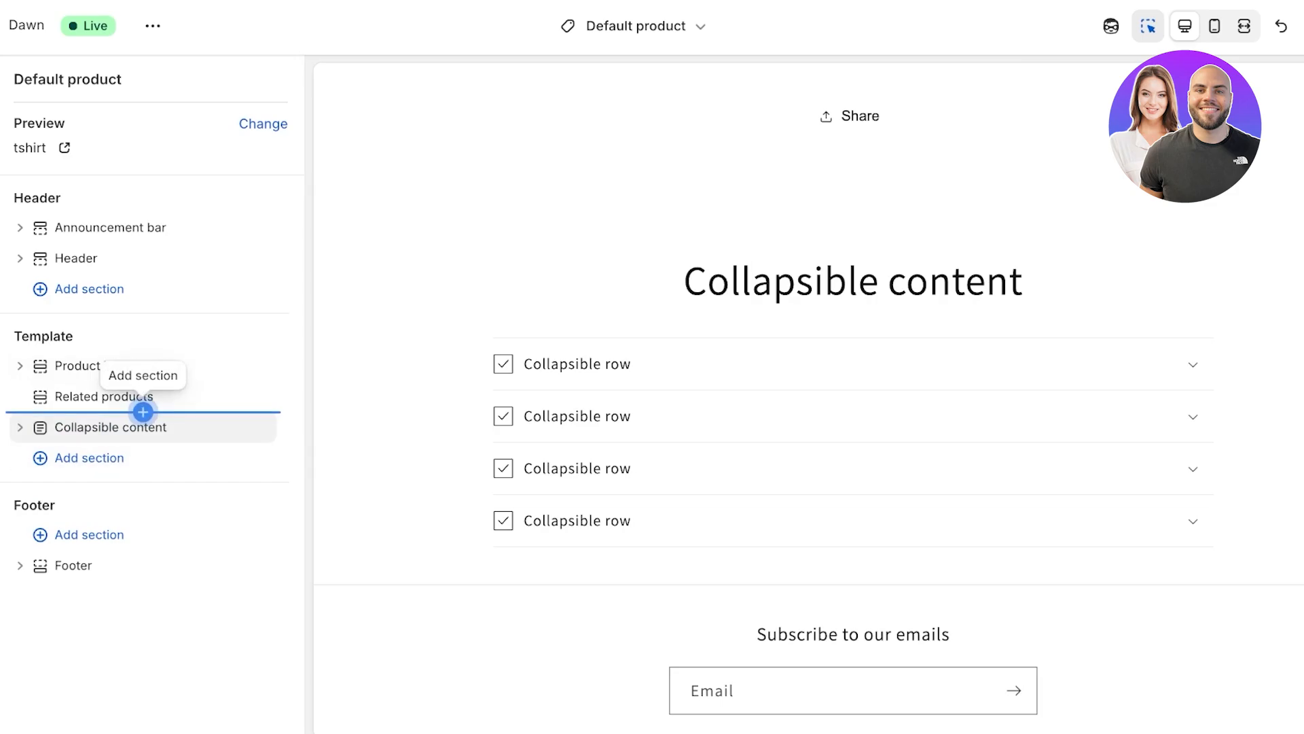
scroll(747, 414, "up", 8)
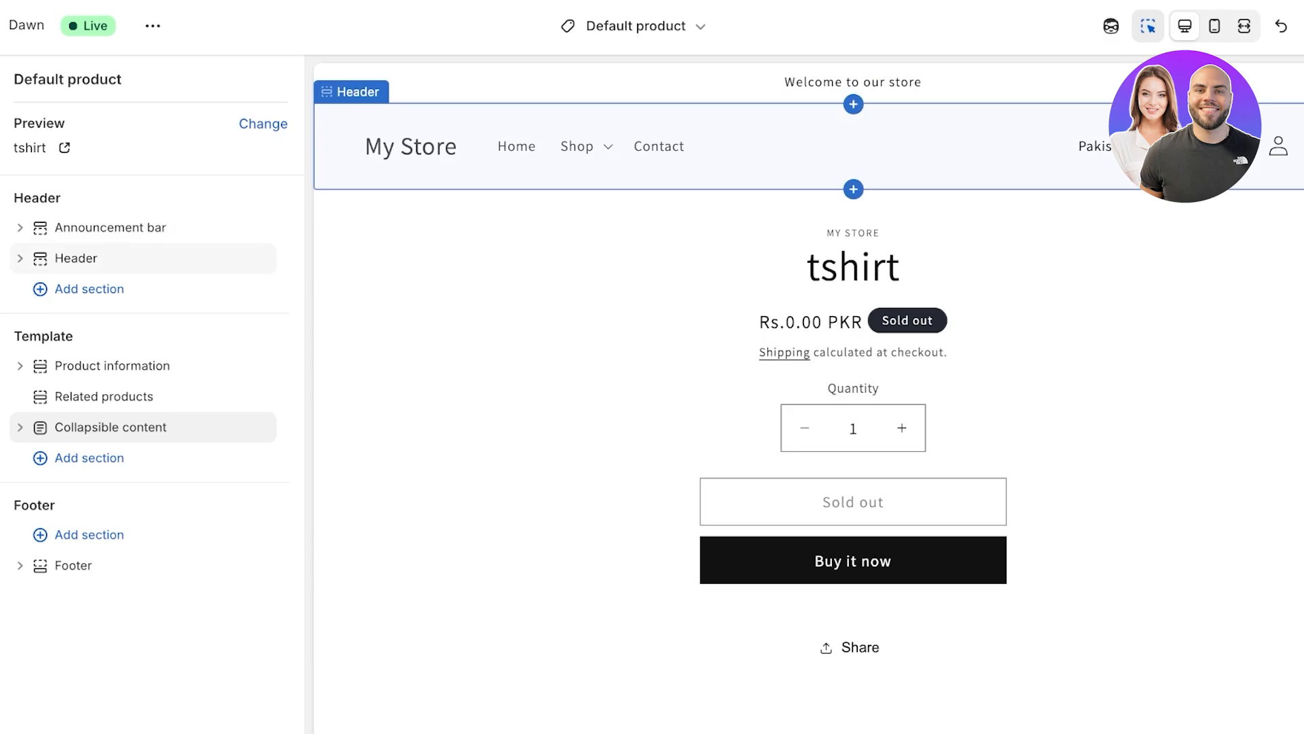
scroll(808, 394, "down", 7)
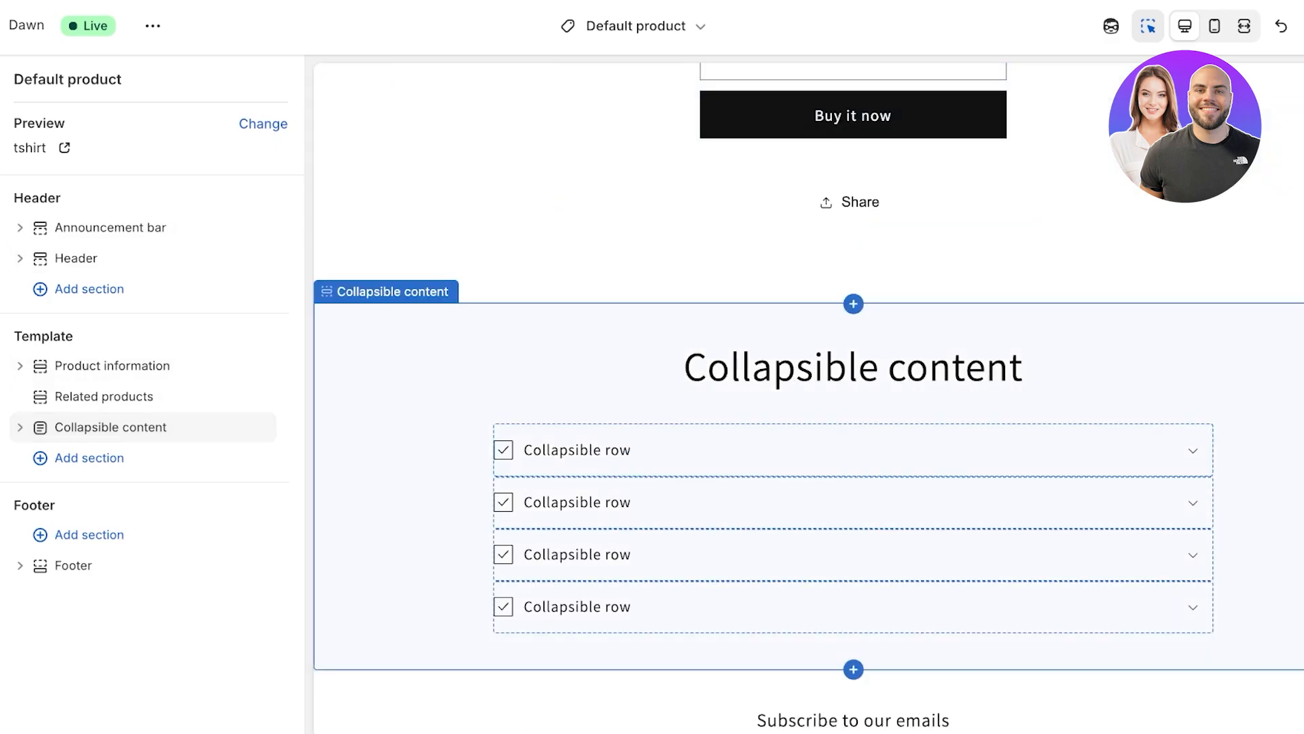
Step: Leave the theme editor without saving and open the store's product list
left_click(263, 124)
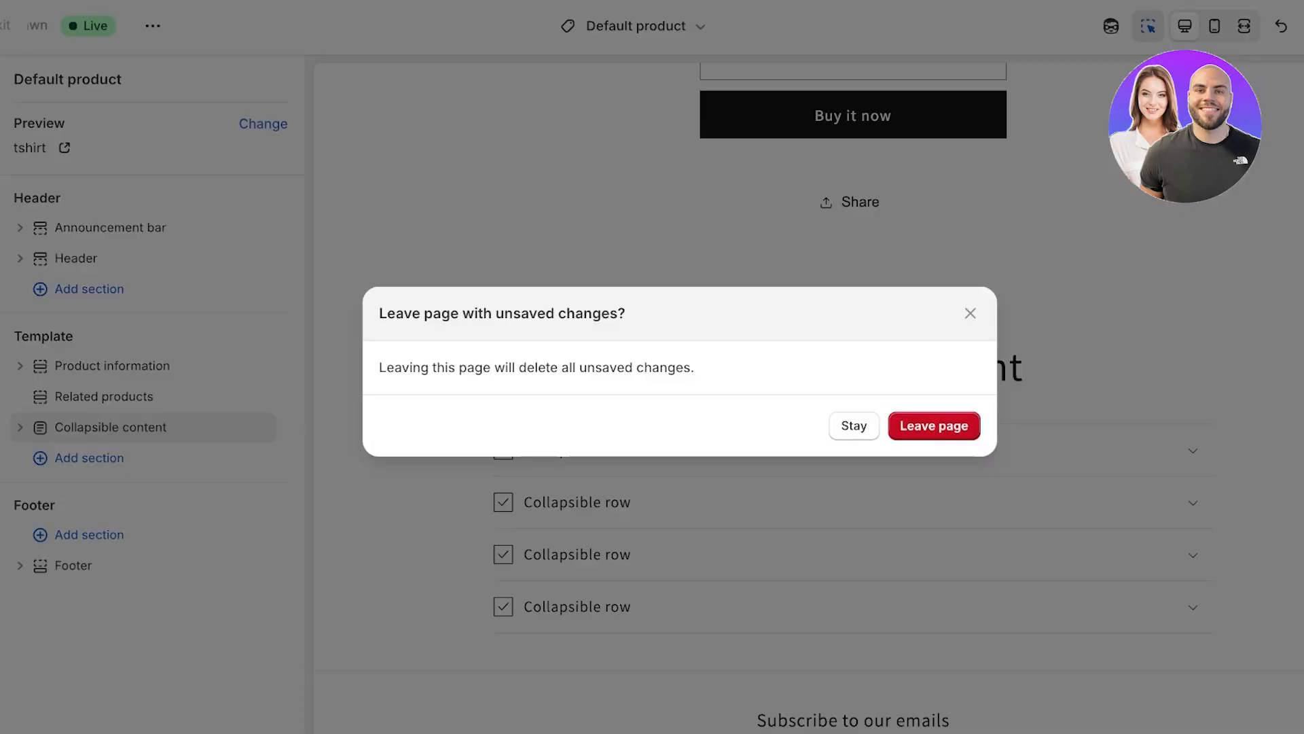
left_click(934, 425)
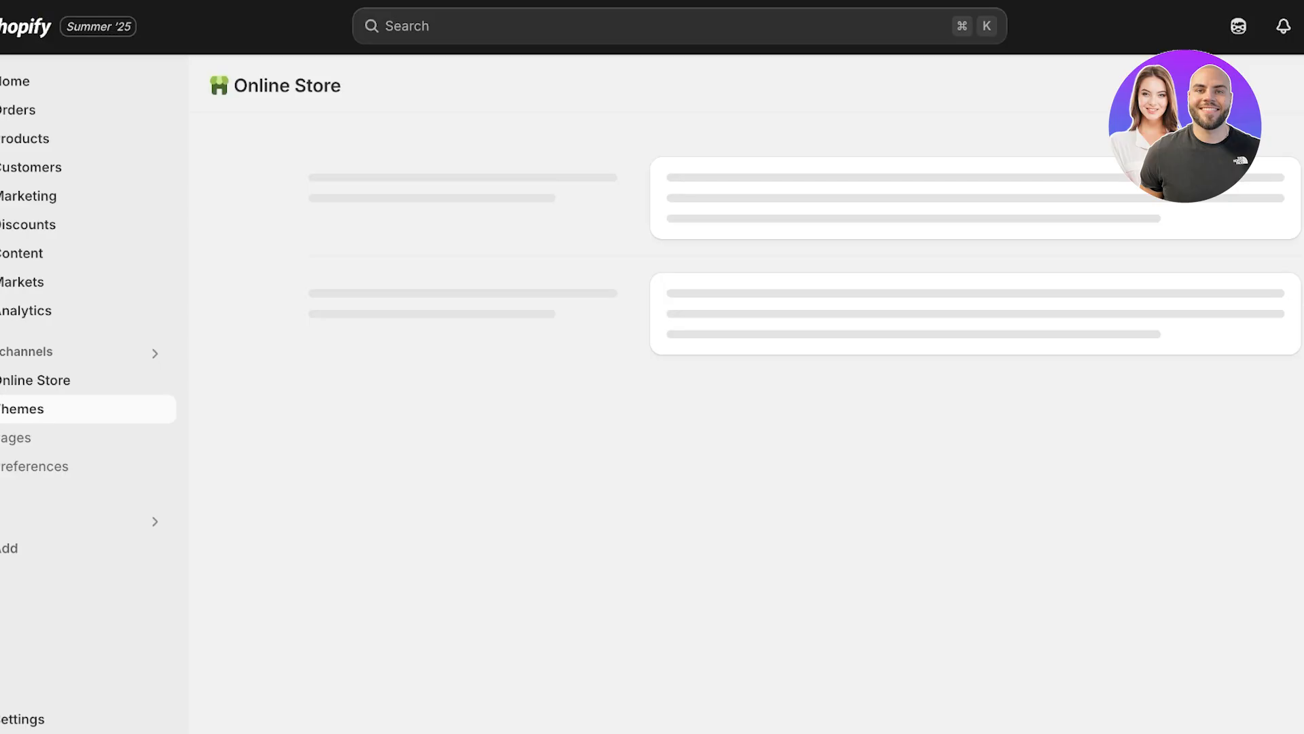
left_click(61, 138)
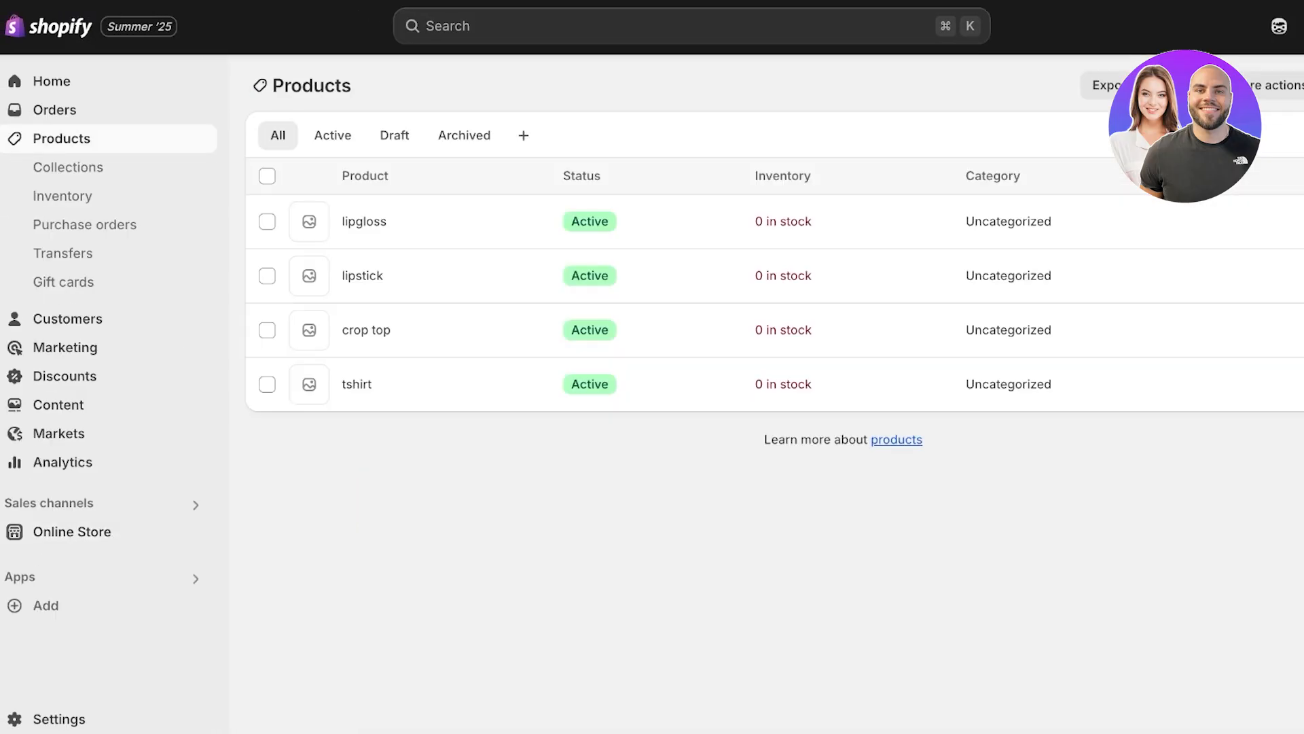
Step: Open the lipgloss product and set its cost per item to Rs 66
left_click(364, 221)
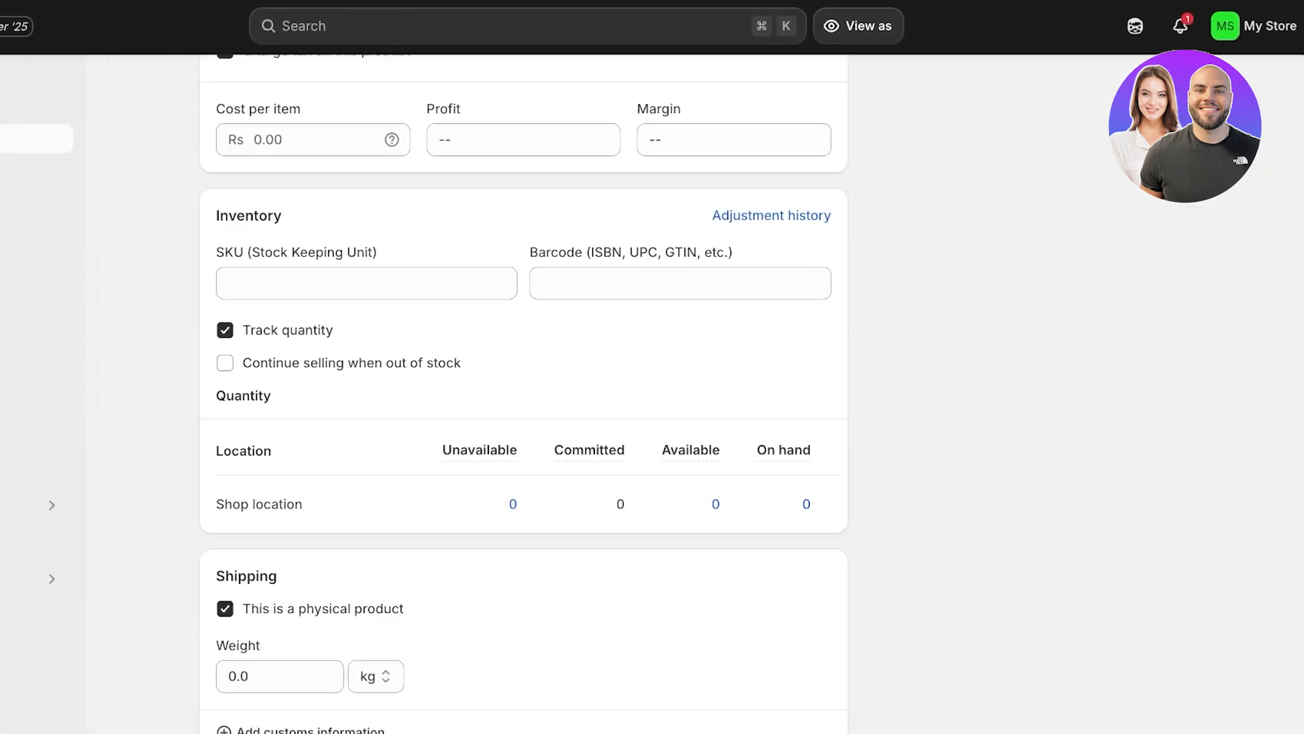
type("66")
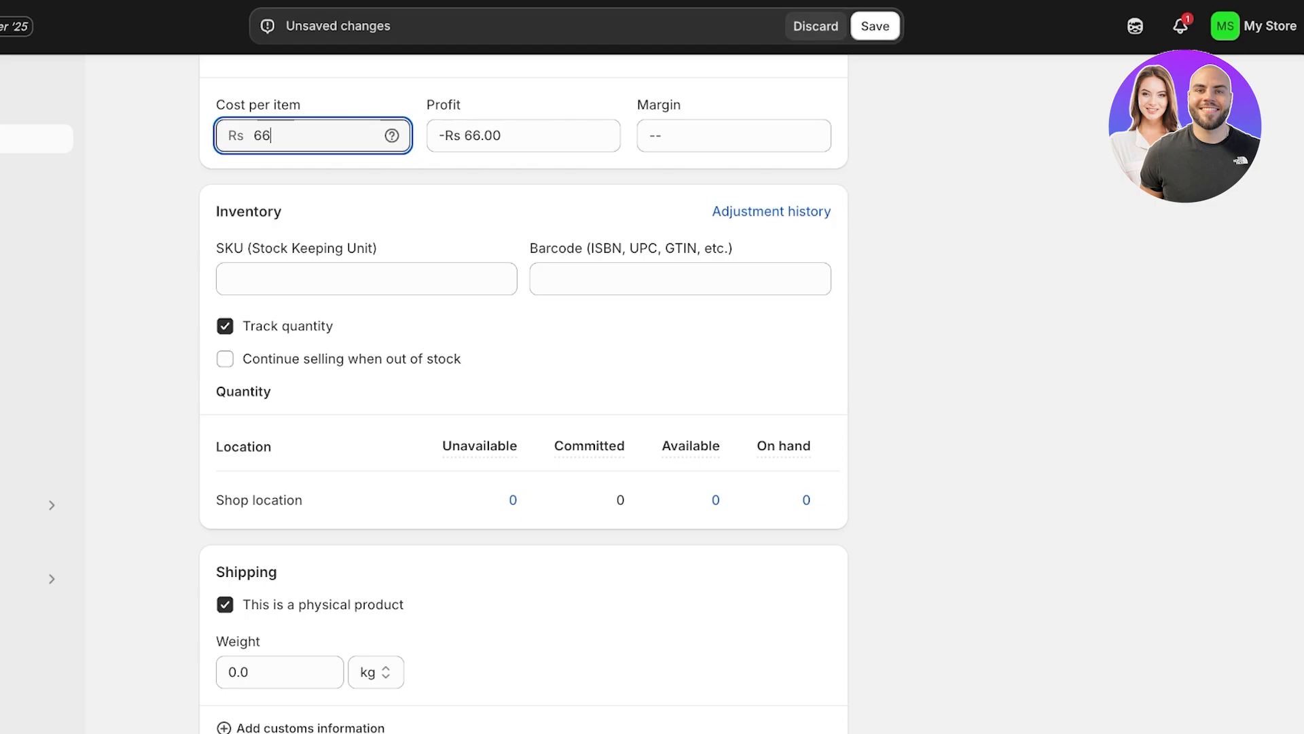
scroll(768, 409, "down", 5)
scroll(768, 409, "up", 7)
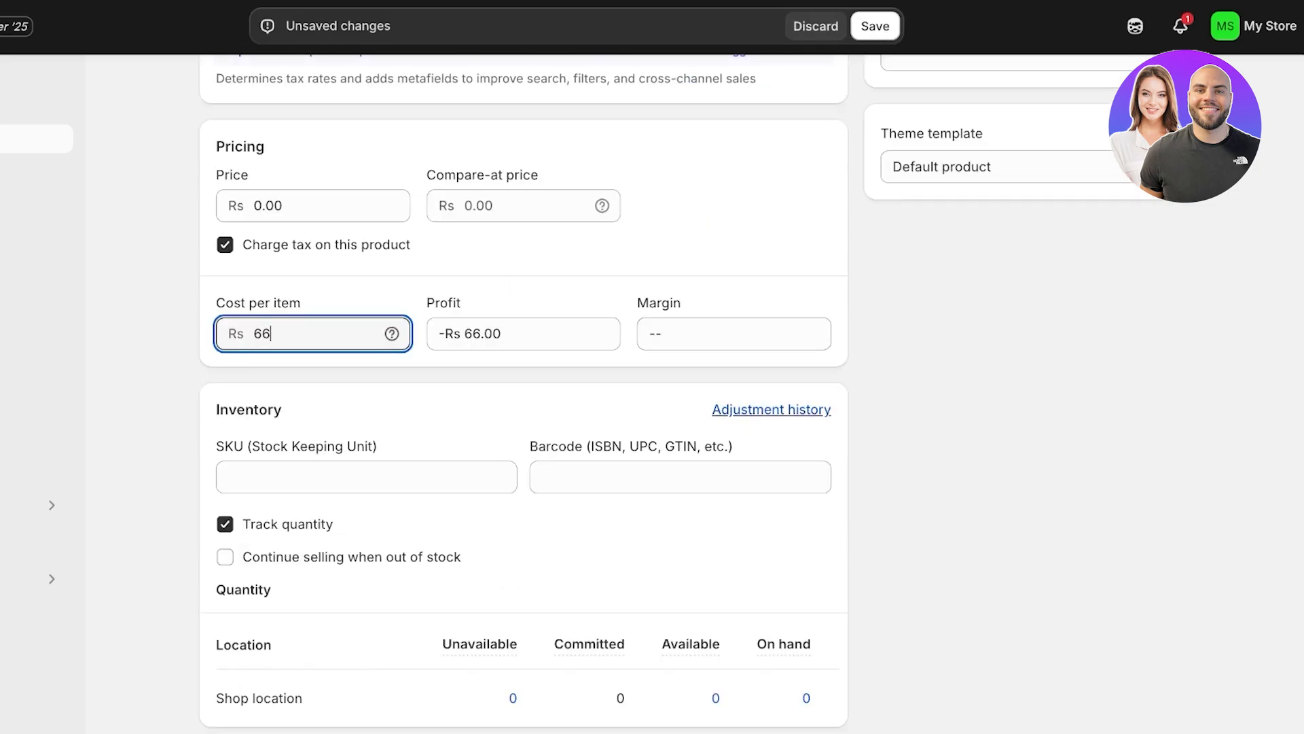
scroll(767, 409, "down", 2)
Step: Keep quantity tracking on for lipgloss, allow selling when out of stock, and save the product
left_click(225, 379)
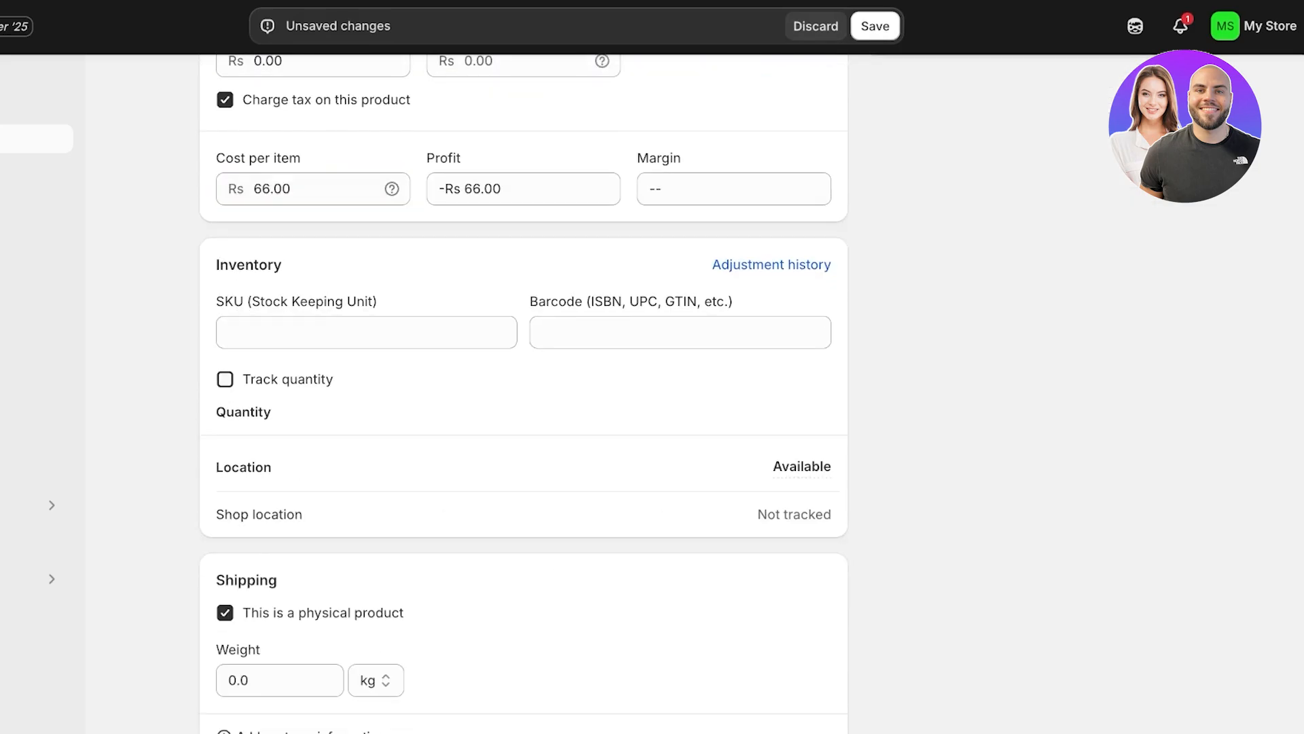
left_click(224, 380)
left_click(225, 412)
left_click(875, 26)
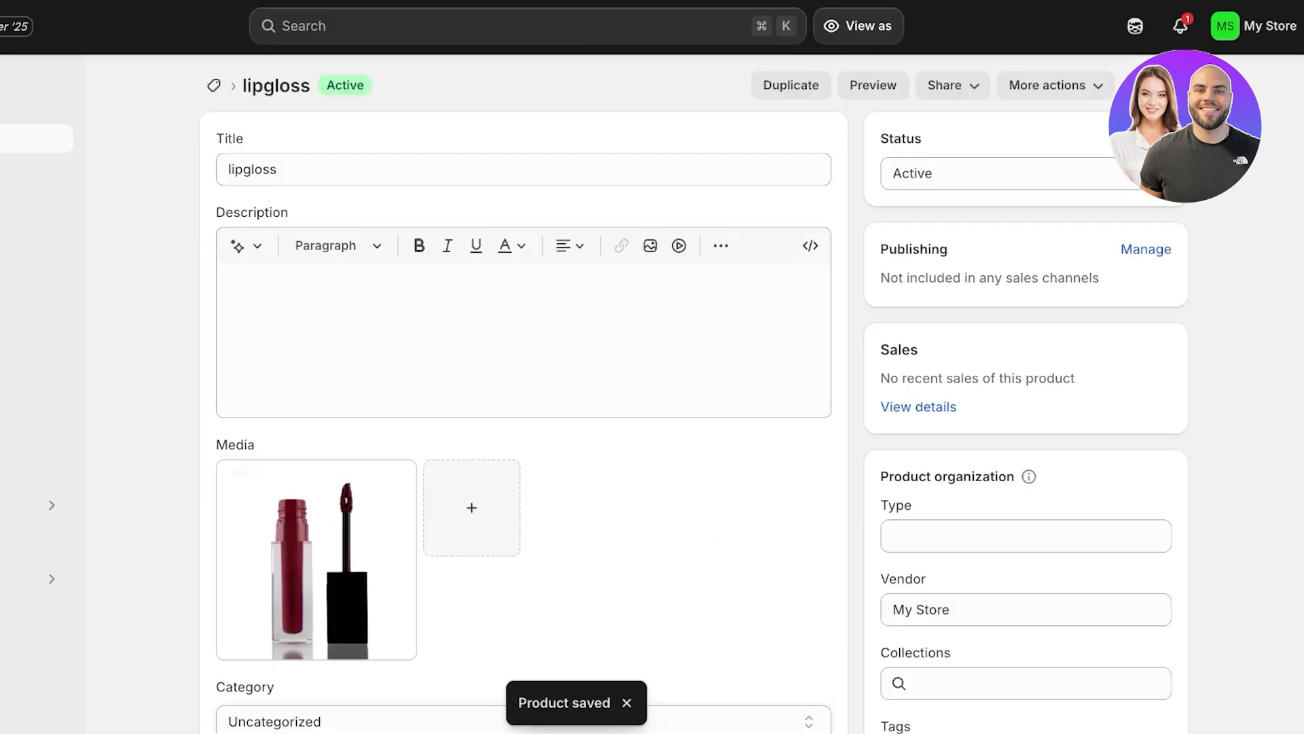
Step: Open the crop top product and set both its cost per item and price to Rs 66
left_click(214, 86)
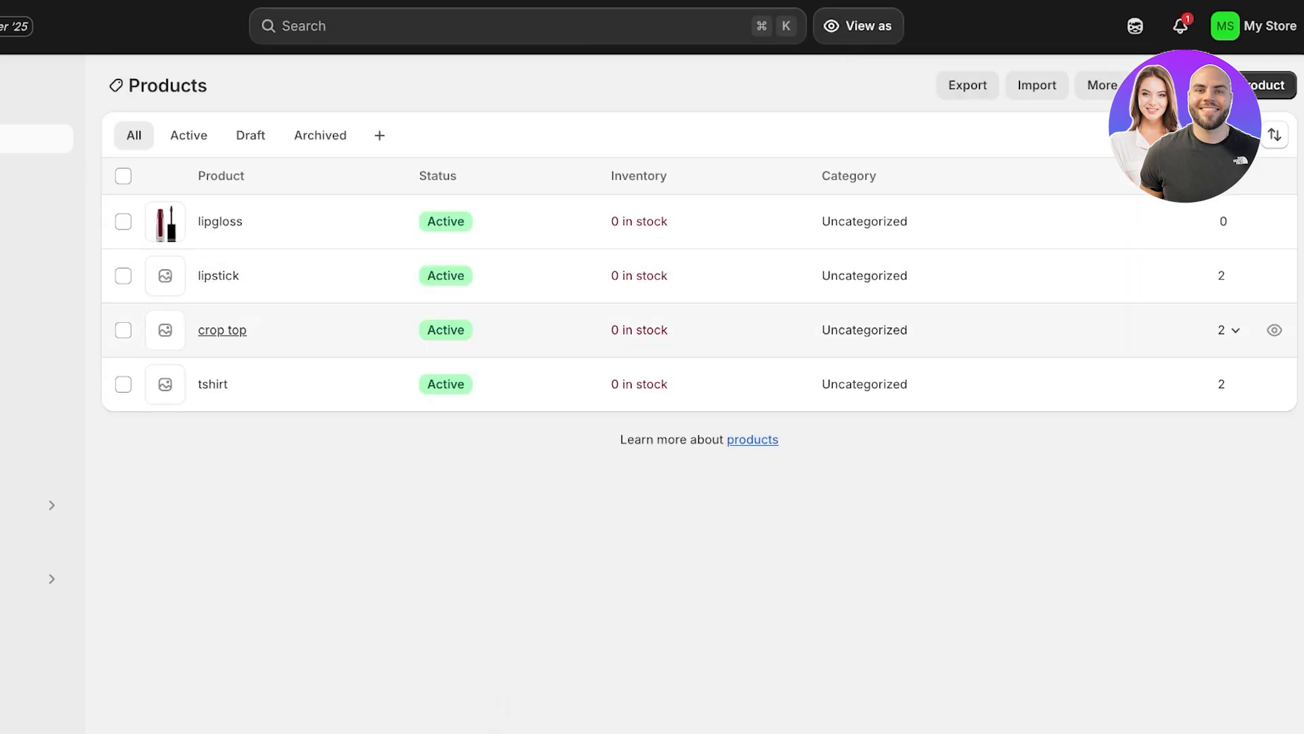
left_click(222, 330)
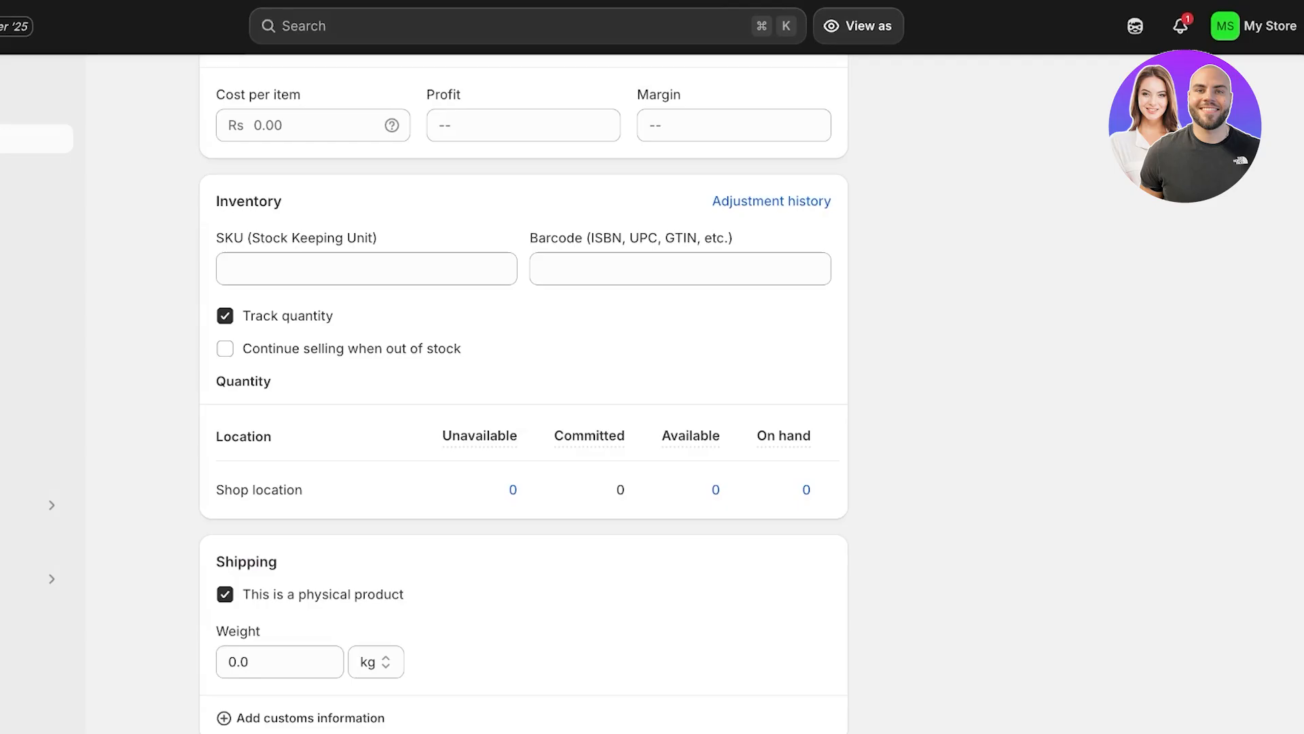
scroll(523, 408, "up", 4)
left_click(313, 366)
type("66")
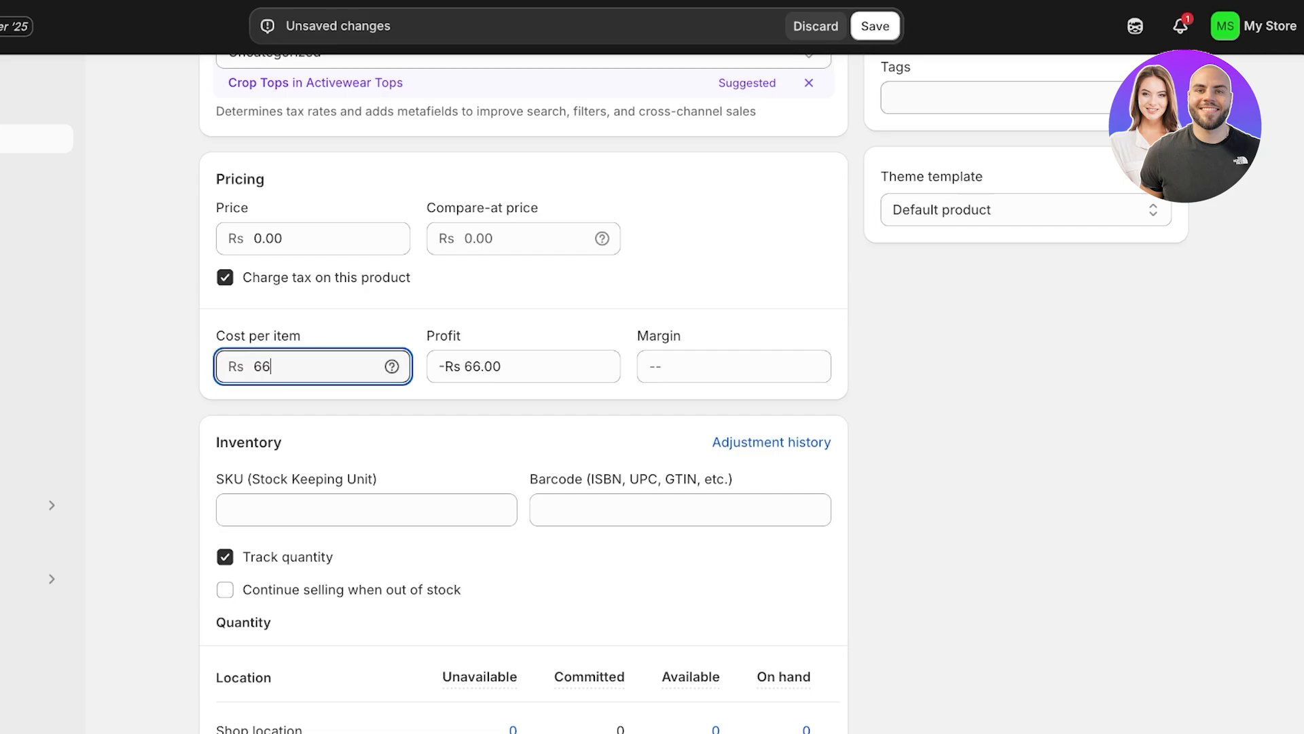
key("Return")
left_click(313, 239)
type("66")
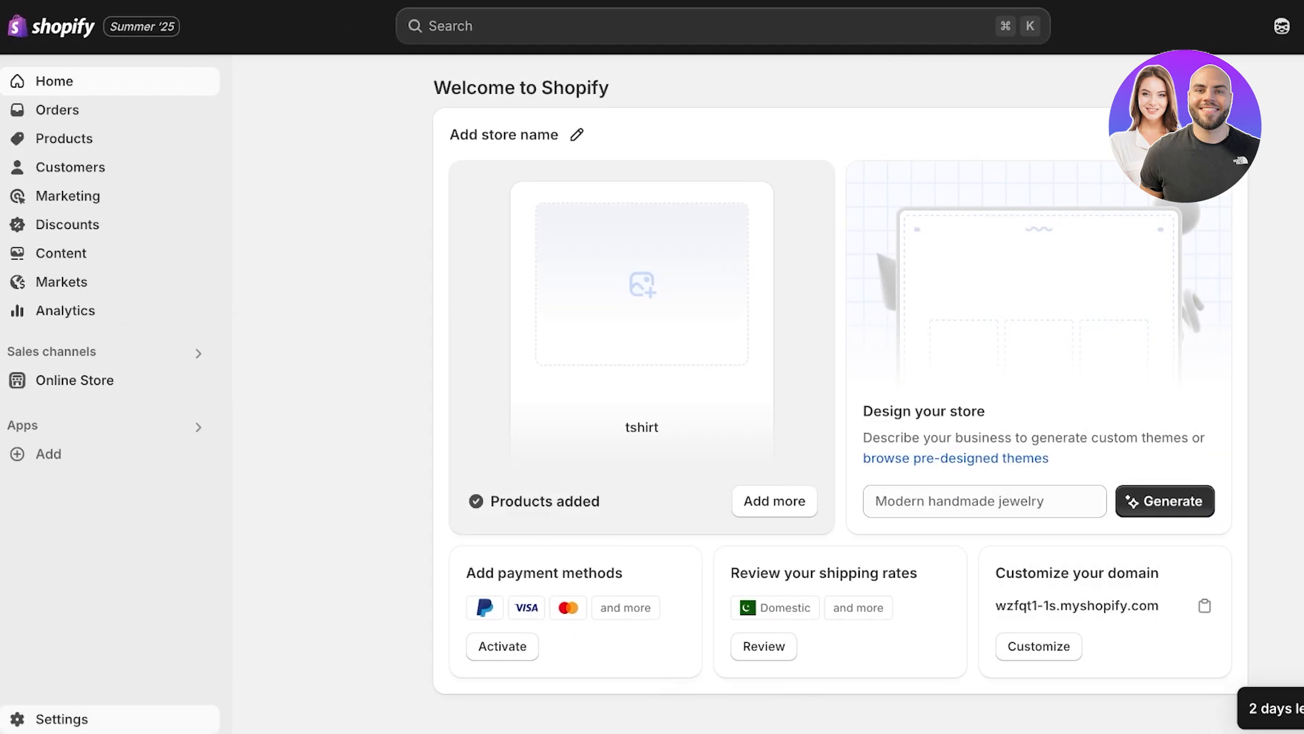
Step: Start a new product metafield definition in the store's Metafields and metaobjects settings
left_click(62, 718)
scroll(276, 292, "down", 3)
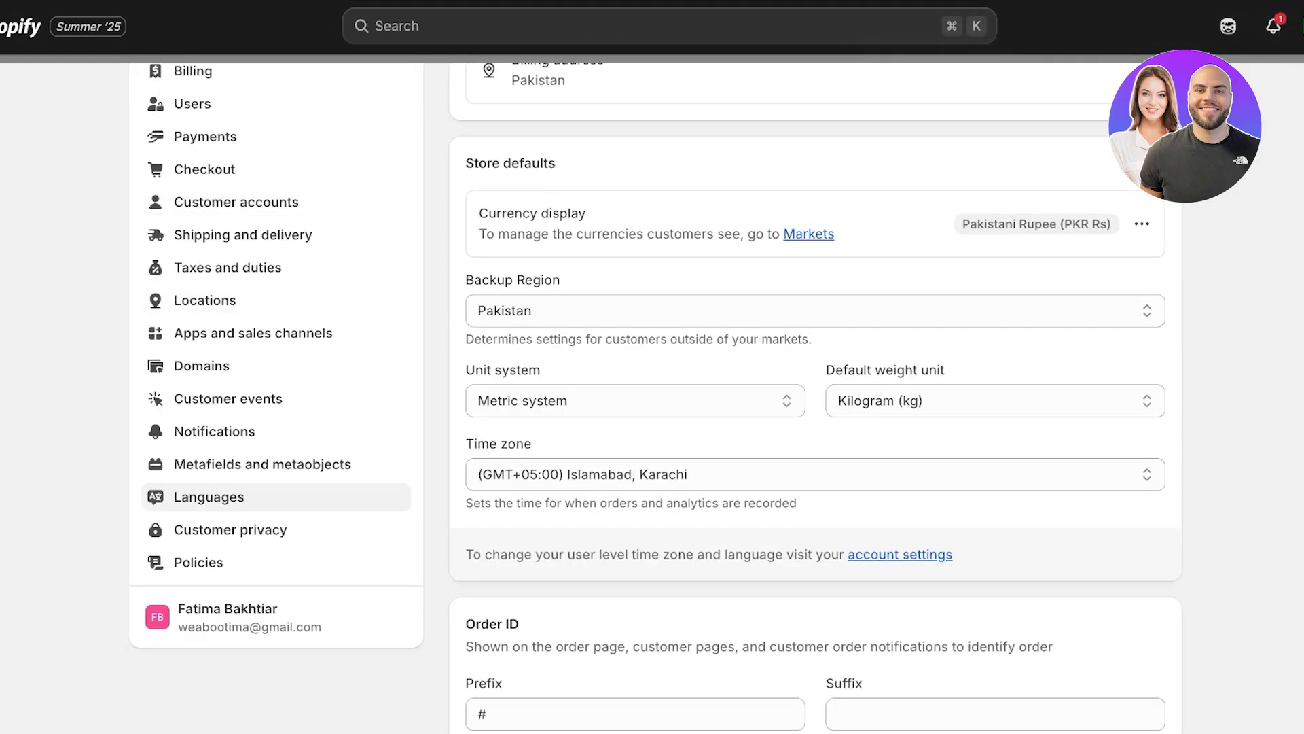
left_click(263, 464)
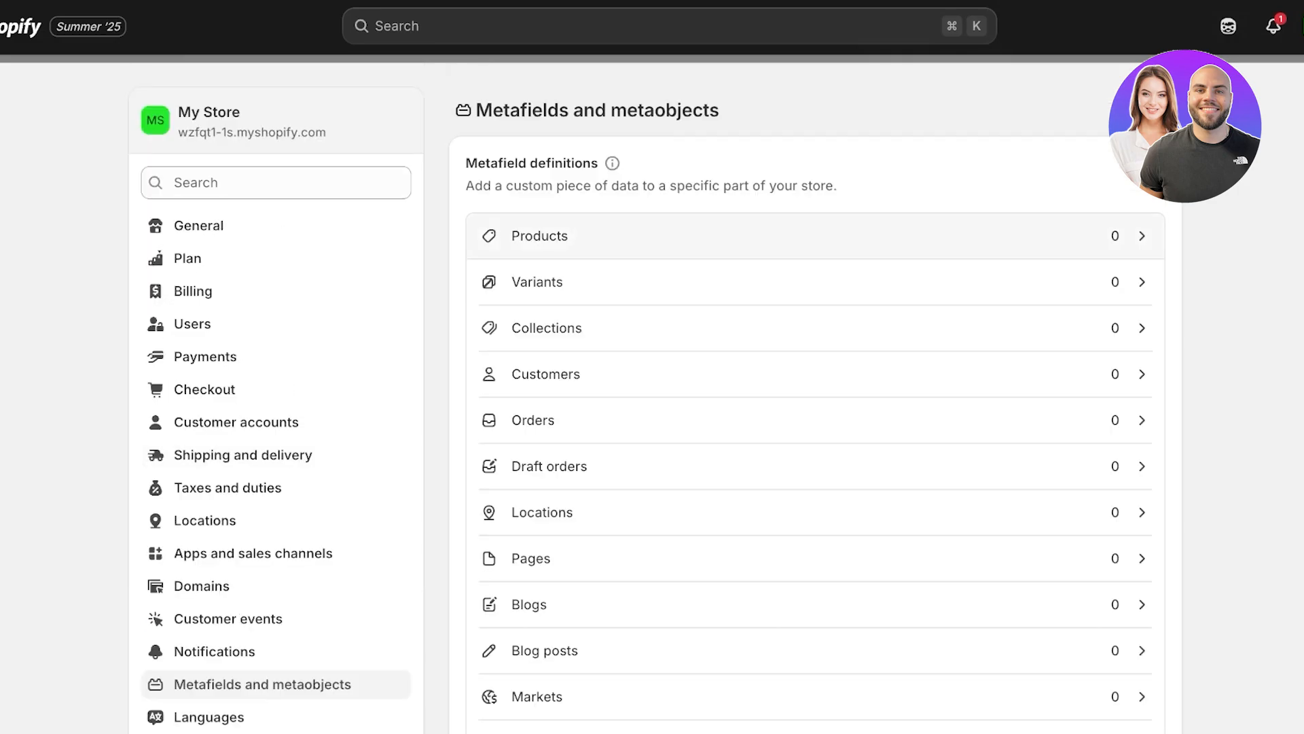
left_click(540, 236)
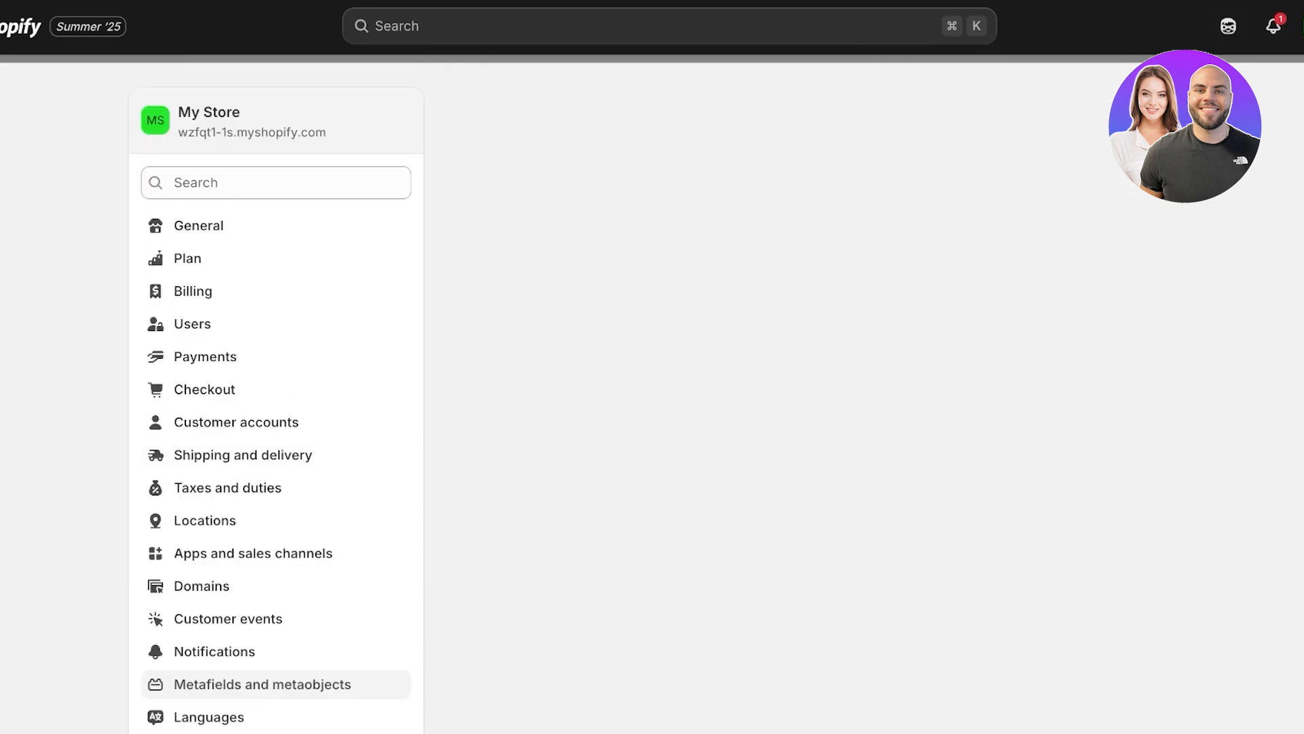
left_click(815, 478)
Step: Name the new product metafield definition "Description"
left_click(781, 194)
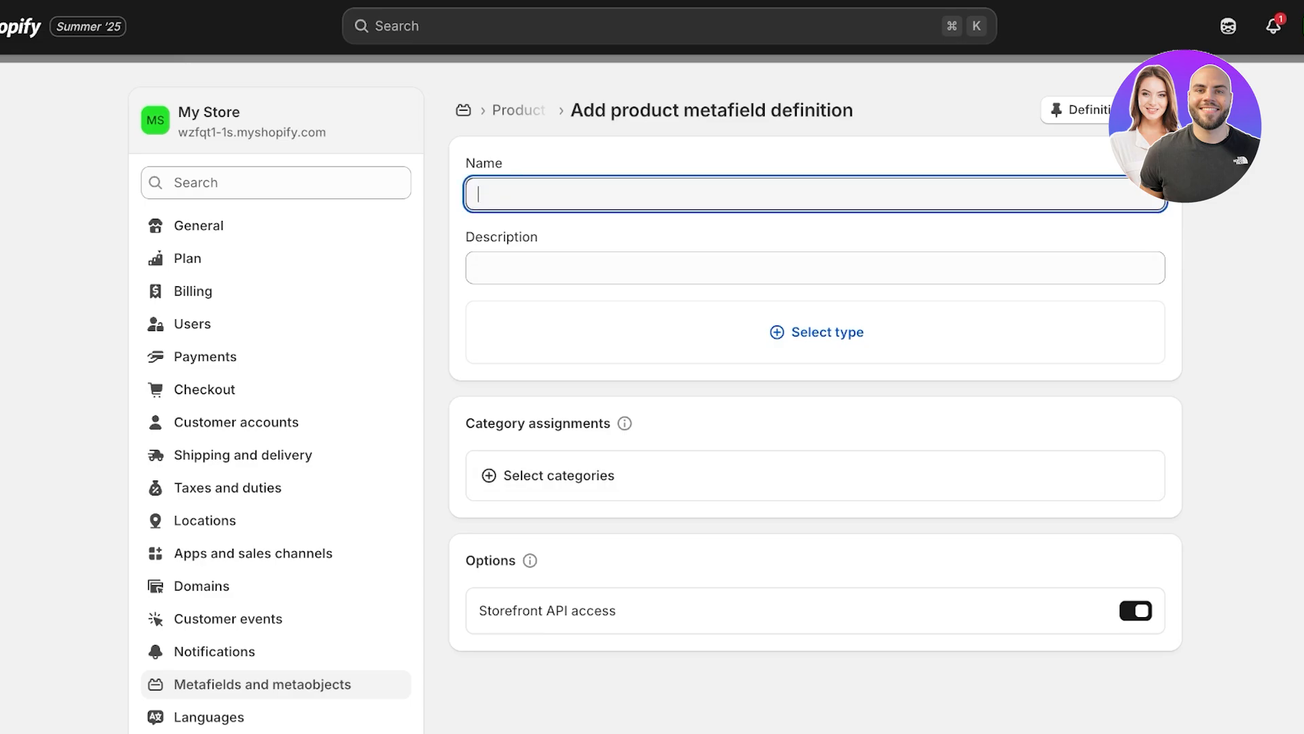
type("Produ")
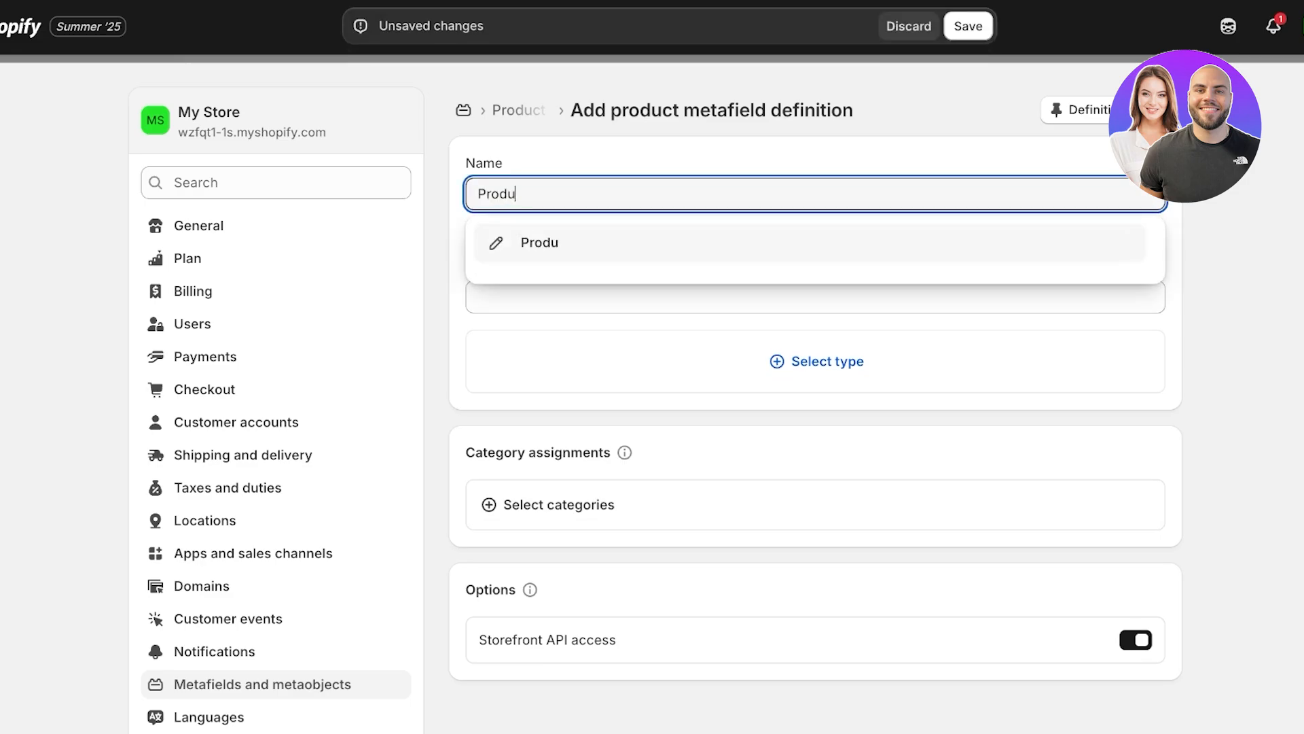
key("BackSpace")
key("BackSpace")
key("BackSpace")
key("BackSpace")
key("BackSpace")
type("Description")
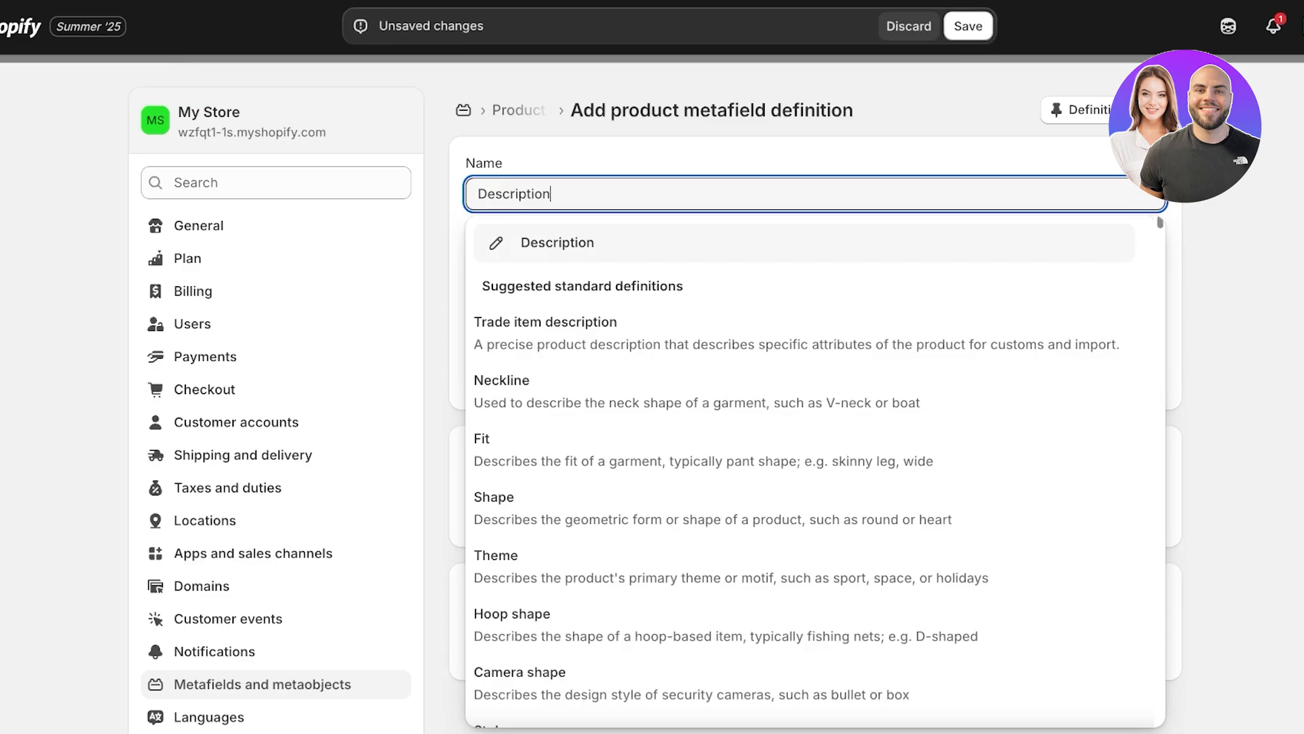
key("Return")
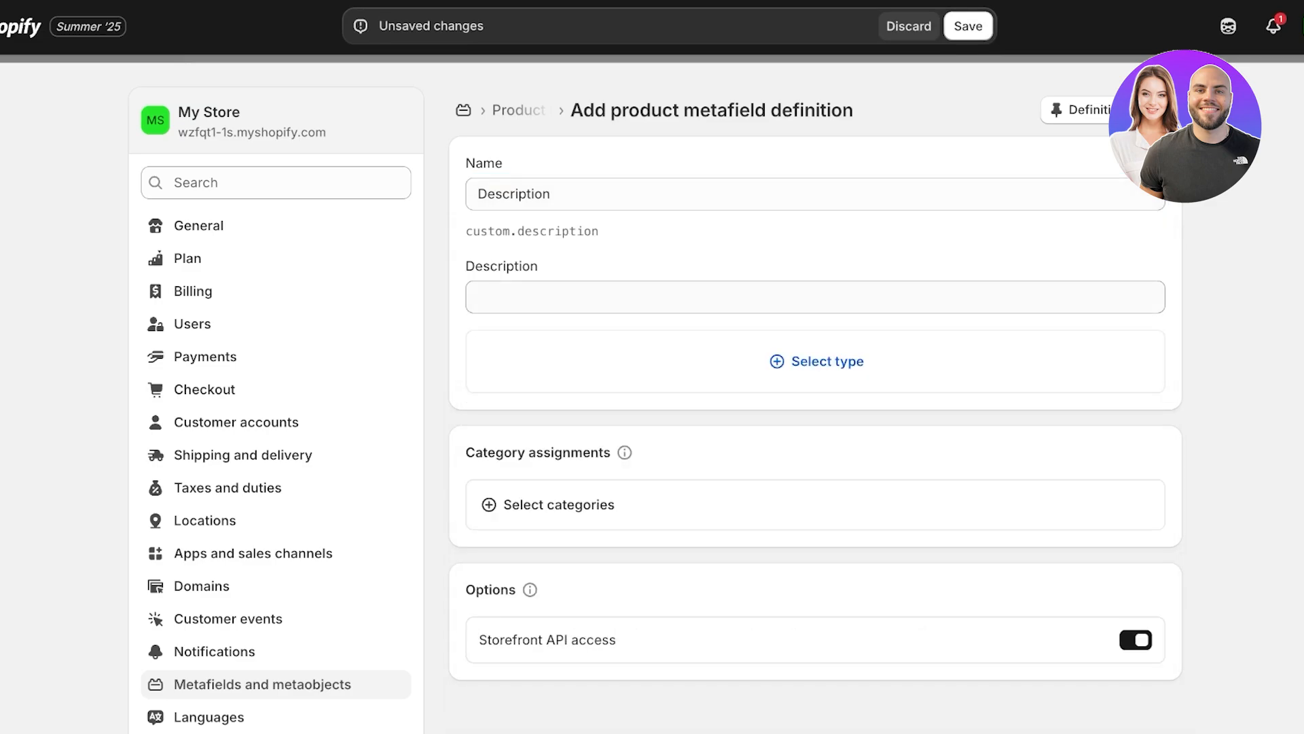
Step: Set the Description metafield's type to Multi-line text and save the definition
left_click(815, 297)
left_click(816, 361)
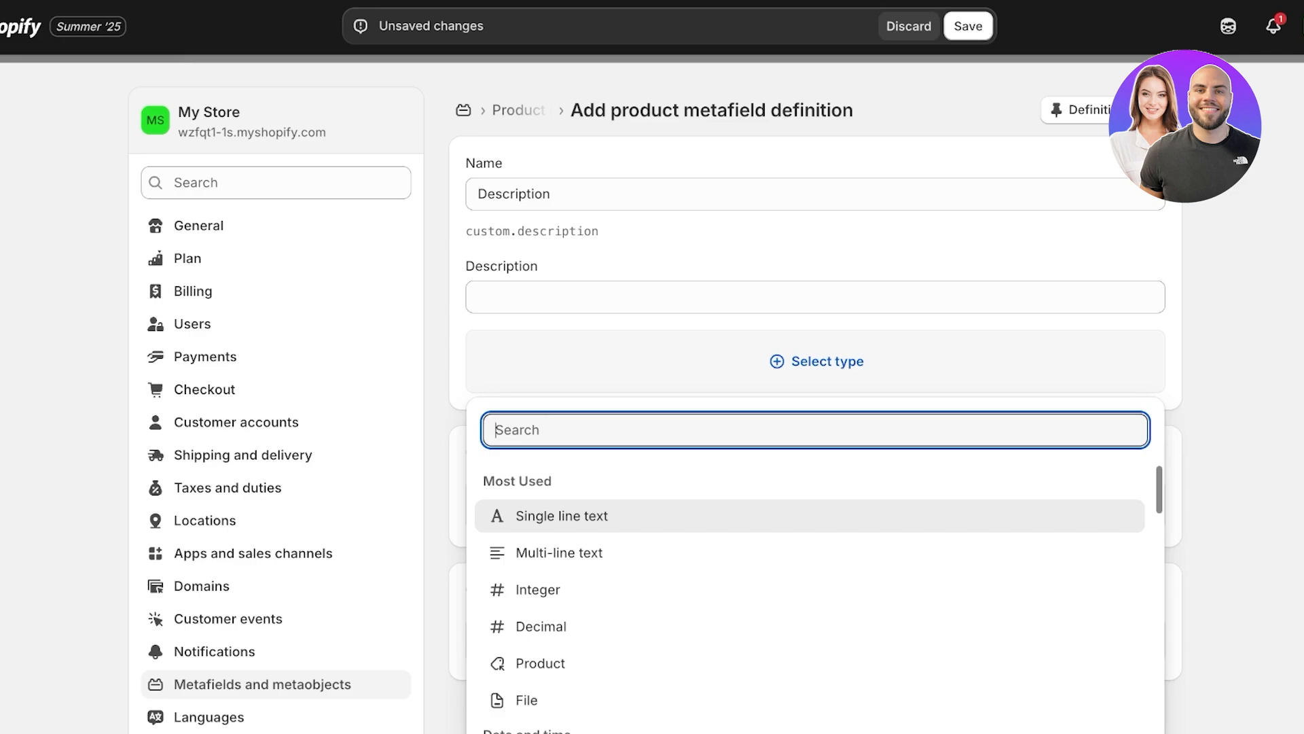
left_click(560, 552)
left_click(1123, 357)
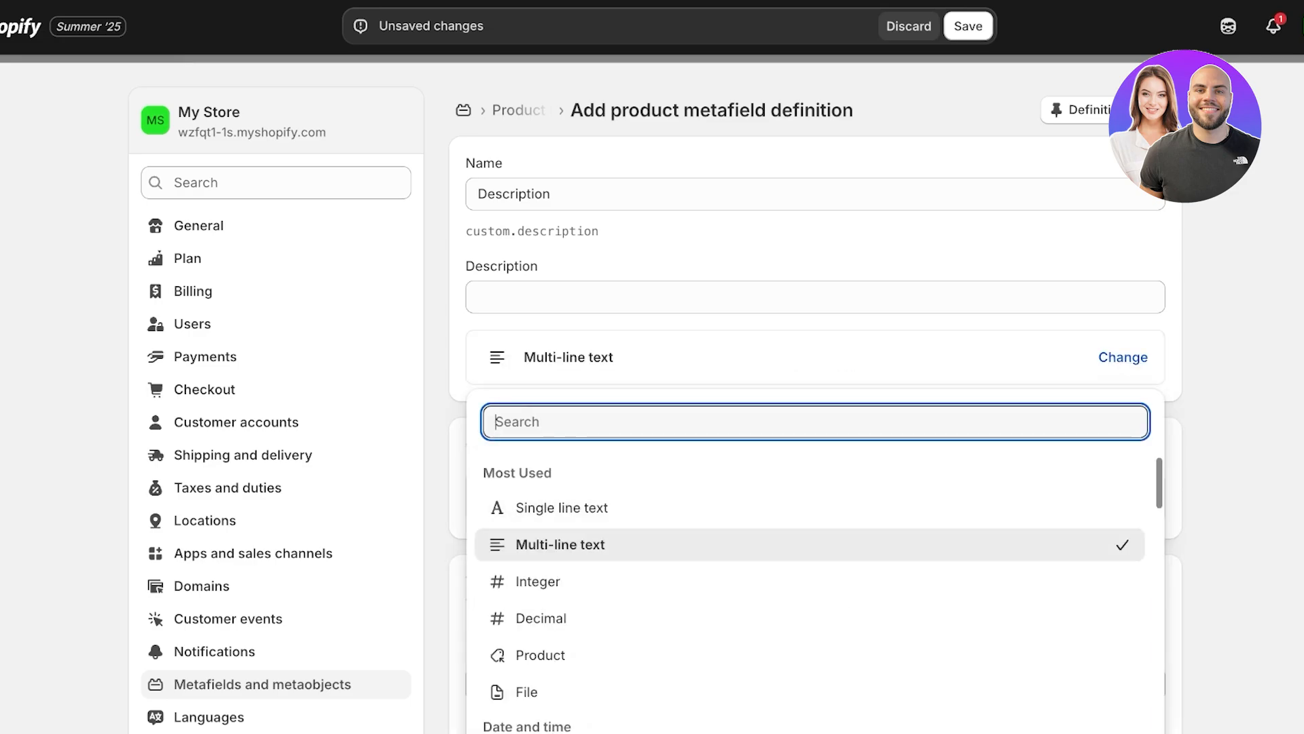
left_click(796, 371)
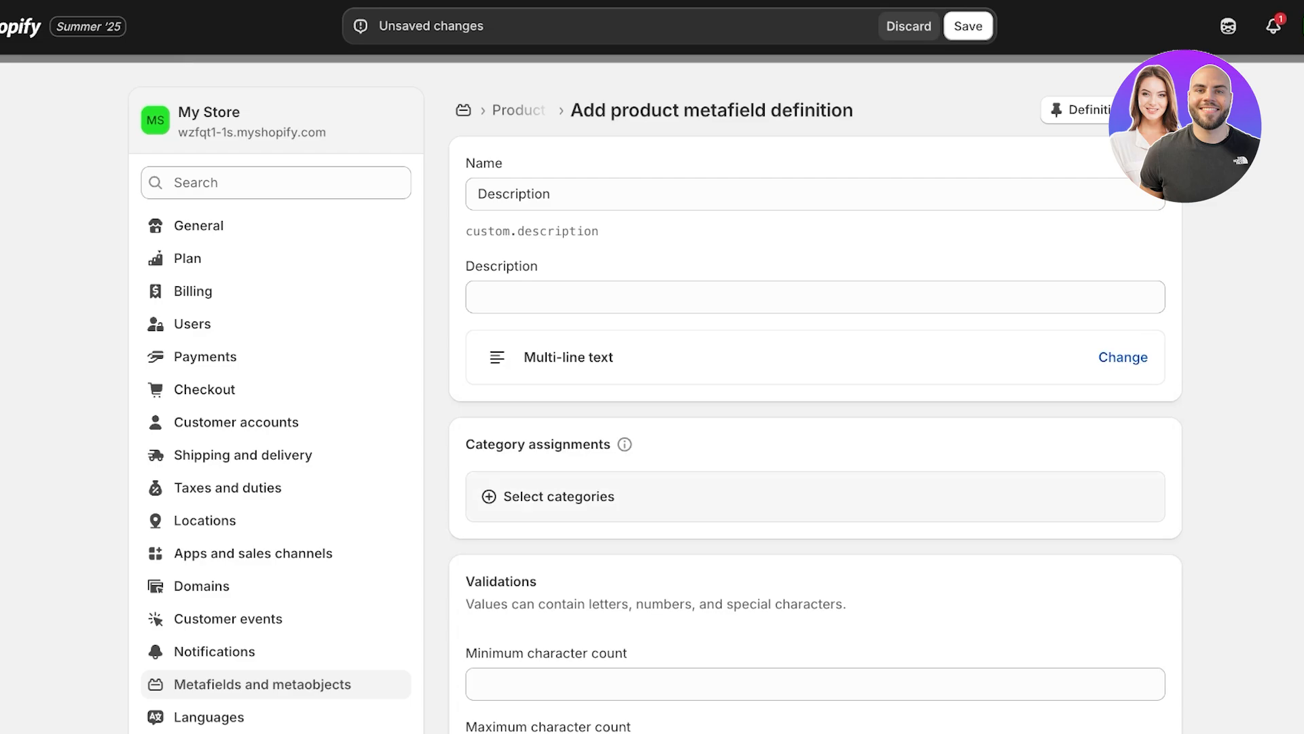
scroll(654, 398, "down", 7)
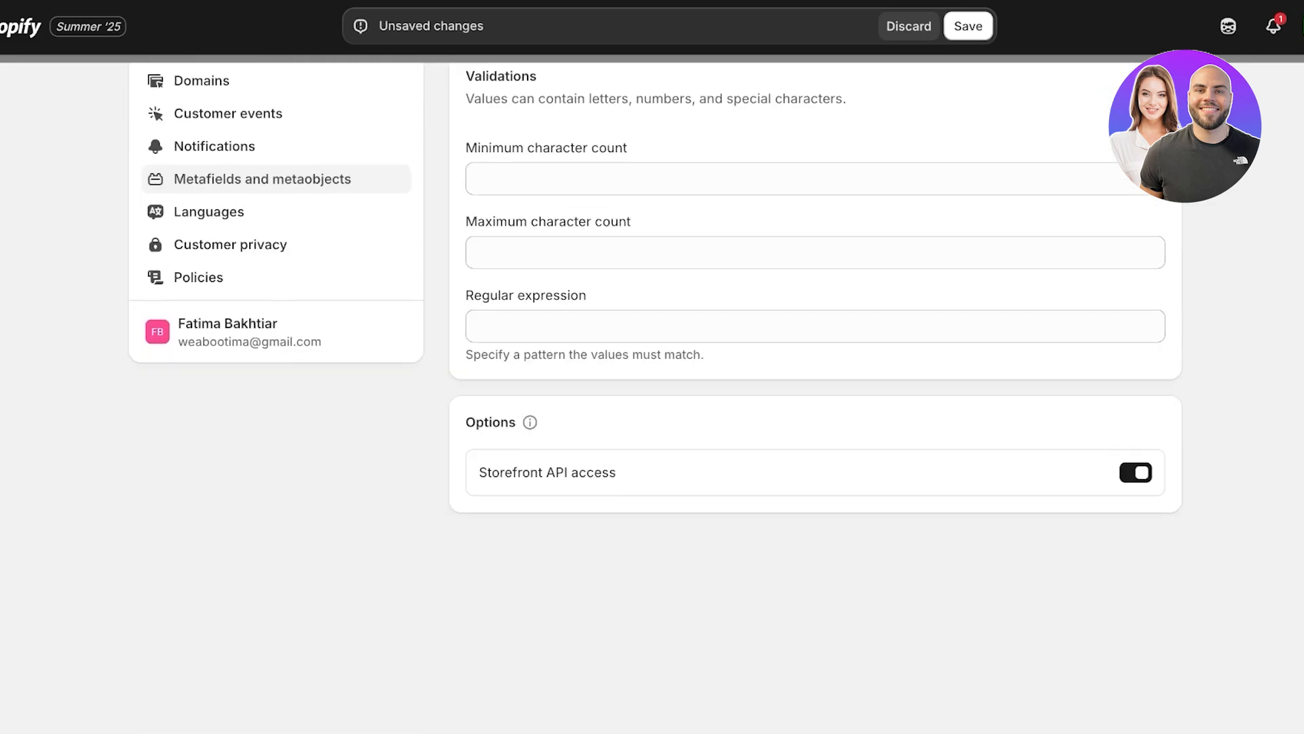
scroll(815, 398, "up", 3)
left_click(968, 26)
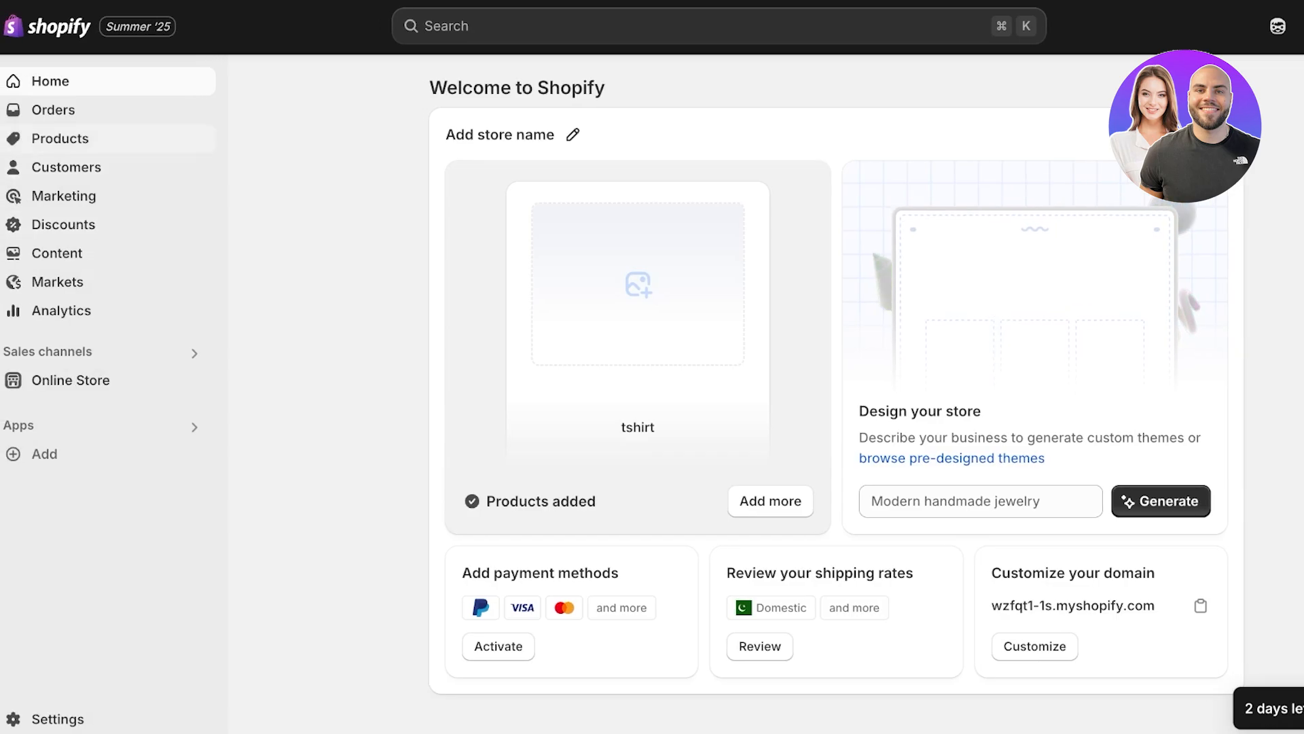
Step: Open the lipgloss product and bring up its Description metafield
left_click(60, 138)
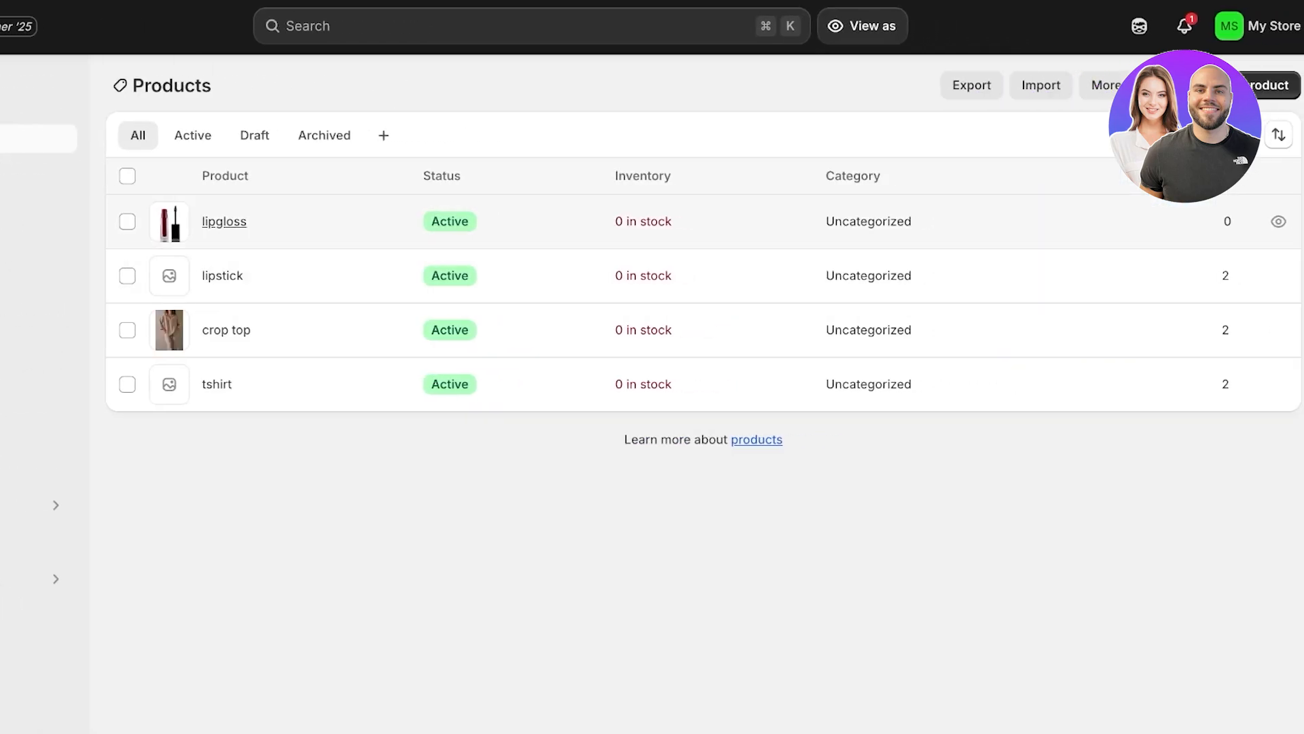
left_click(363, 221)
scroll(527, 380, "down", 10)
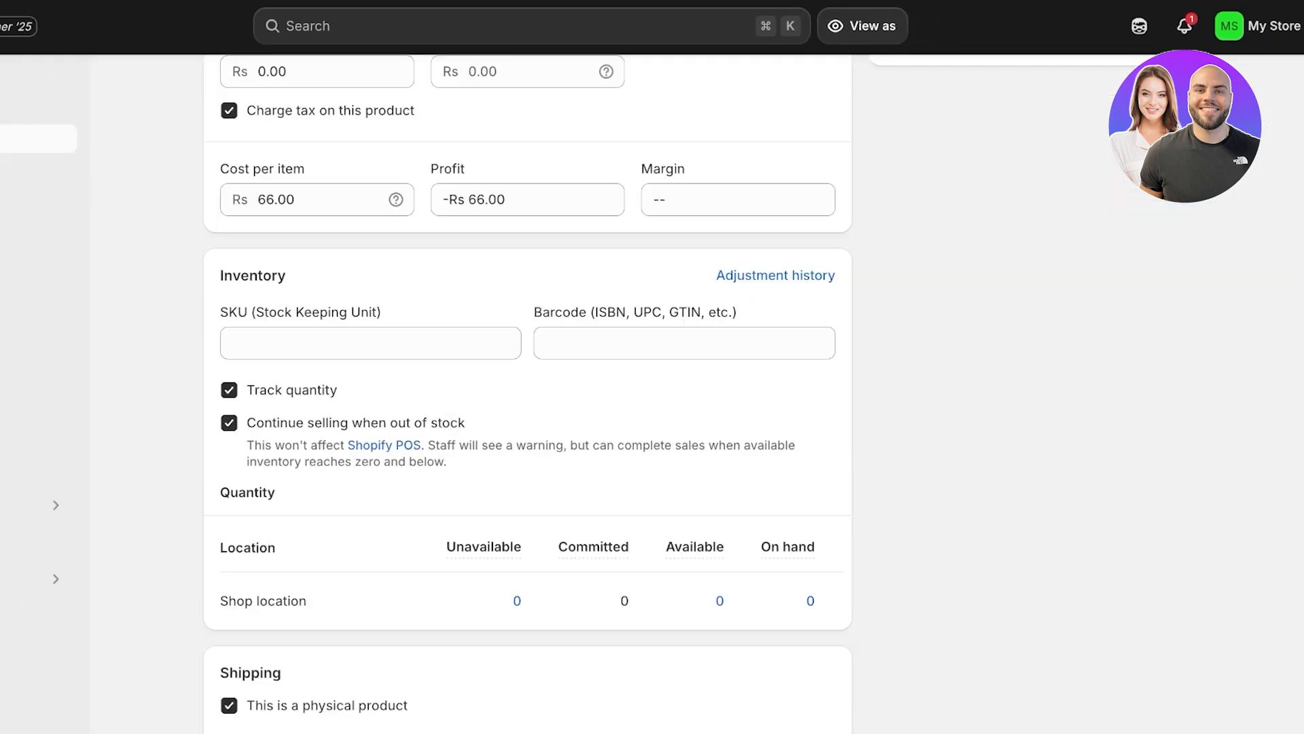
scroll(528, 394, "down", 6)
scroll(527, 381, "down", 3)
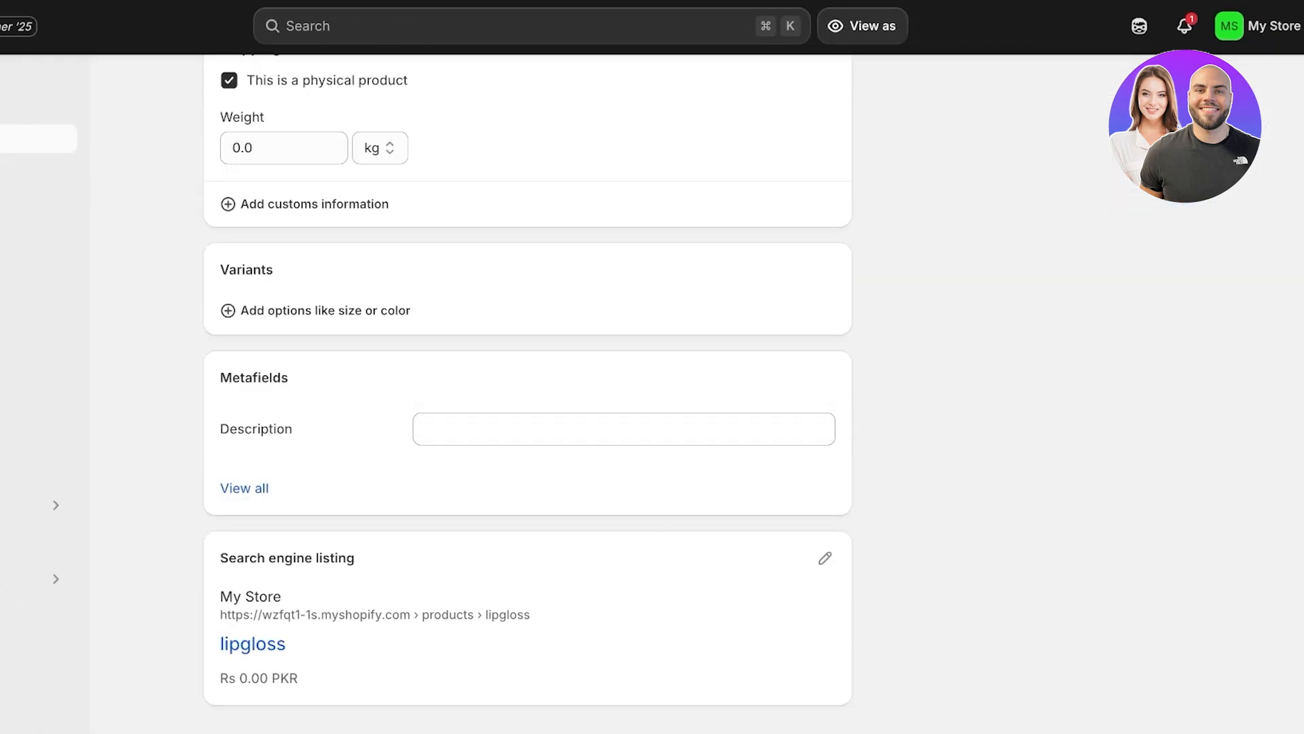
left_click(623, 428)
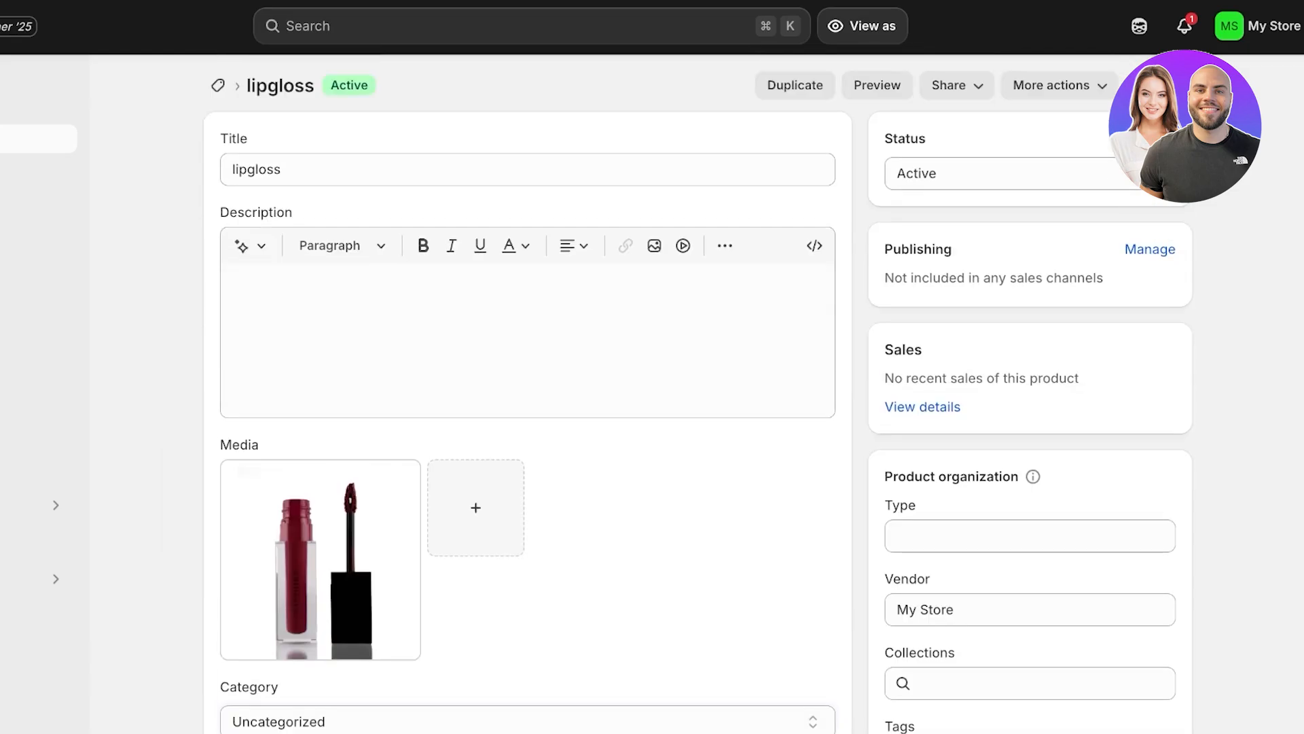
Step: Look over the lipgloss product's pricing and inventory adjustment history, and view the crop top's storefront page
scroll(527, 380, "down", 9)
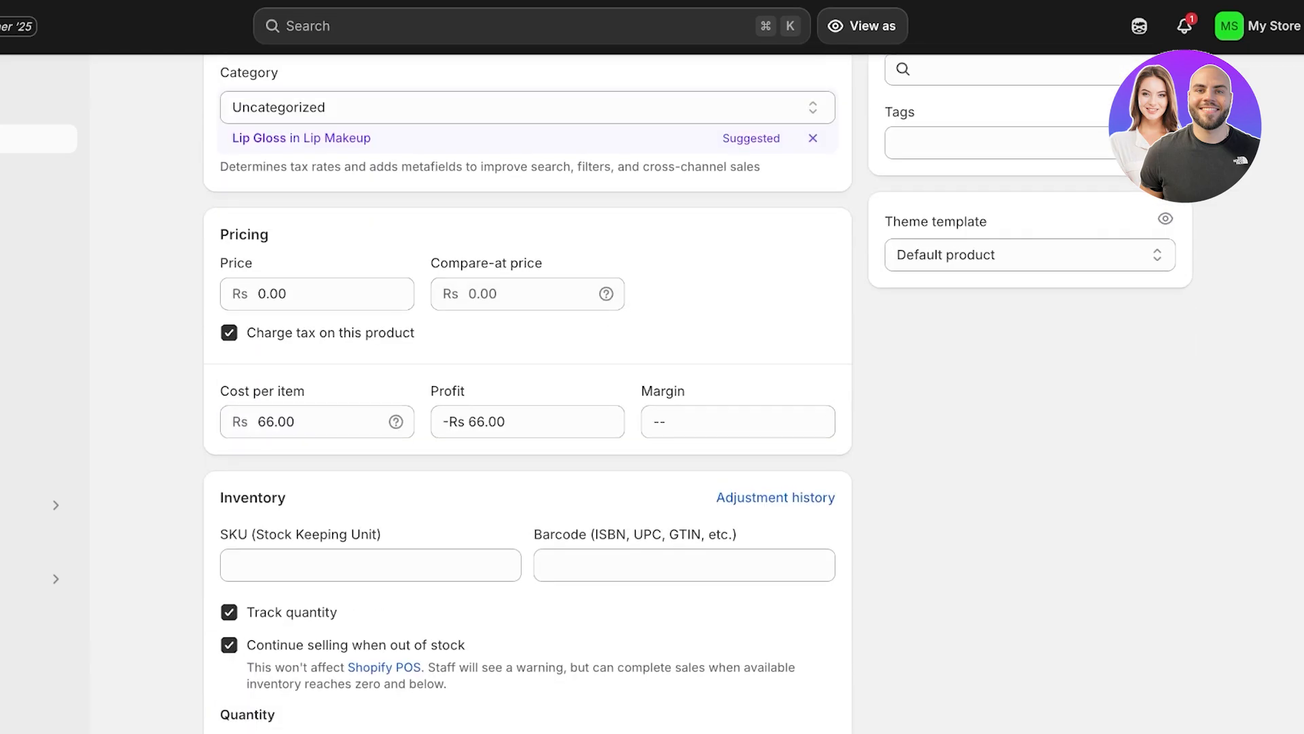
scroll(527, 394, "down", 4)
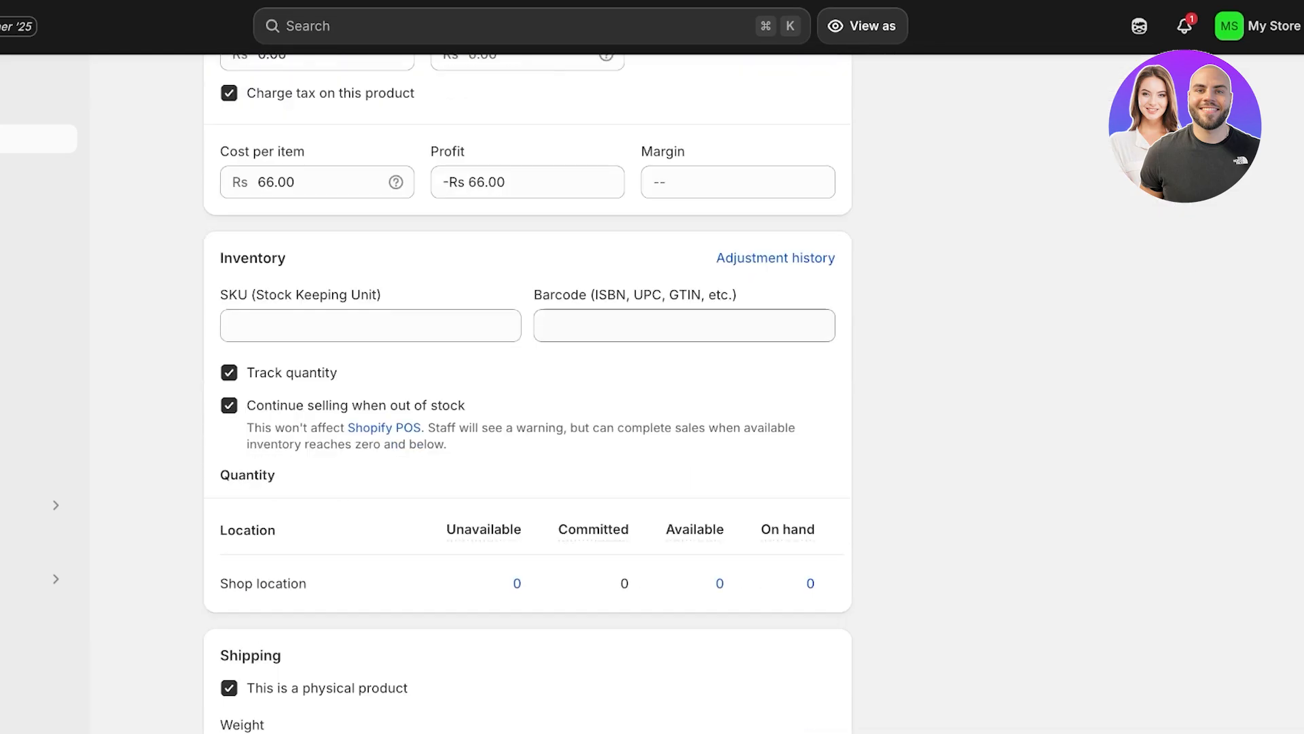
left_click(776, 258)
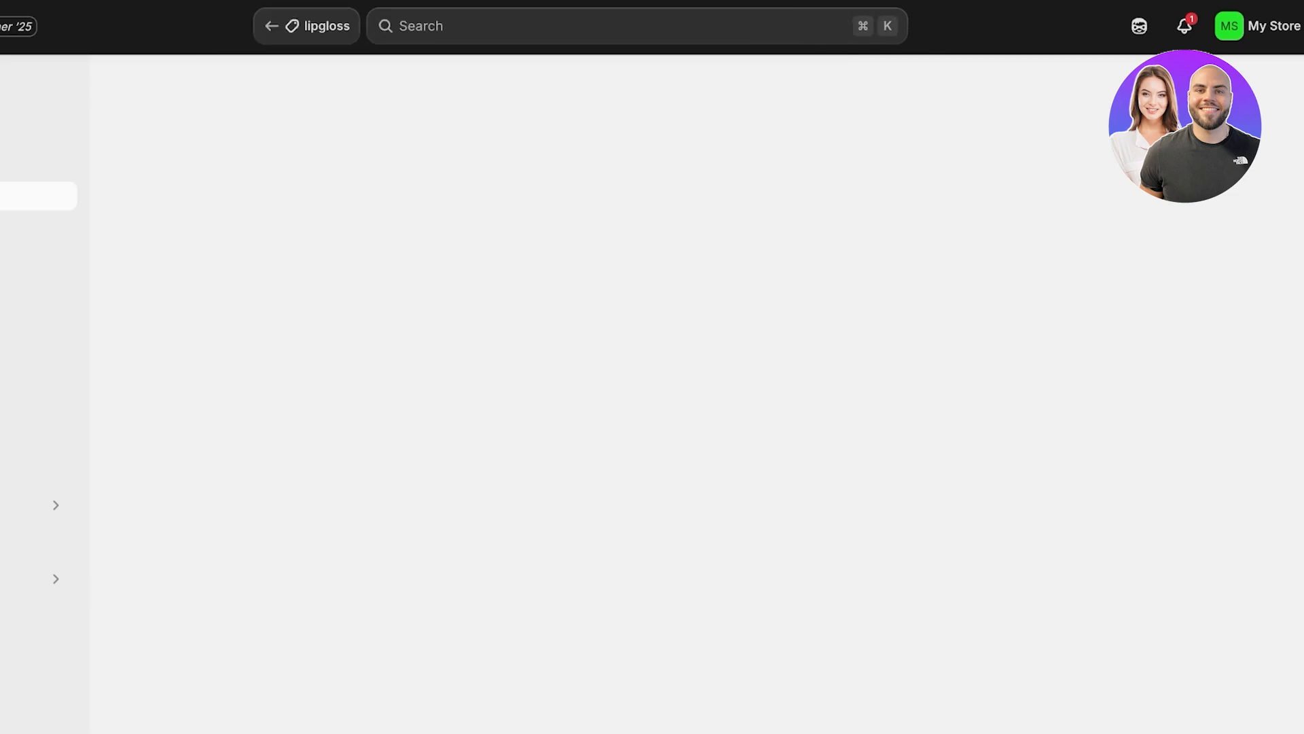
left_click(34, 81)
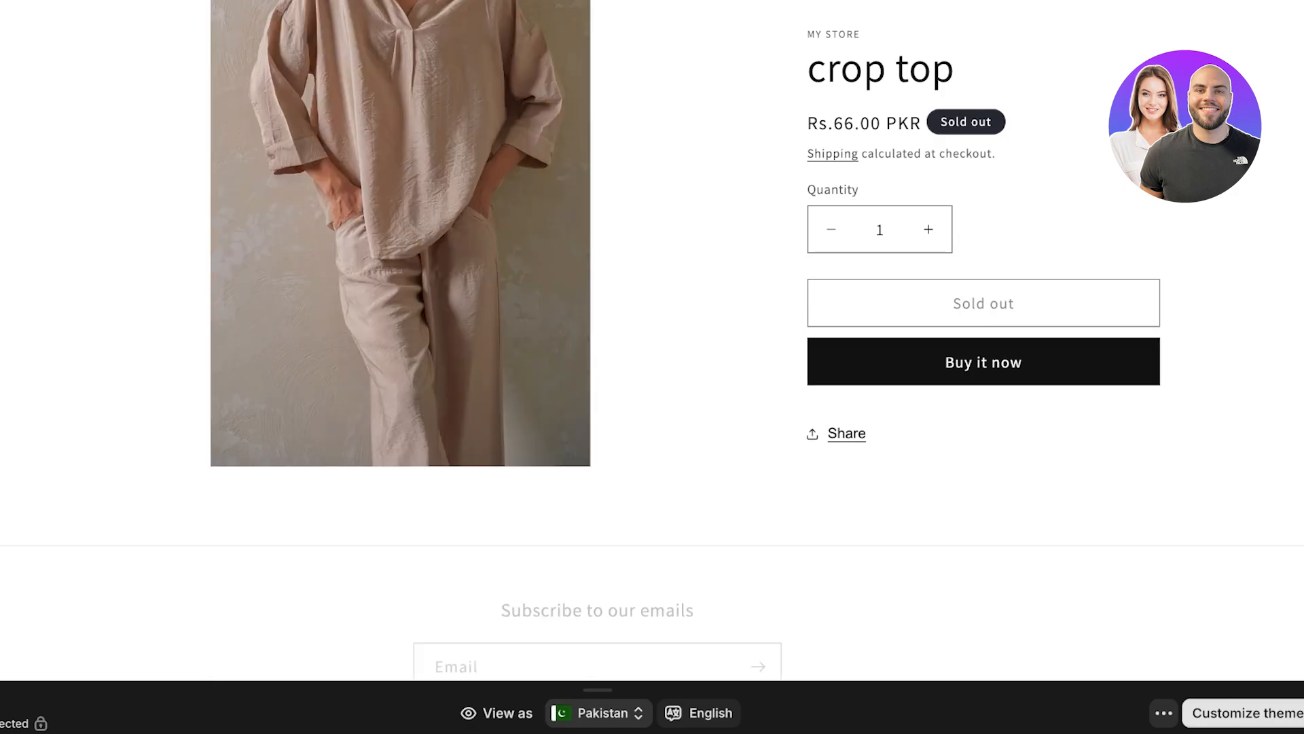
scroll(652, 340, "down", 3)
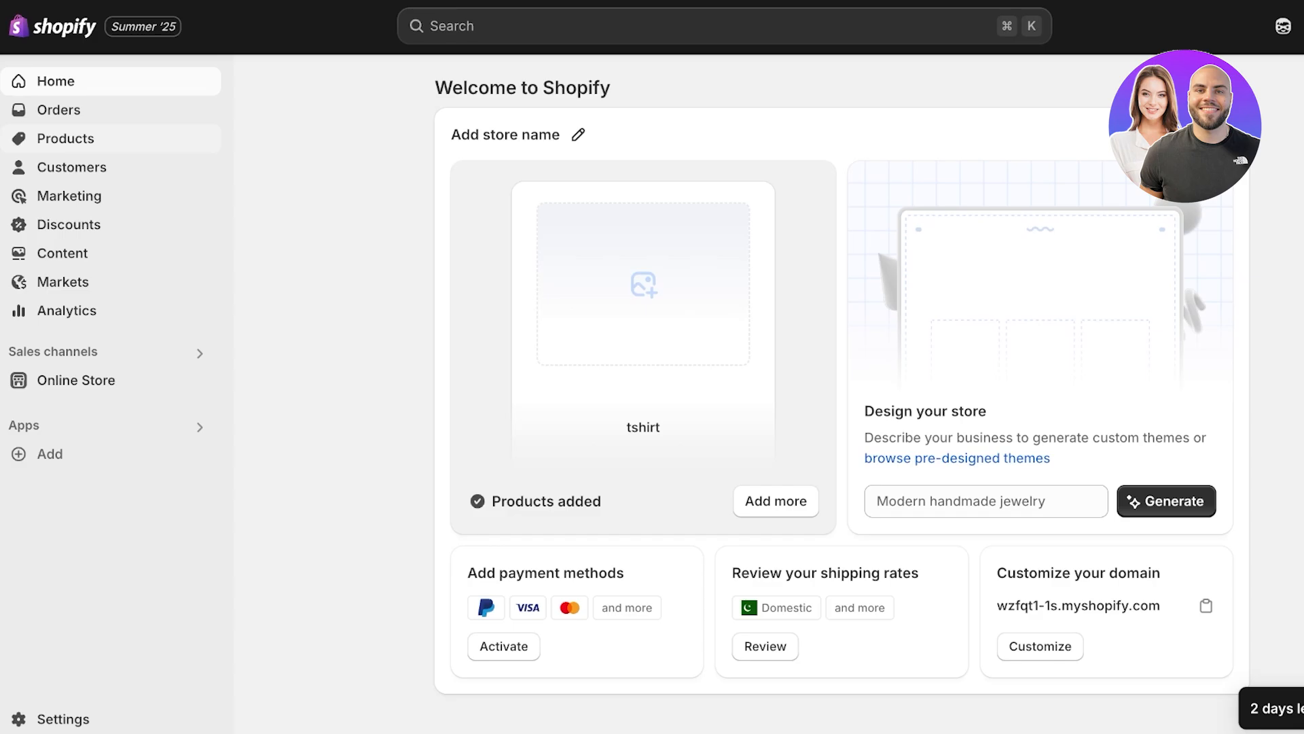
Step: Open the lipgloss product and enter "A long lasting lipstick" in its Description metafield
left_click(66, 138)
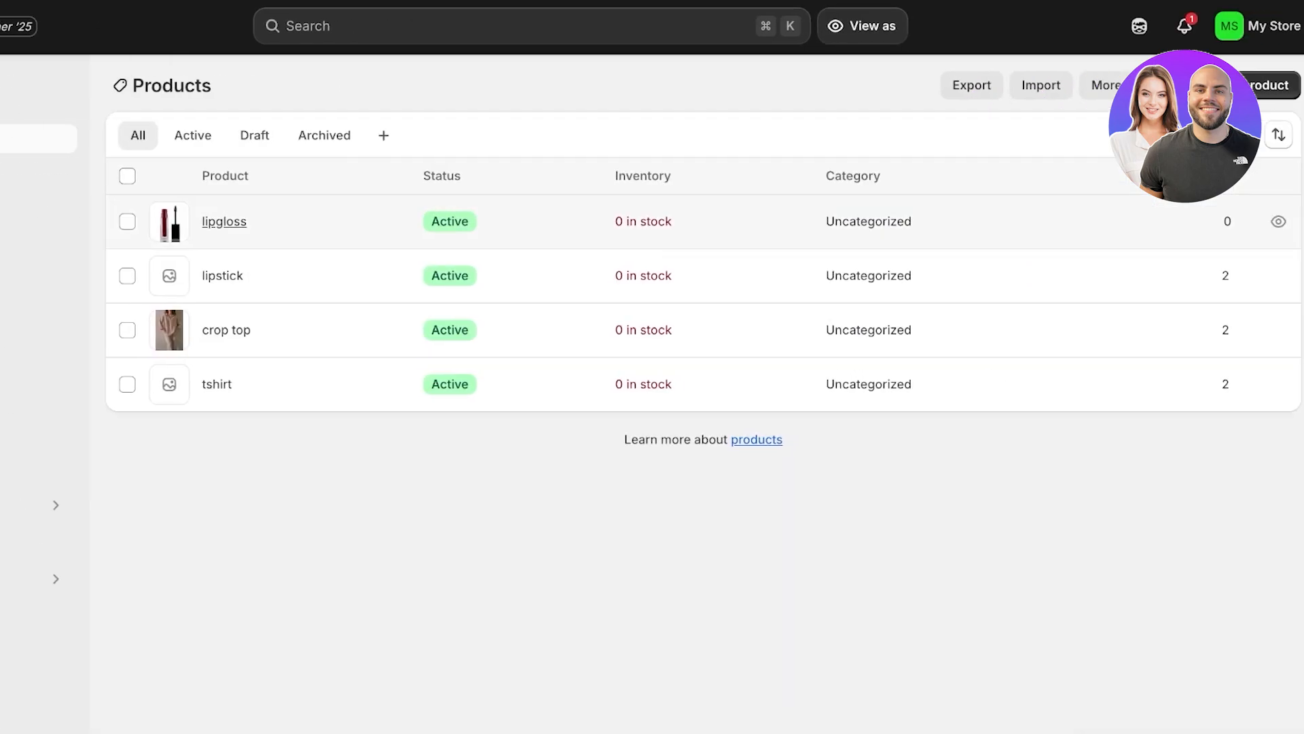
left_click(225, 221)
scroll(527, 367, "down", 20)
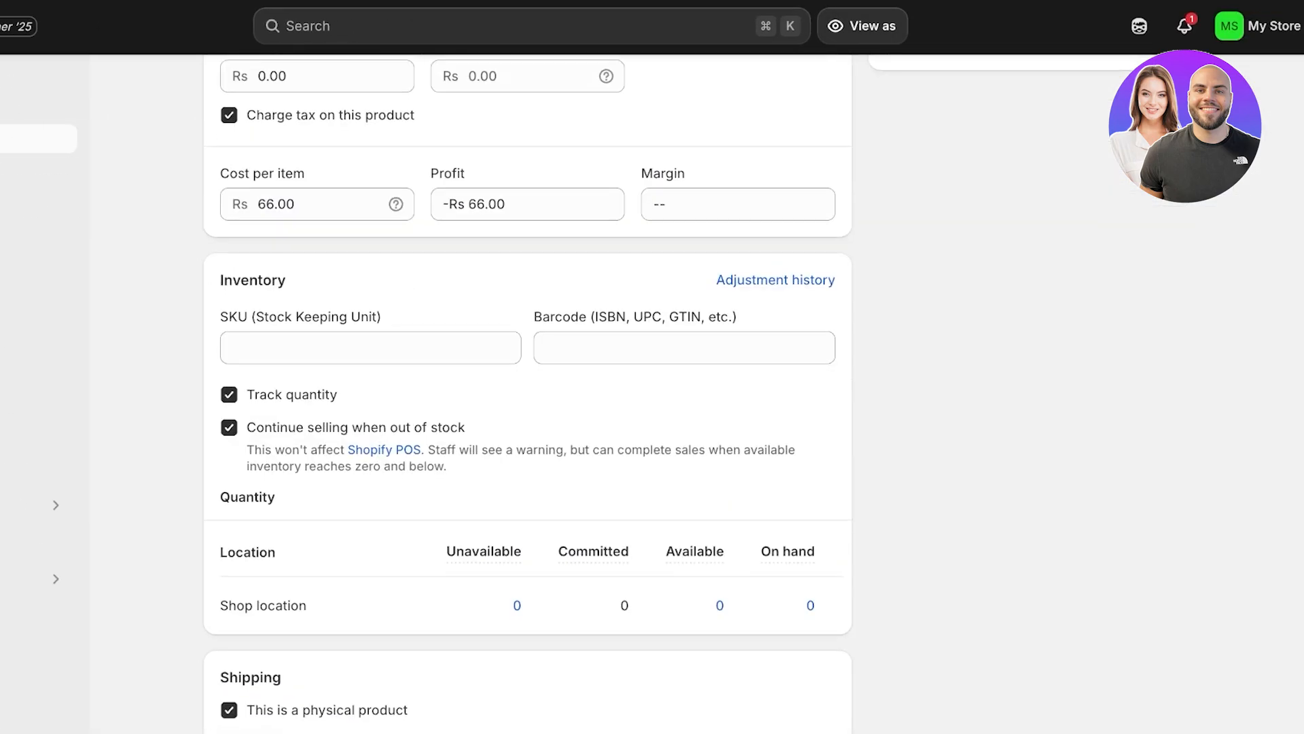
left_click(623, 391)
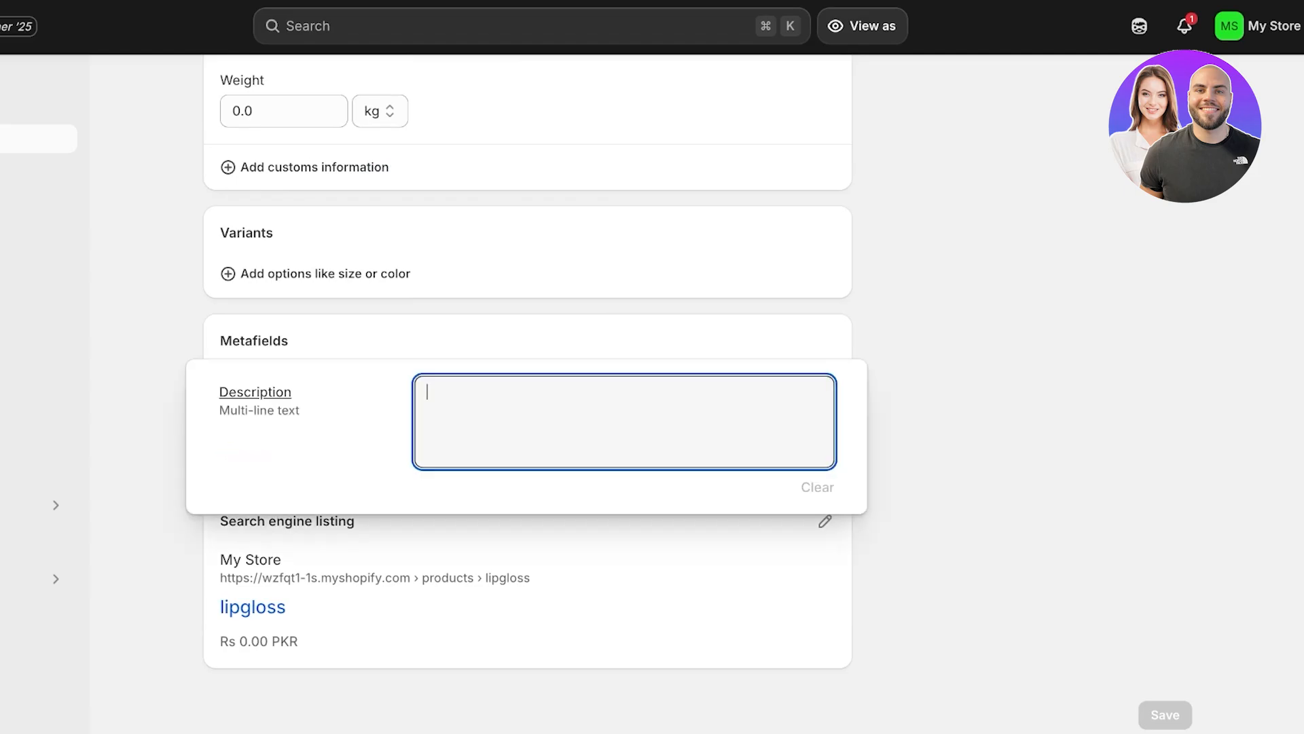
type("A long lasti")
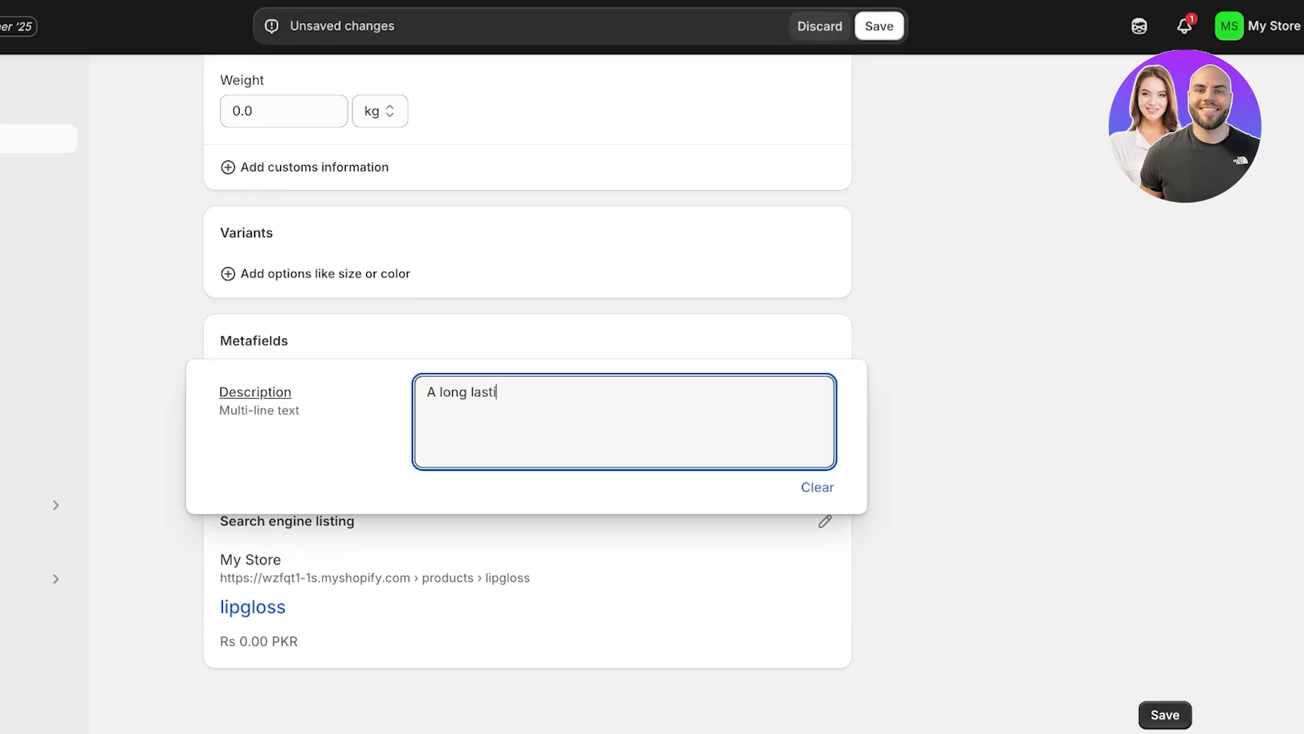
type("ng lipstick")
Step: Generate a product description for the lipgloss from the keyword "lipstick" with the Expert tone and keep the text
scroll(527, 421, "up", 15)
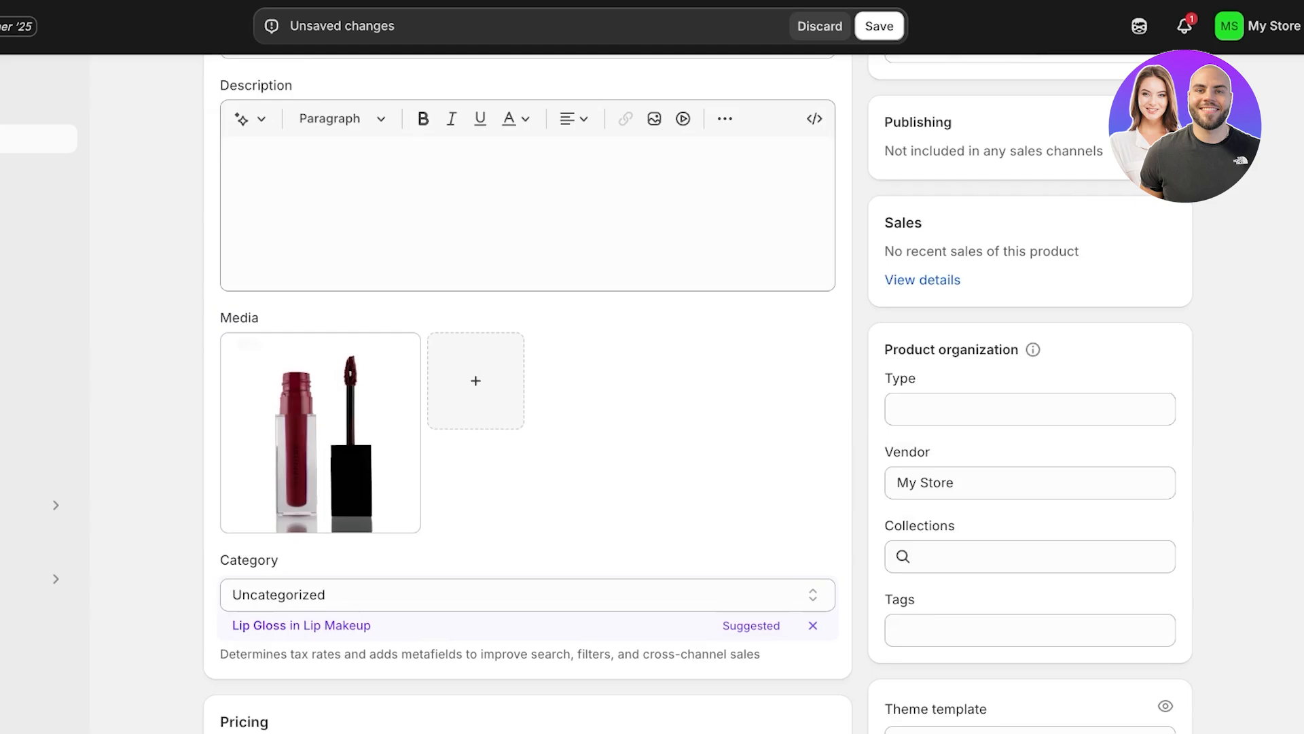
left_click(251, 118)
type("lipstick")
key("Return")
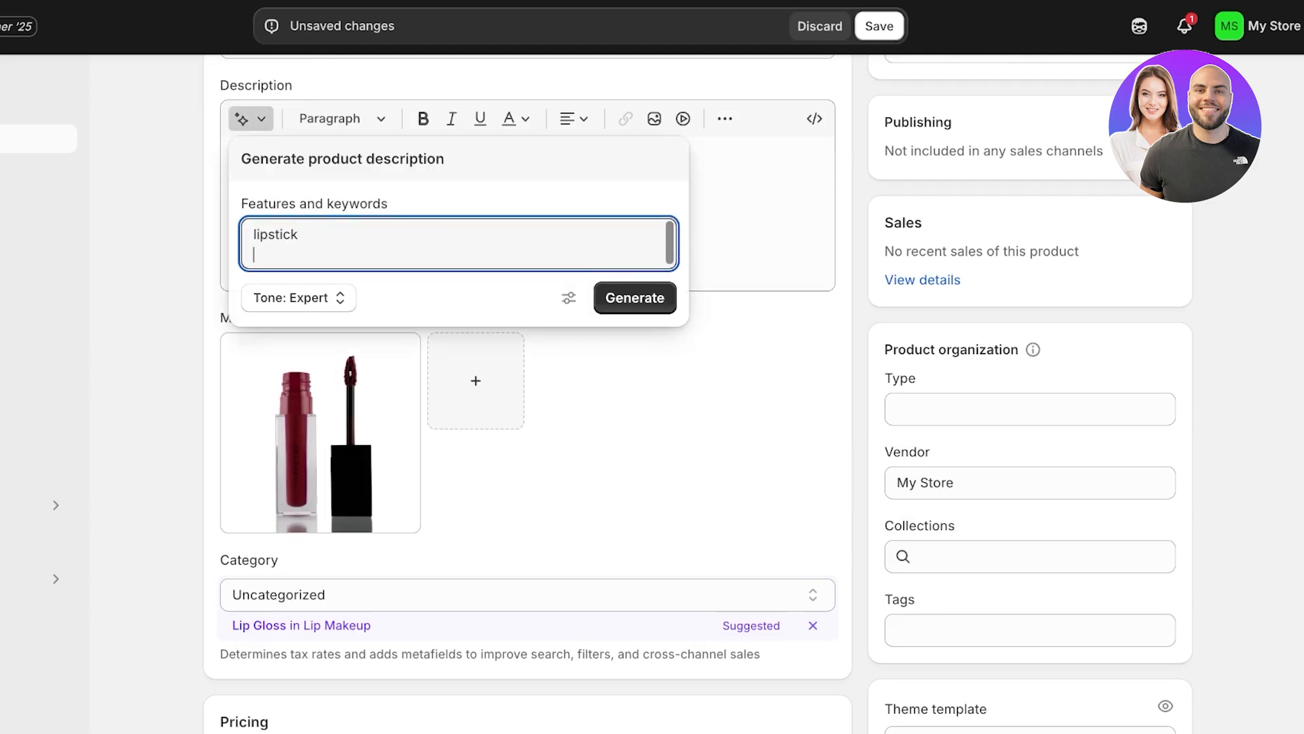
left_click(635, 297)
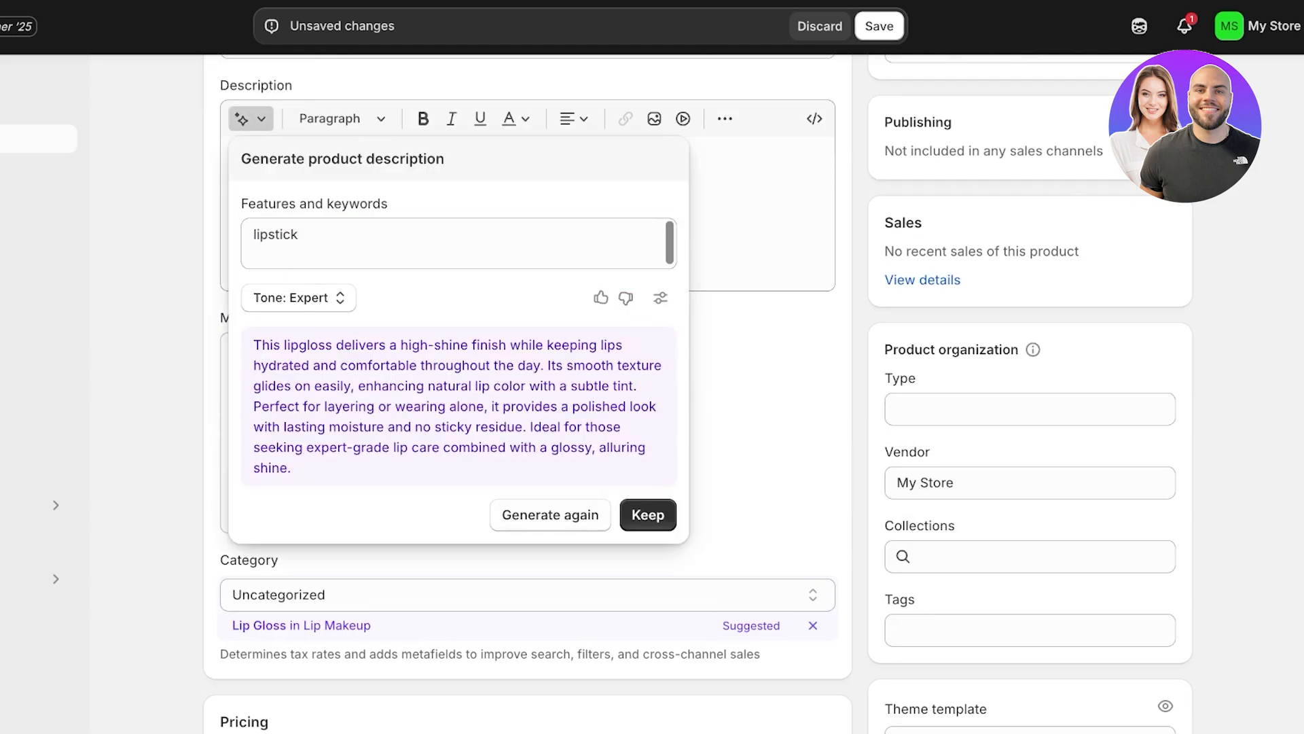
left_click(648, 514)
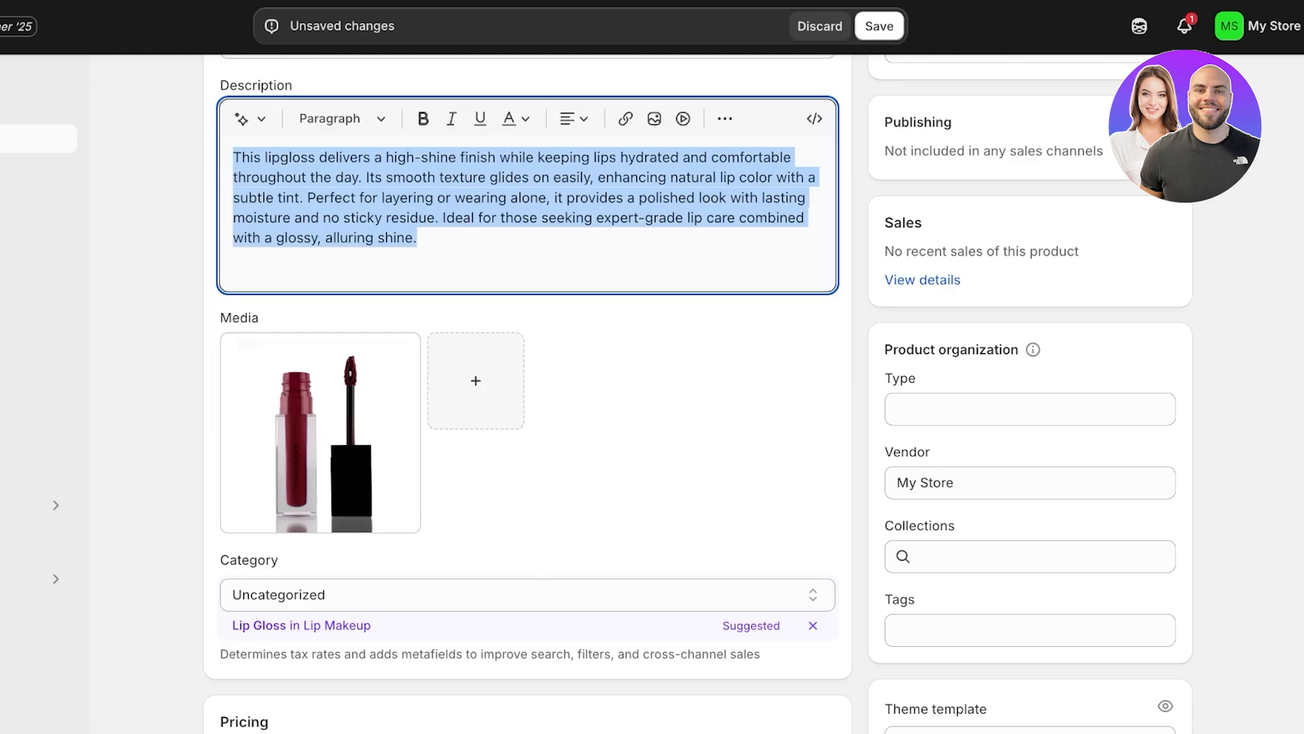
Step: Replace the lipgloss's Description metafield text with a copy of the generated product description and save the product
scroll(528, 394, "down", 20)
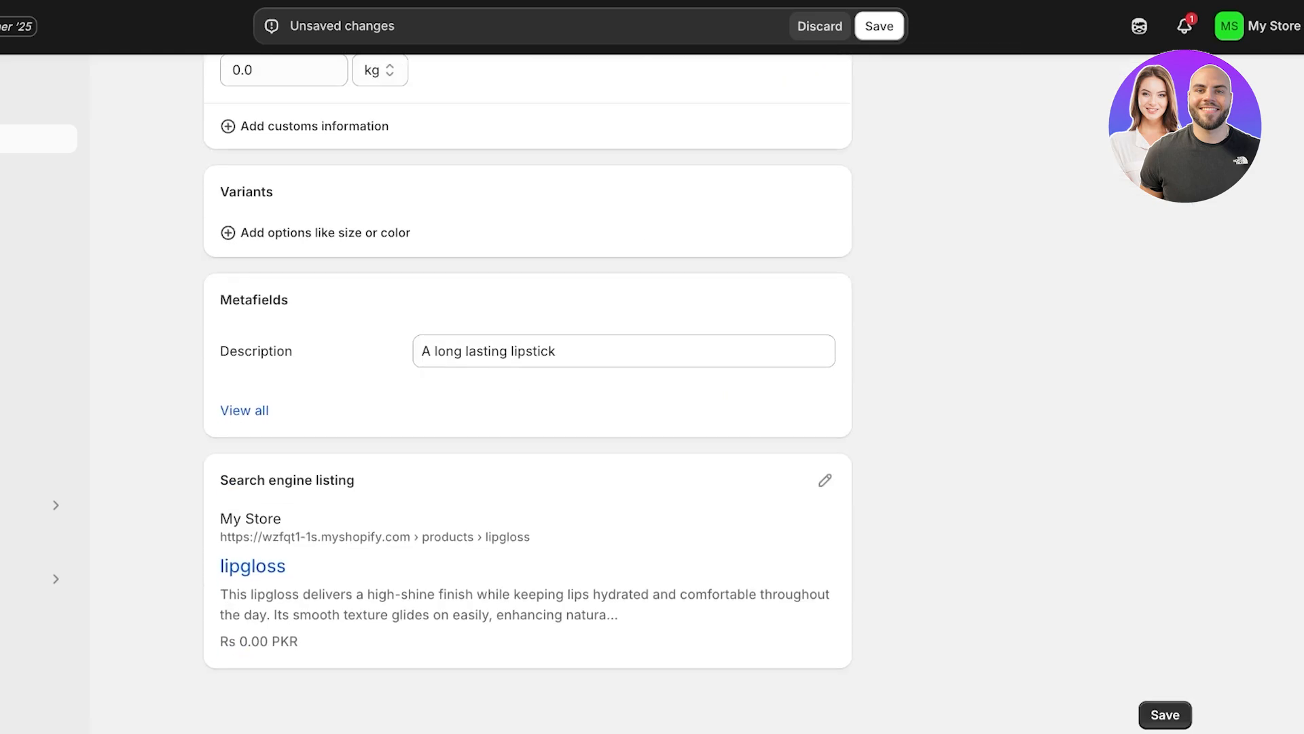
left_click(623, 351)
key("ctrl+a")
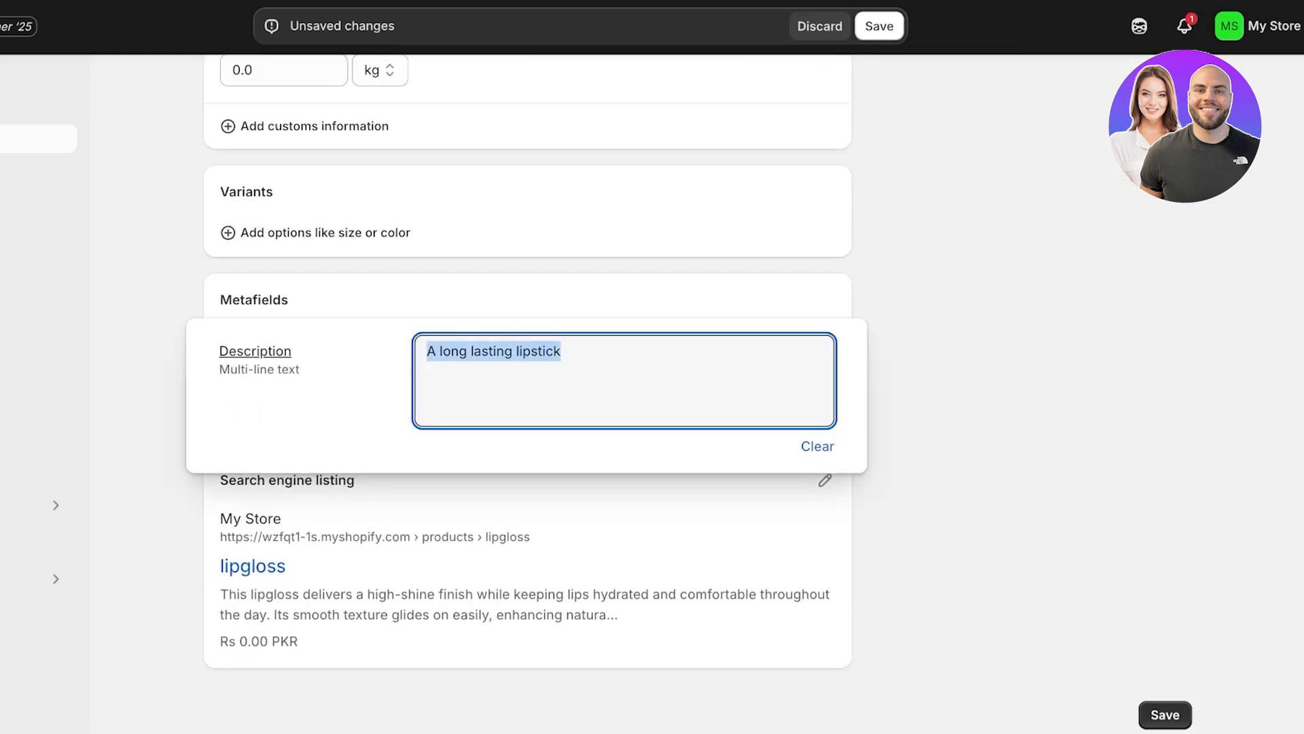
type("This lipgloss delivers a high-shine finish while keeping lips hydrated and comfortable throughout the day. Its smooth texture glides on easily, enhancing natural lip color with a subtle tint. Perfect for layering or wearing alone, it provides a polished look with lasting moisture and no sticky residue. Ideal for those seeking expert-grade lip care combined with a glossy, alluring shine.")
left_click(879, 26)
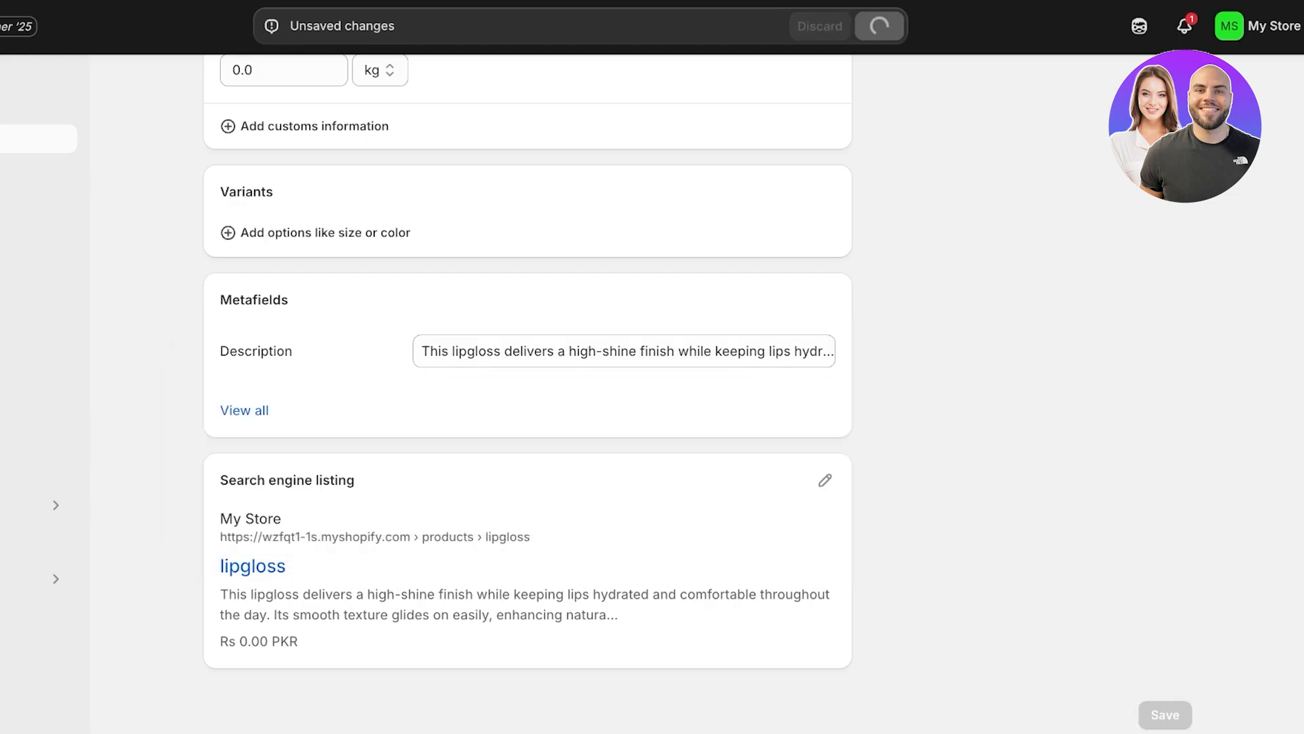
scroll(528, 394, "up", 6)
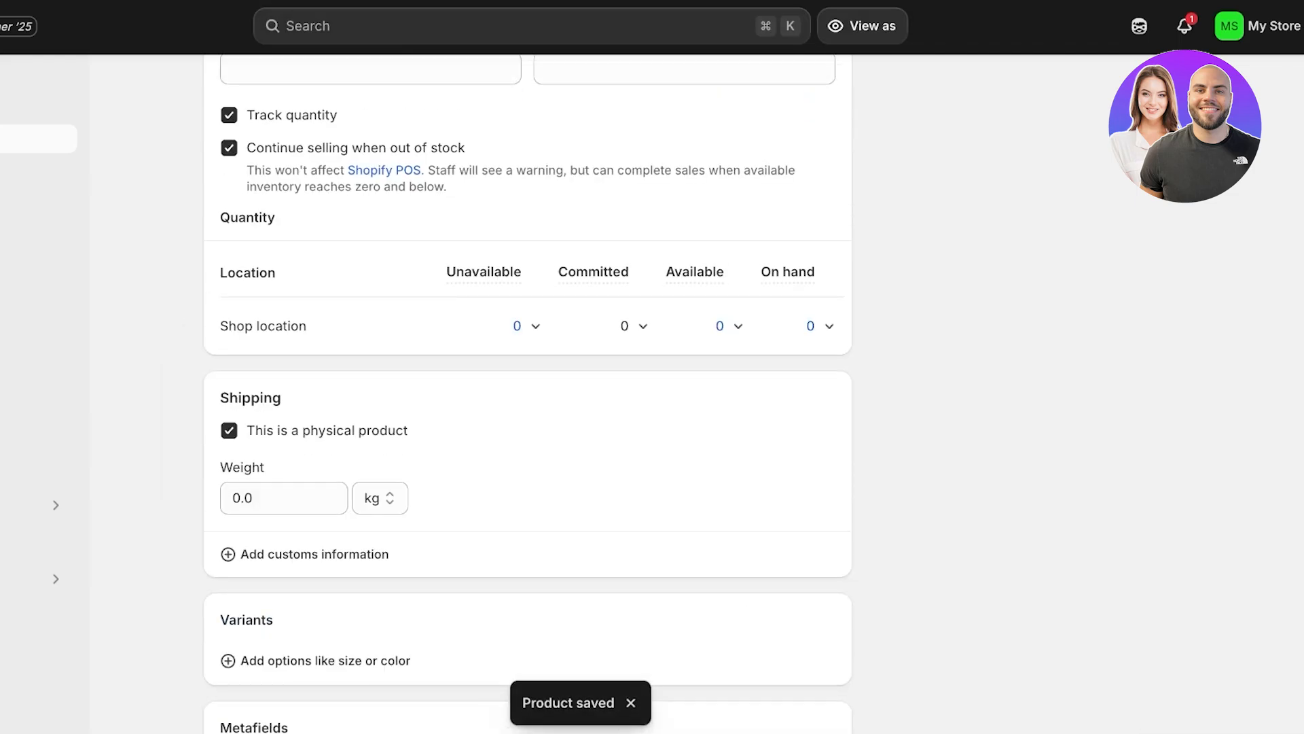
scroll(527, 394, "up", 1)
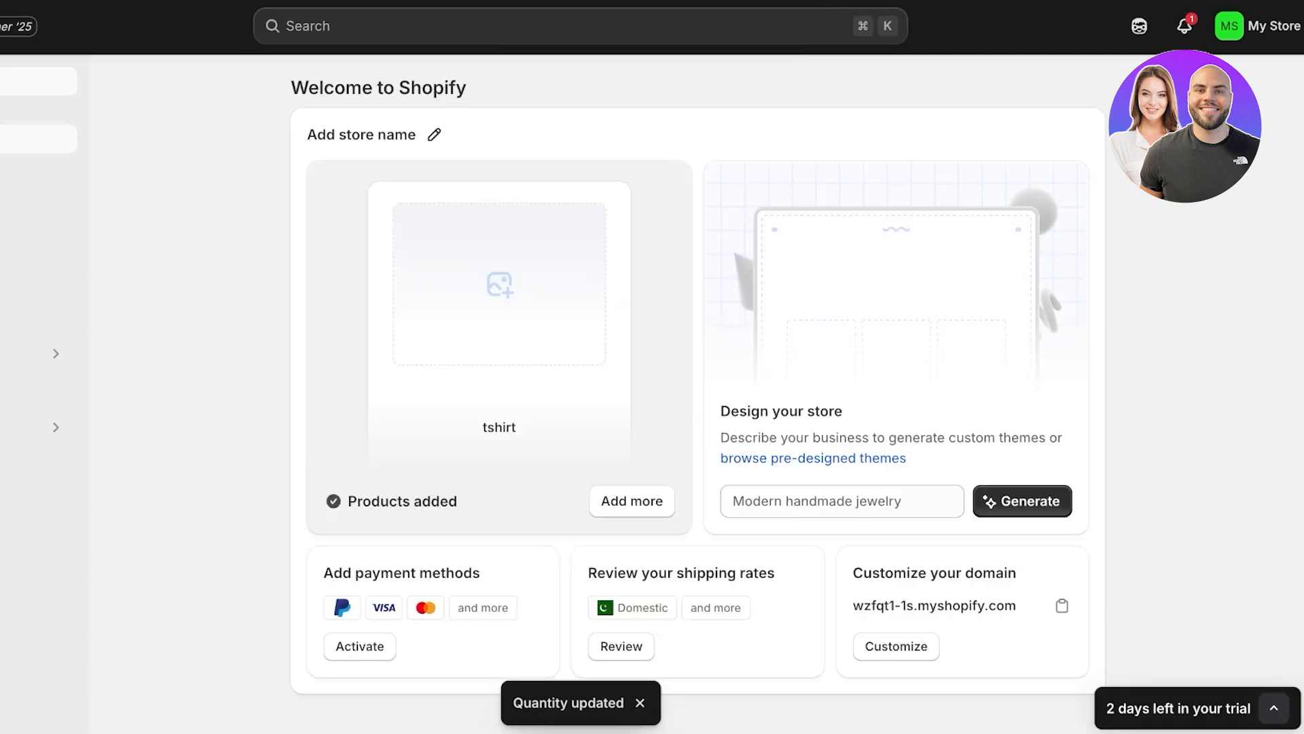
Step: Open the crop top product from the product list and look through its details
left_click(38, 138)
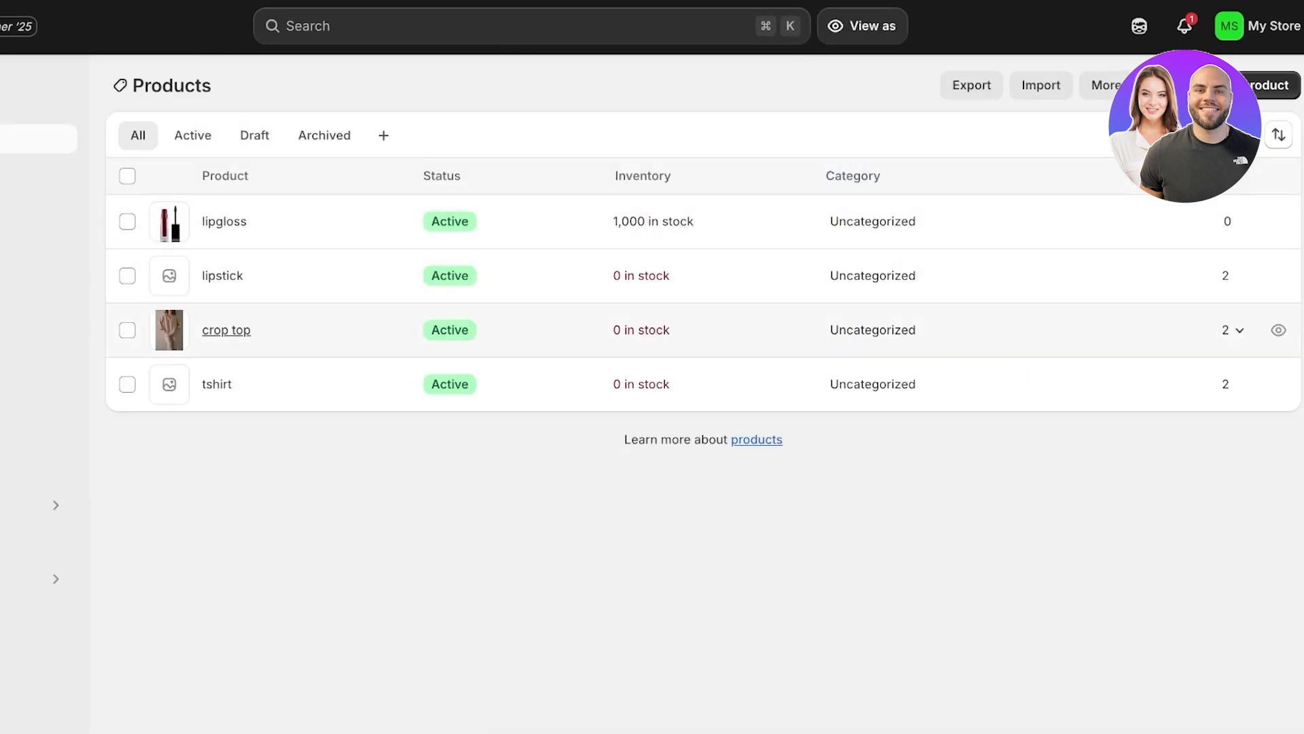
left_click(226, 330)
scroll(528, 407, "down", 10)
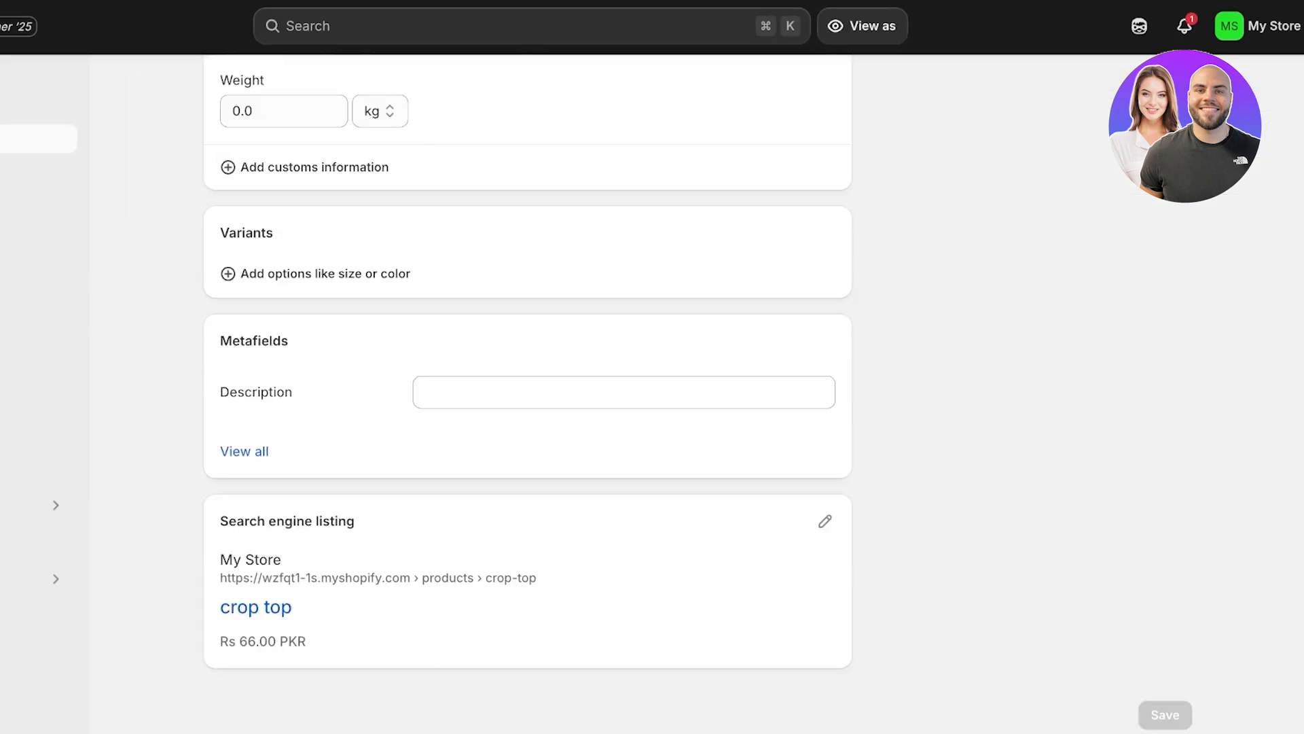
scroll(527, 407, "up", 3)
scroll(612, 630, "up", 10)
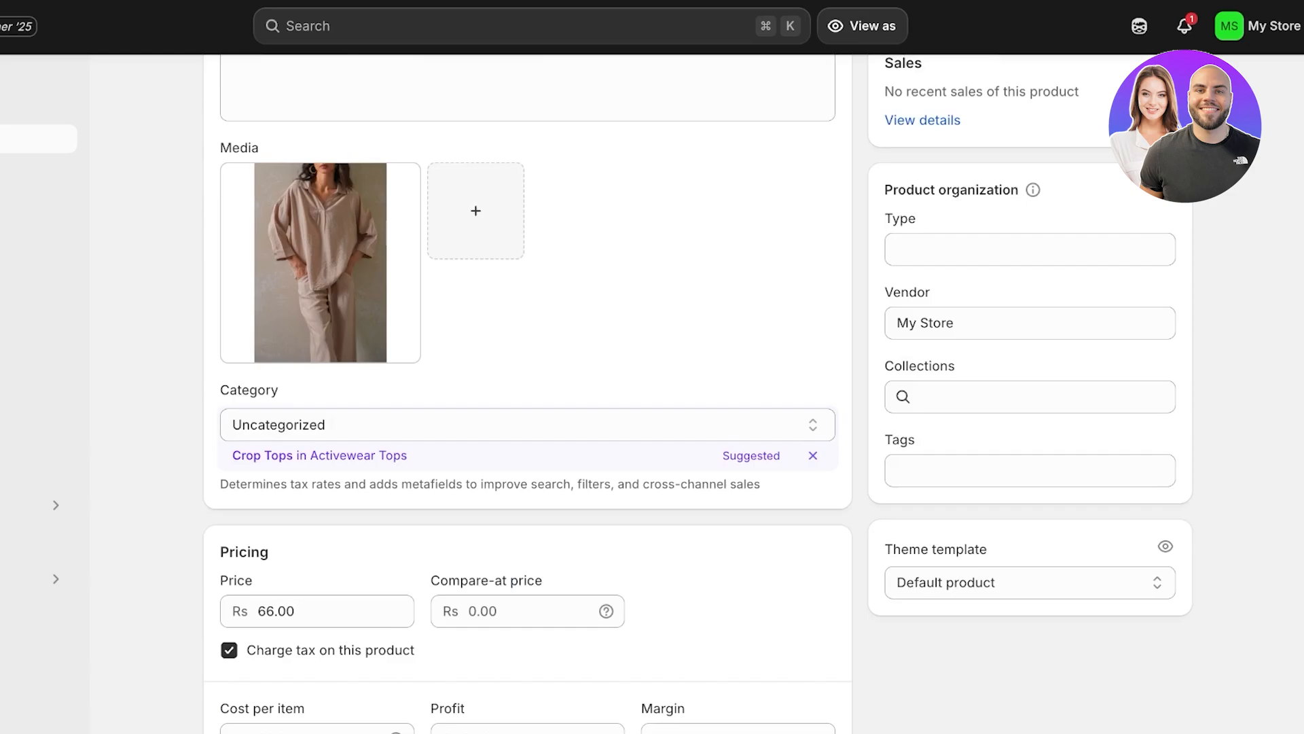
scroll(319, 476, "up", 5)
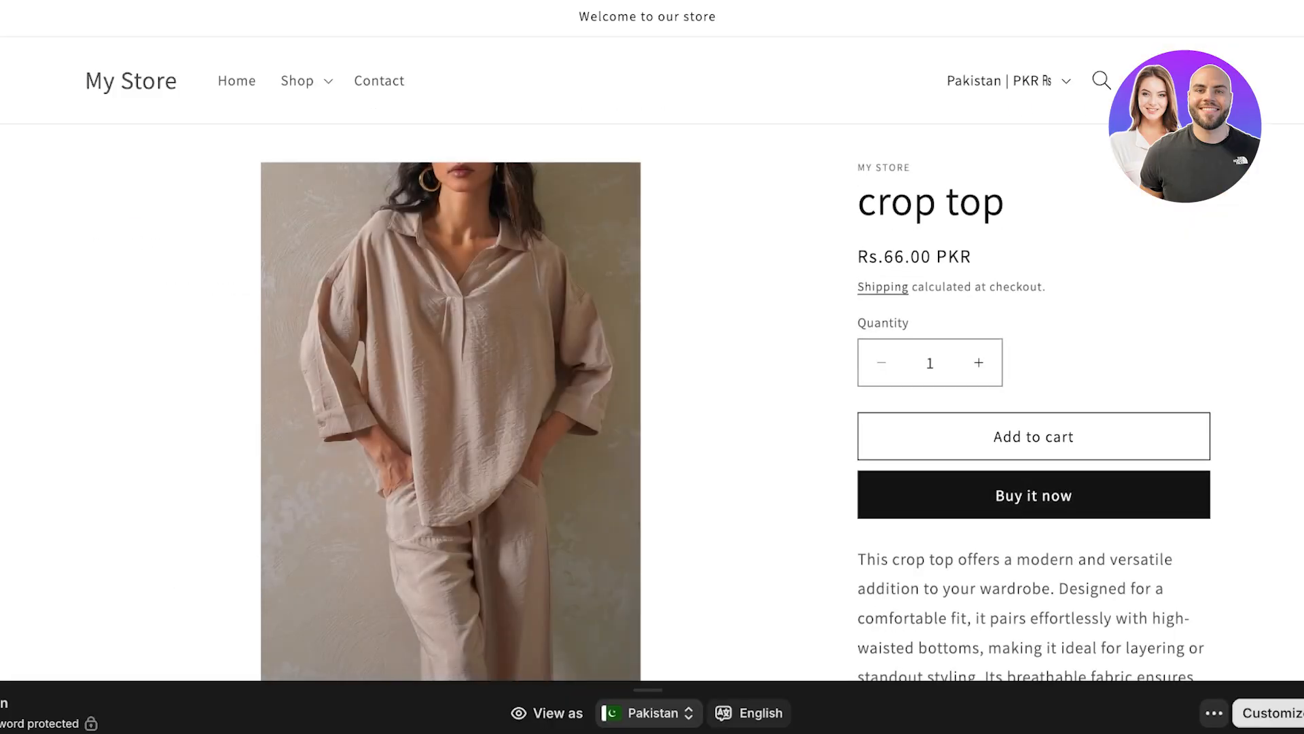
Step: Examine how the description text is laid out on the crop top's storefront product page
scroll(652, 339, "down", 6)
scroll(653, 340, "up", 3)
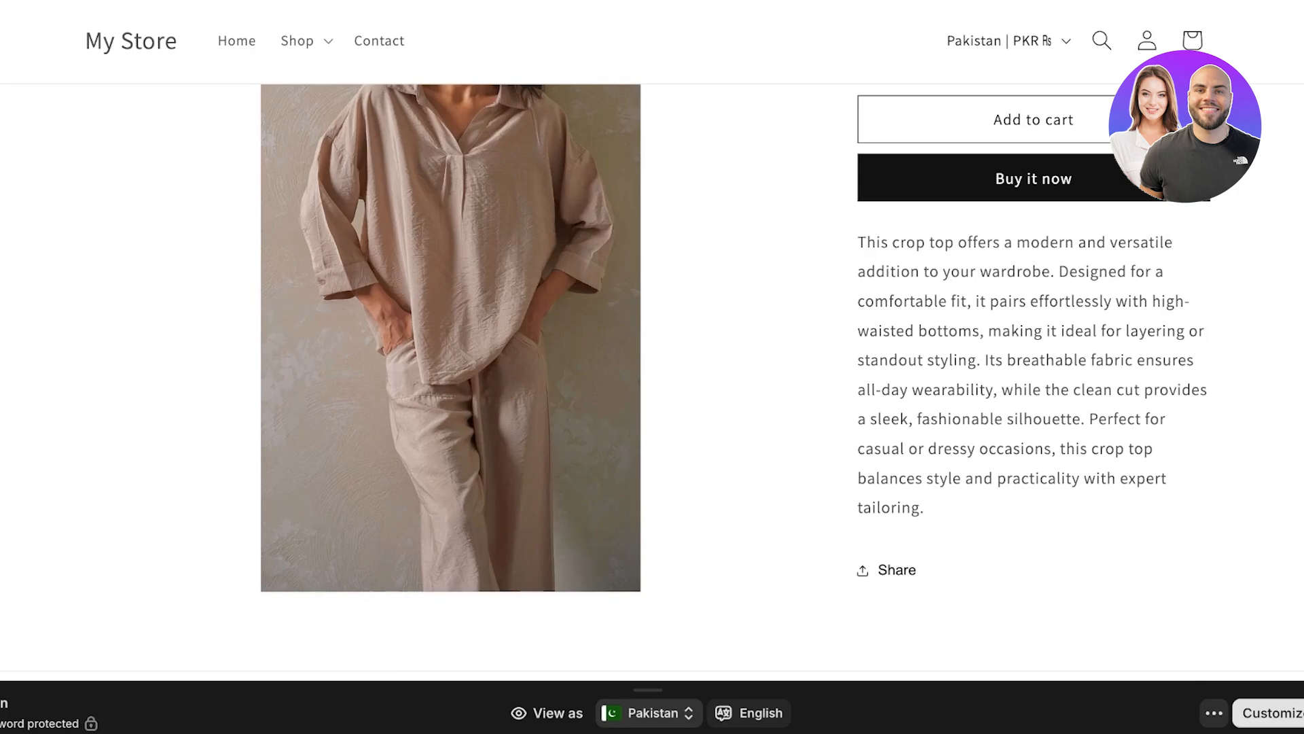
left_click_drag(858, 241, 925, 509)
left_click(925, 509)
scroll(925, 475, "up", 5)
scroll(925, 475, "down", 9)
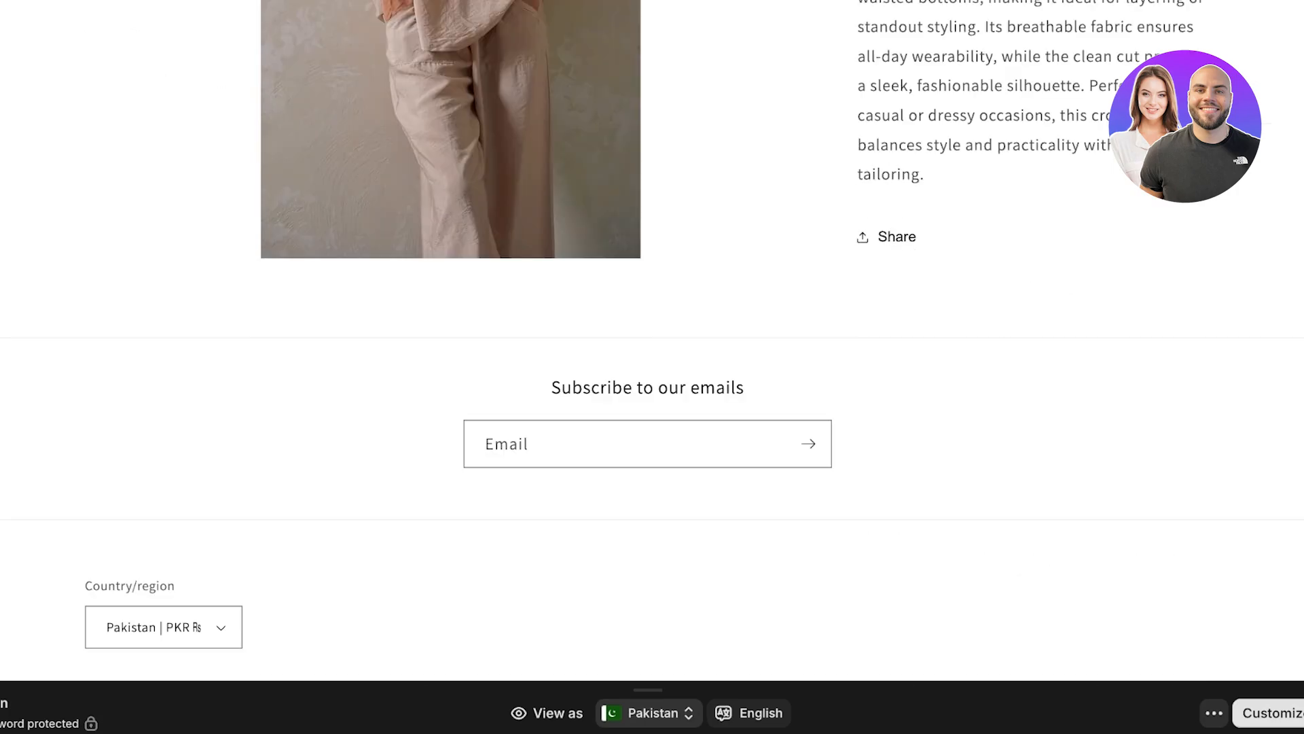
scroll(652, 339, "up", 7)
scroll(652, 340, "down", 5)
scroll(652, 340, "up", 4)
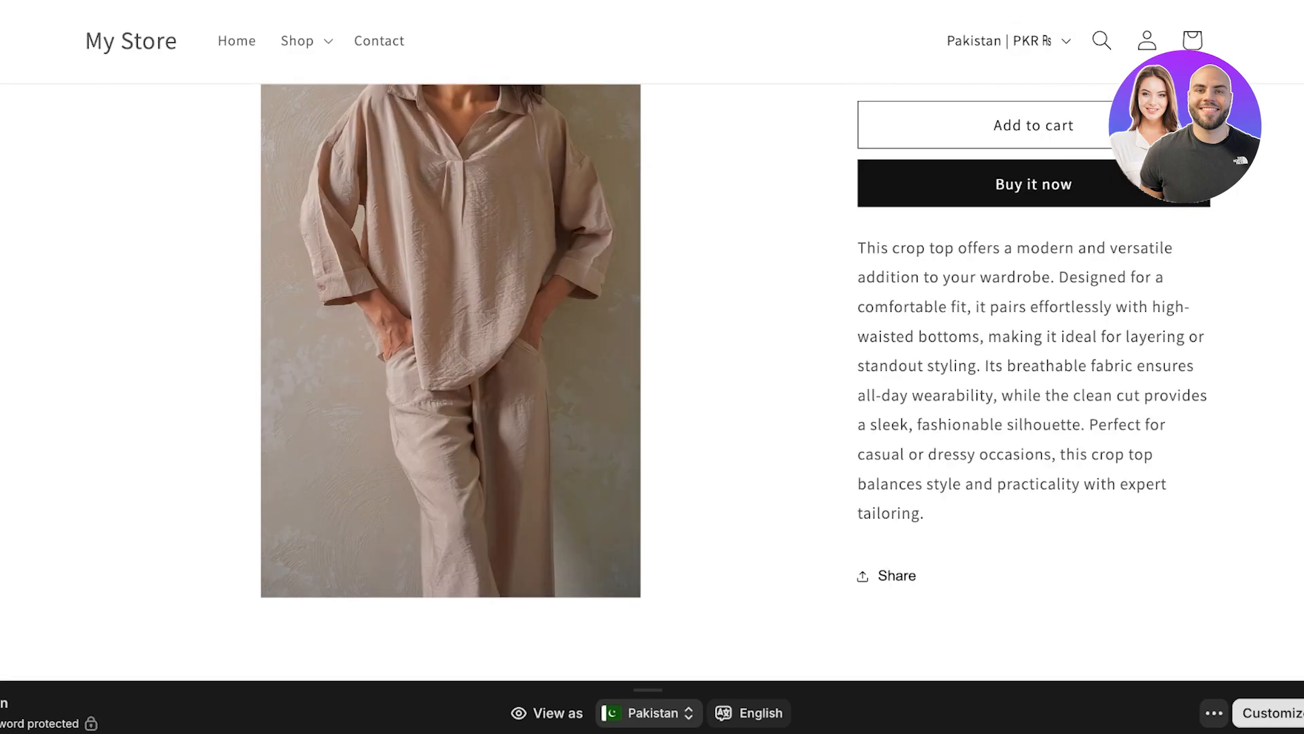
scroll(652, 340, "down", 5)
scroll(652, 340, "up", 8)
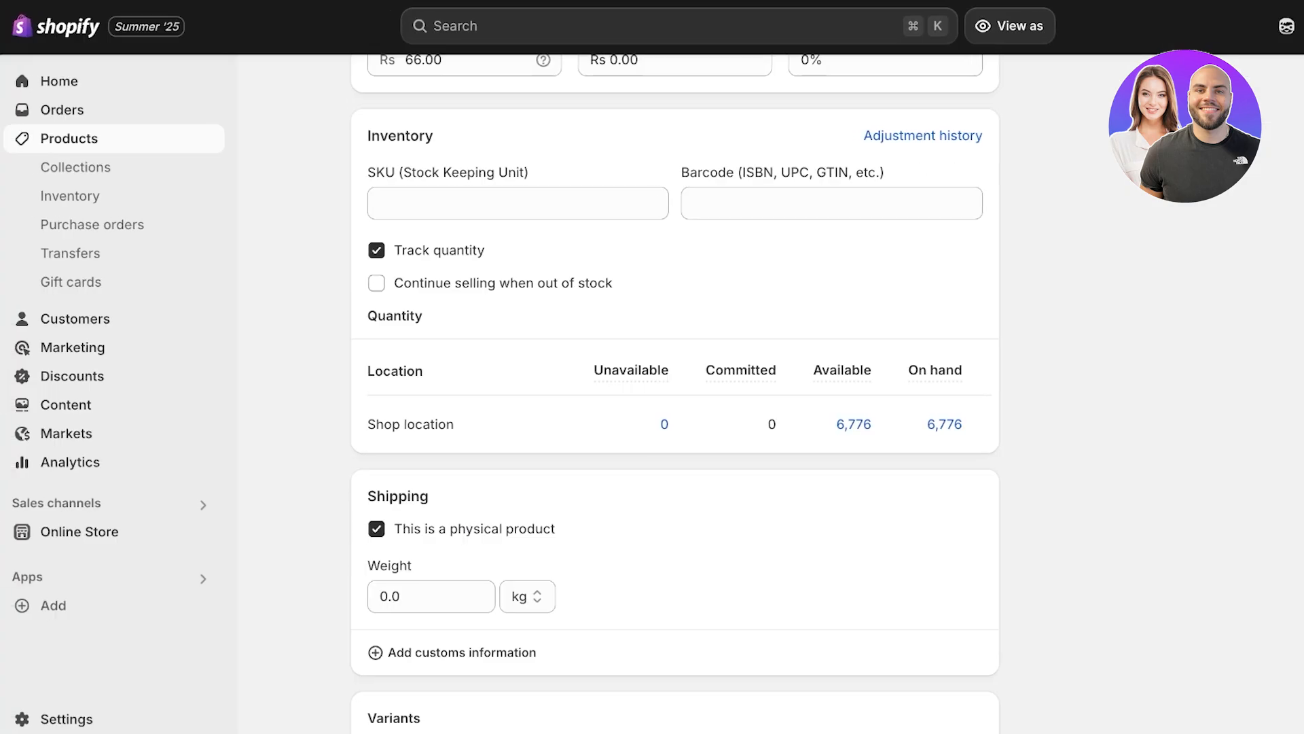
Step: View all metafields of the crop top product in the store admin
scroll(674, 394, "down", 8)
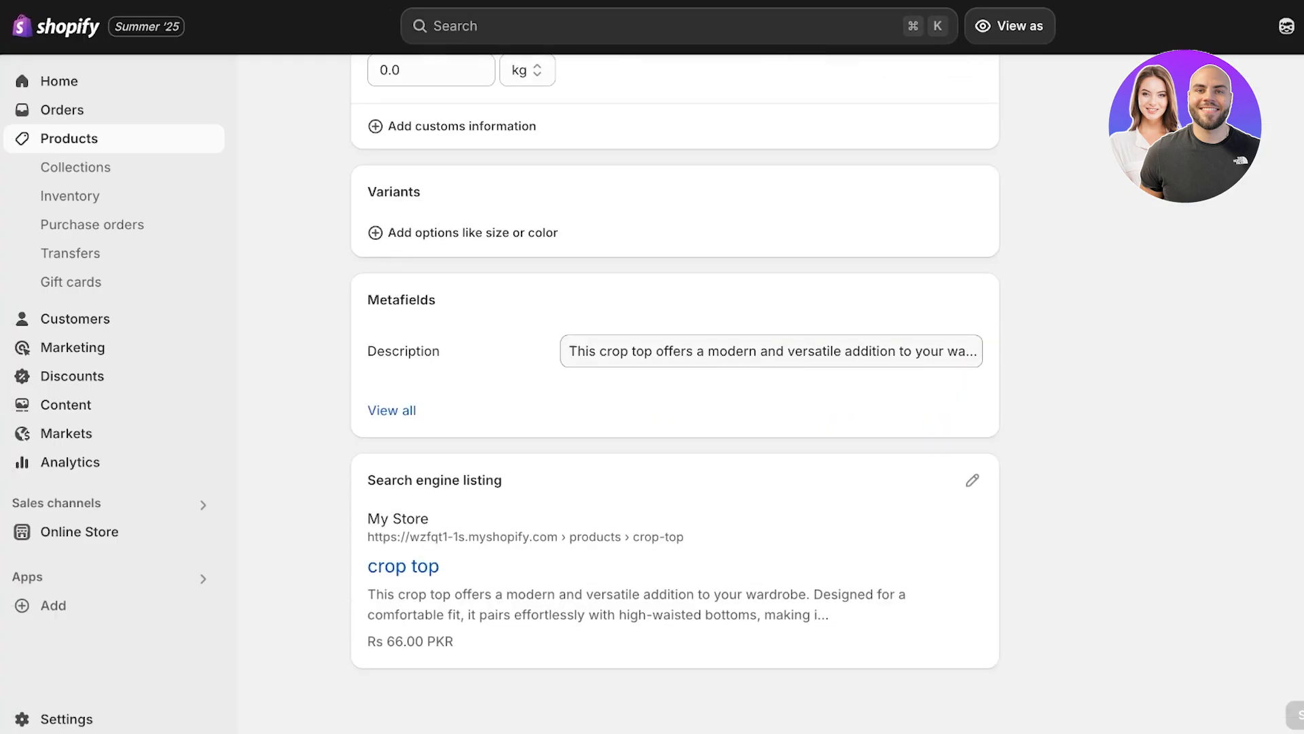
left_click(392, 410)
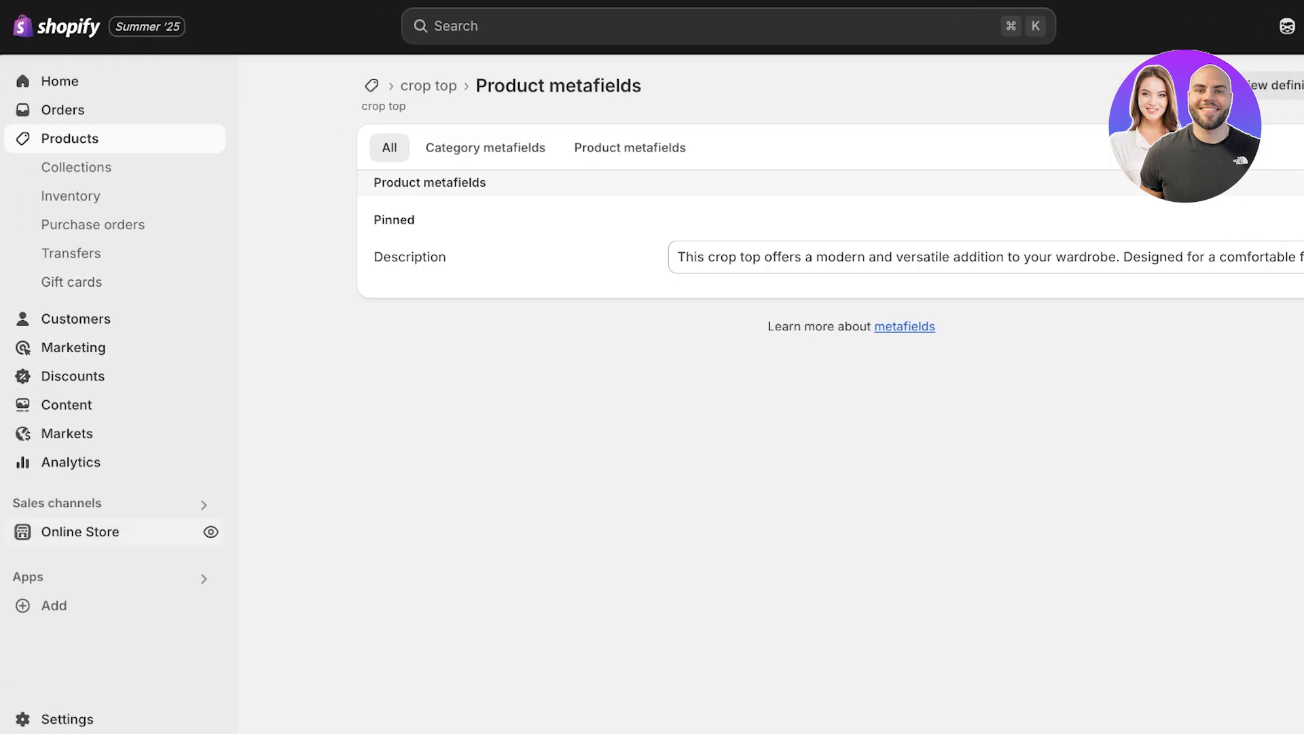
Step: Open the Dawn theme for customization and load its Default product template
left_click(79, 532)
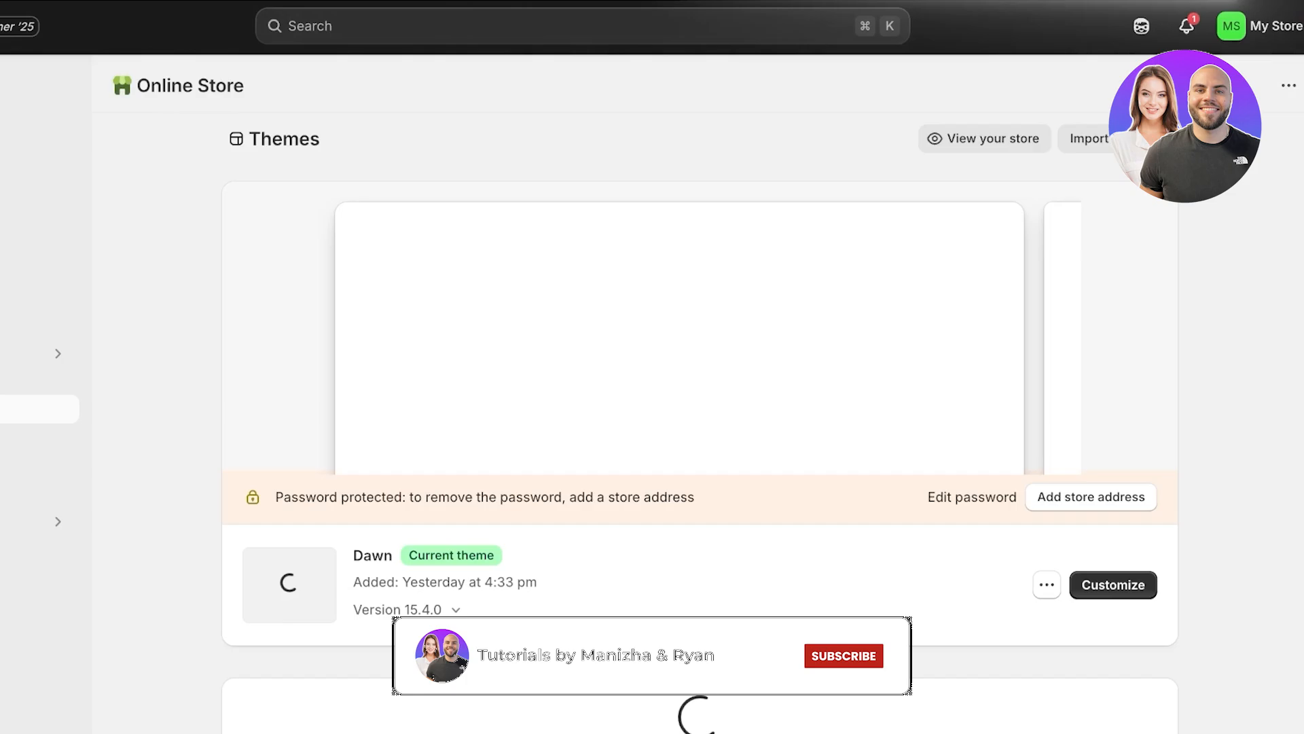
left_click(1113, 584)
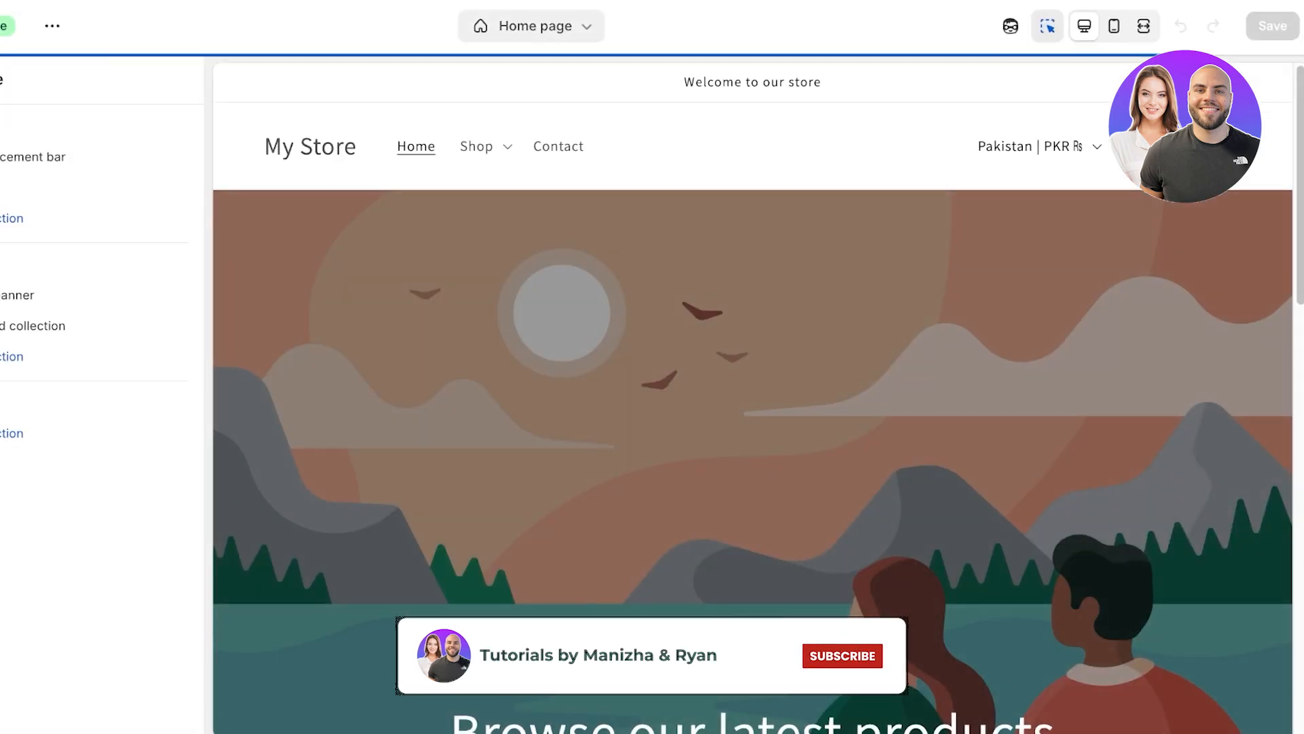
left_click(532, 26)
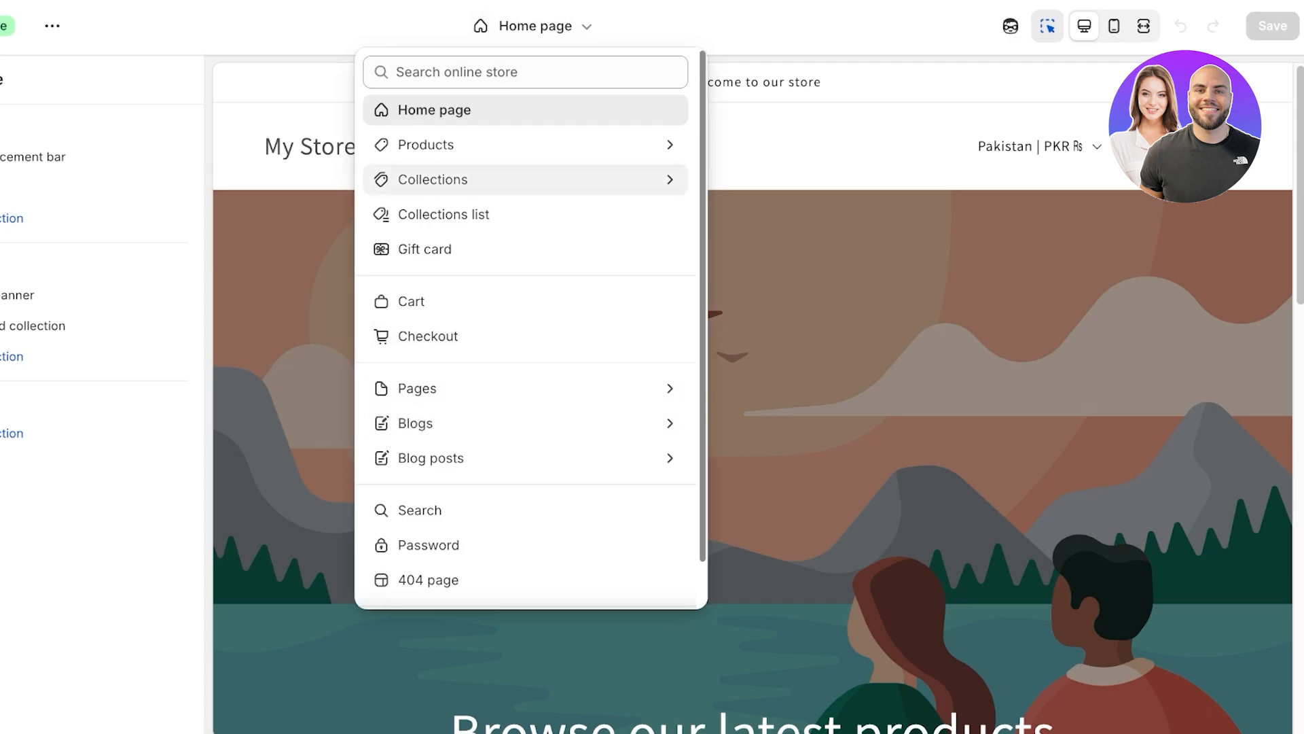
left_click(462, 145)
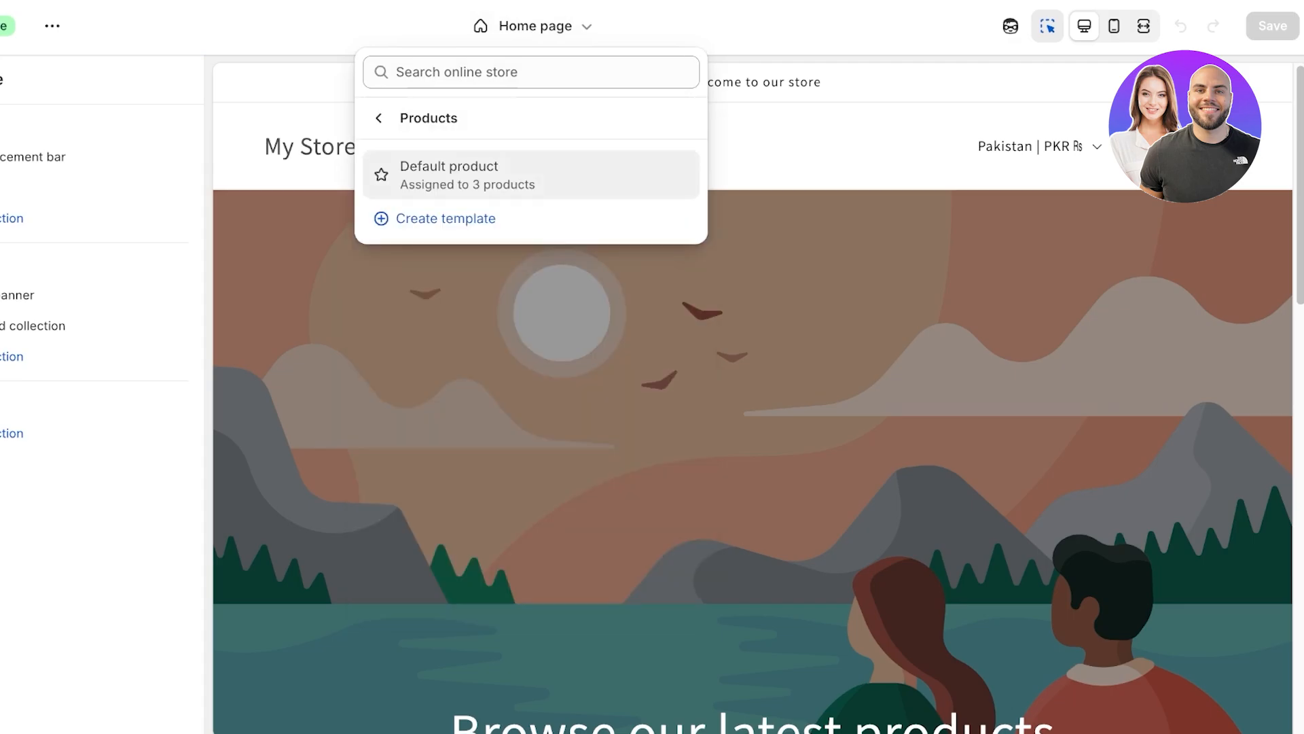
left_click(468, 175)
scroll(557, 218, "down", 3)
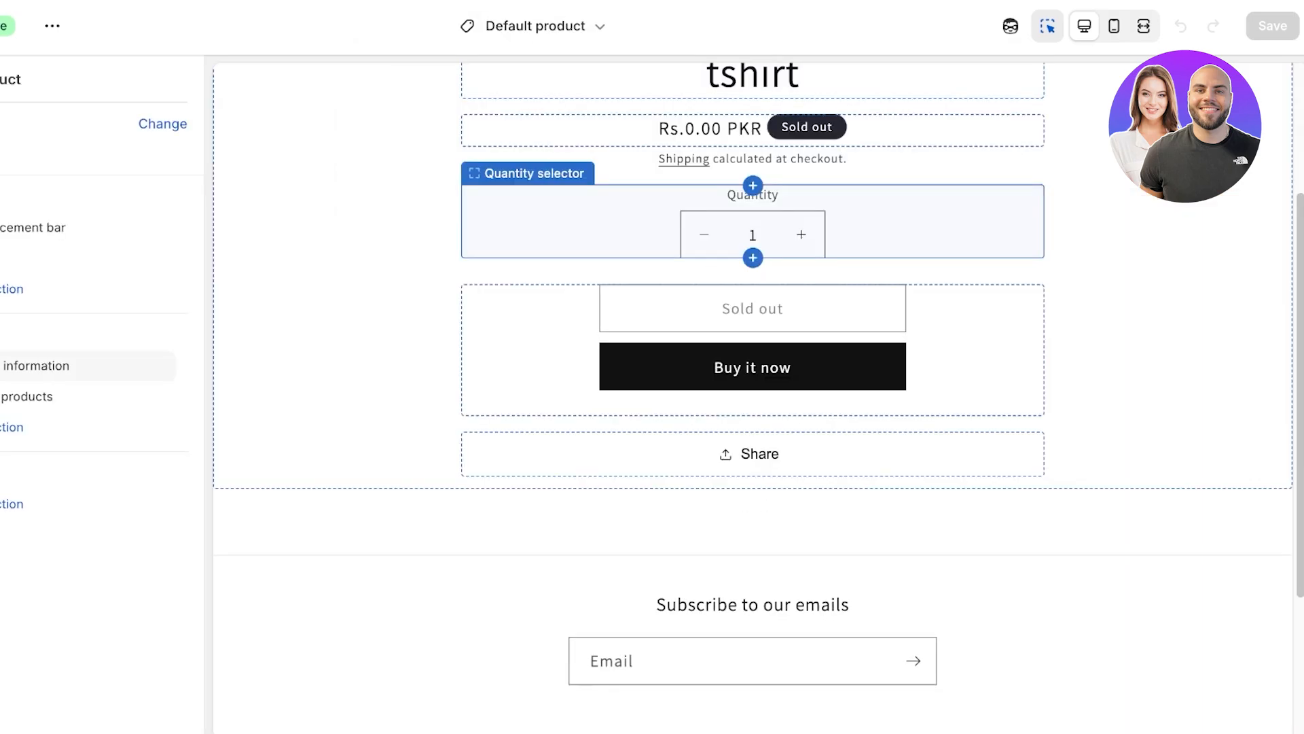
Step: Change the Default product template's preview product to the crop top
left_click(162, 123)
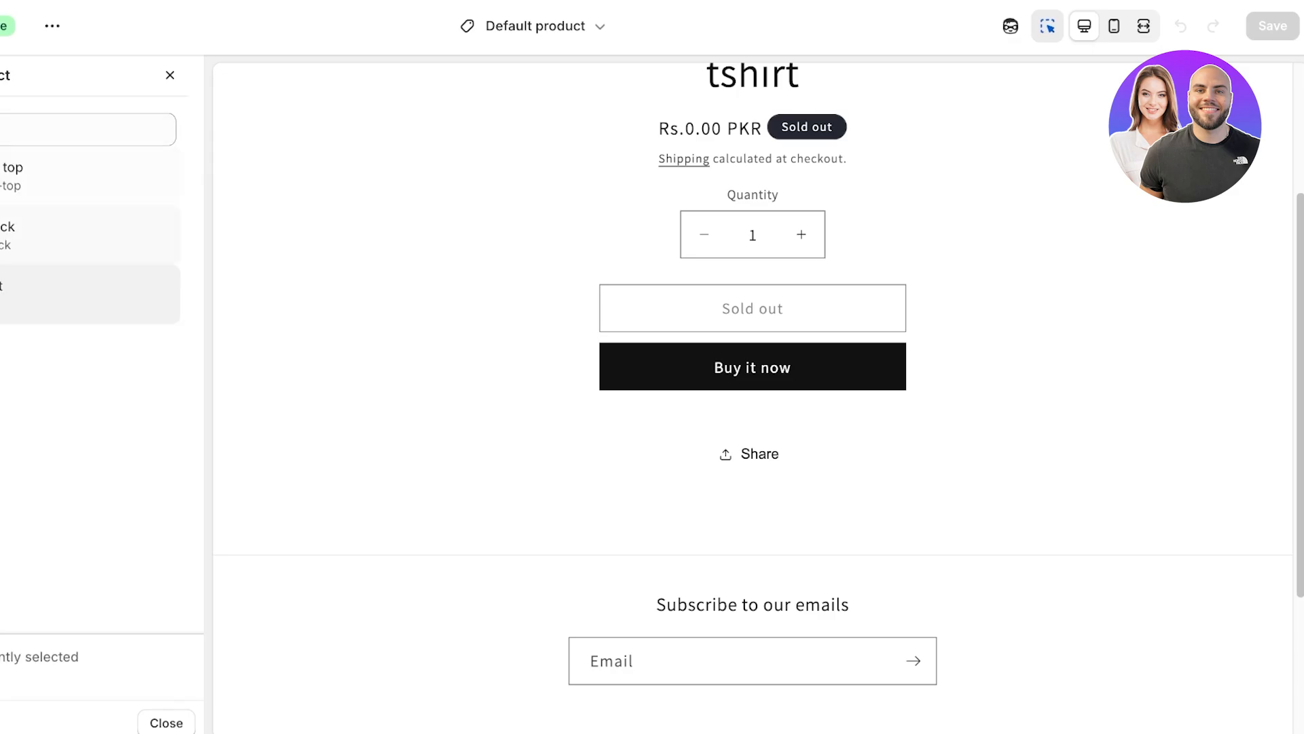
left_click(82, 176)
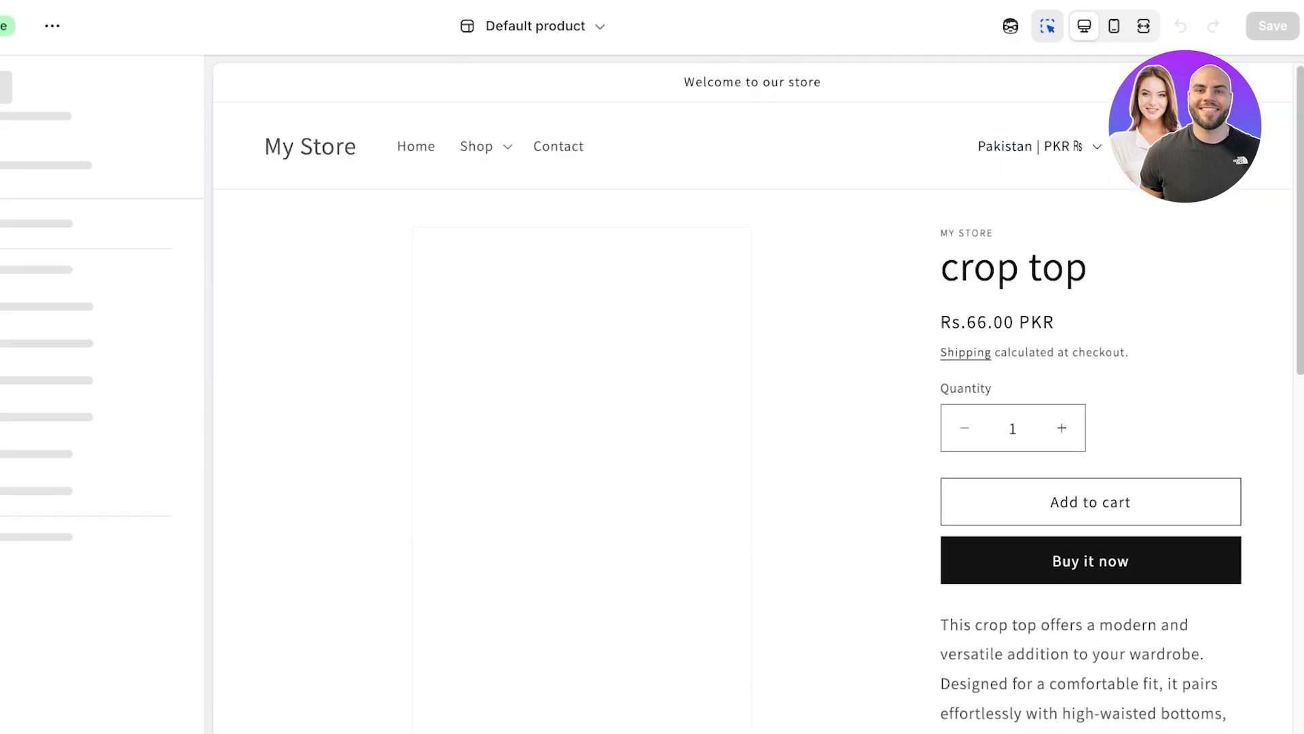
scroll(1060, 448, "down", 7)
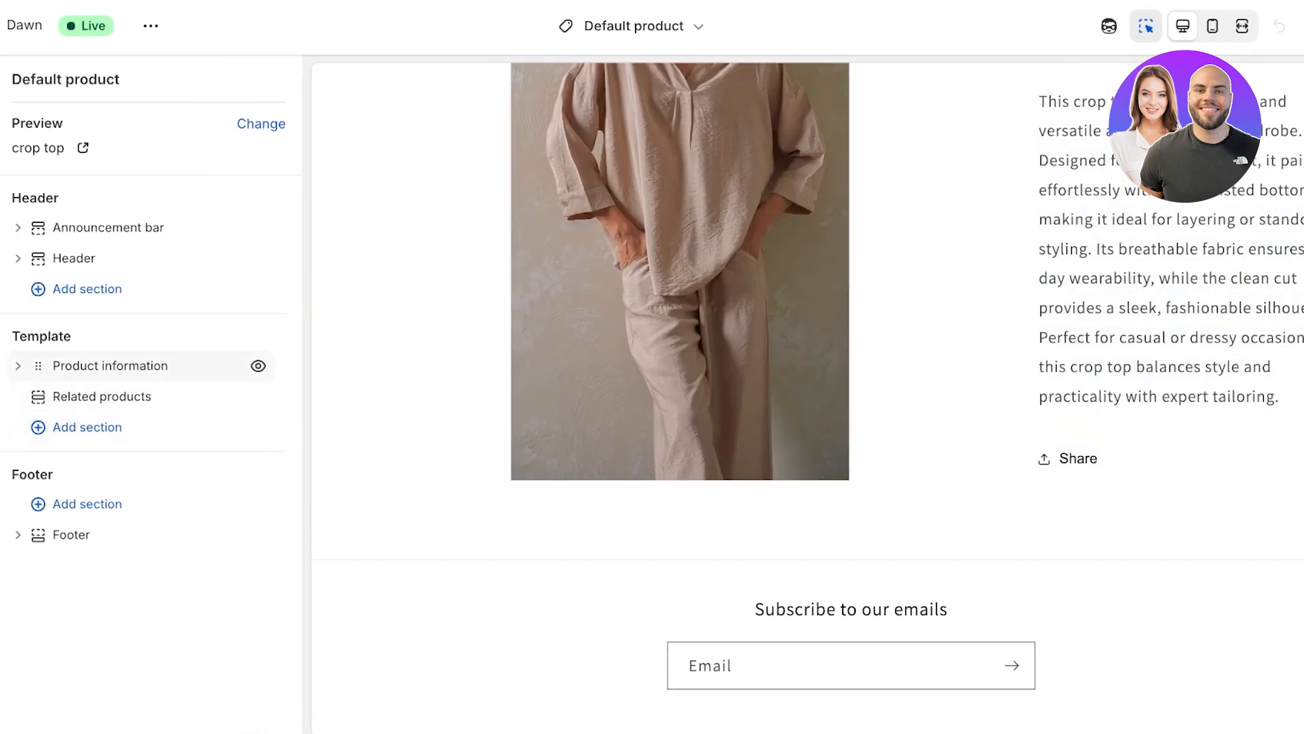
Step: Add a Collapsible row block below the Share block in the Product information section
left_click(18, 366)
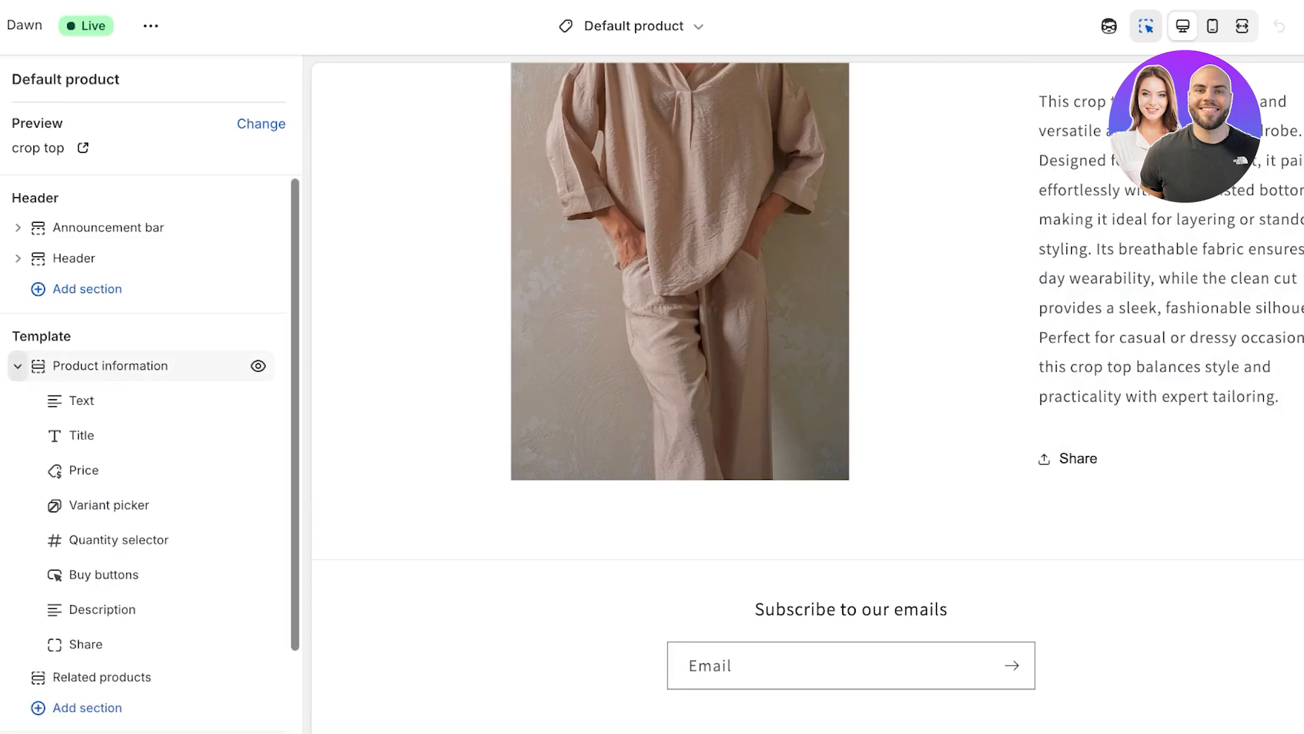
scroll(157, 638, "down", 1)
mouse_move(157, 658)
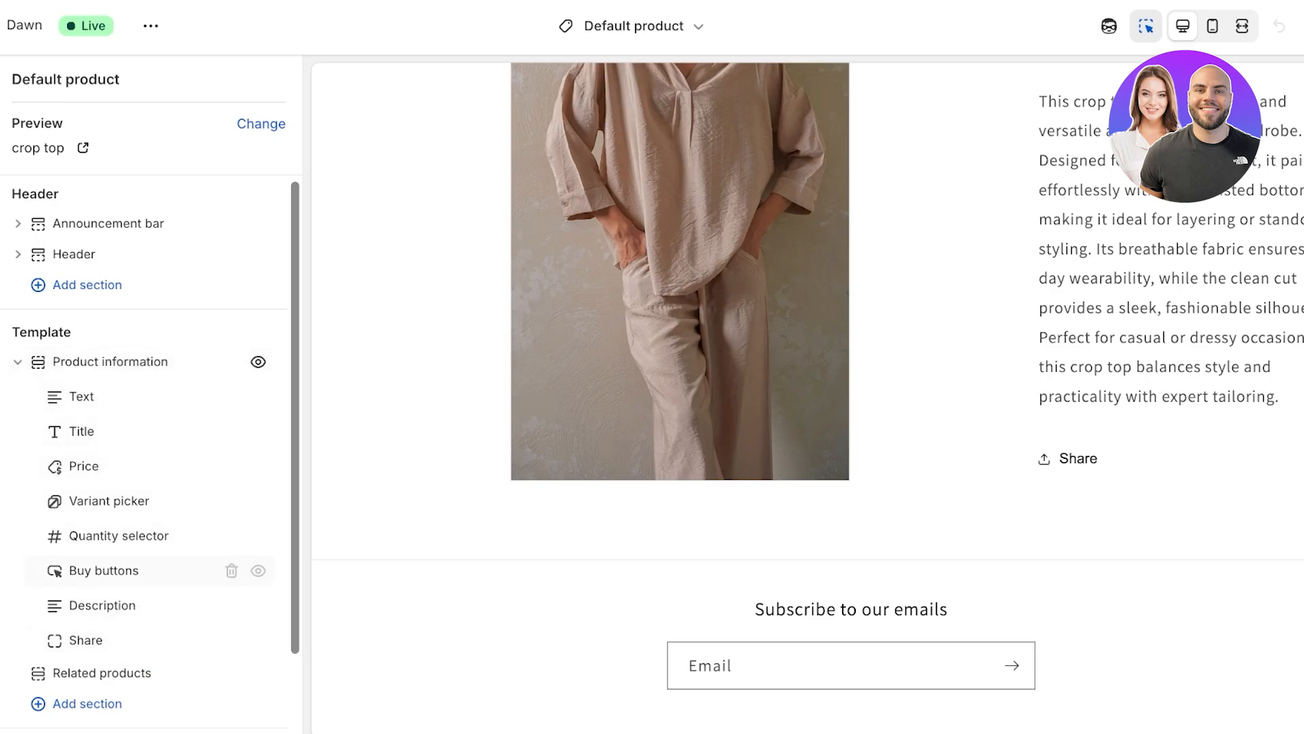
mouse_move(157, 588)
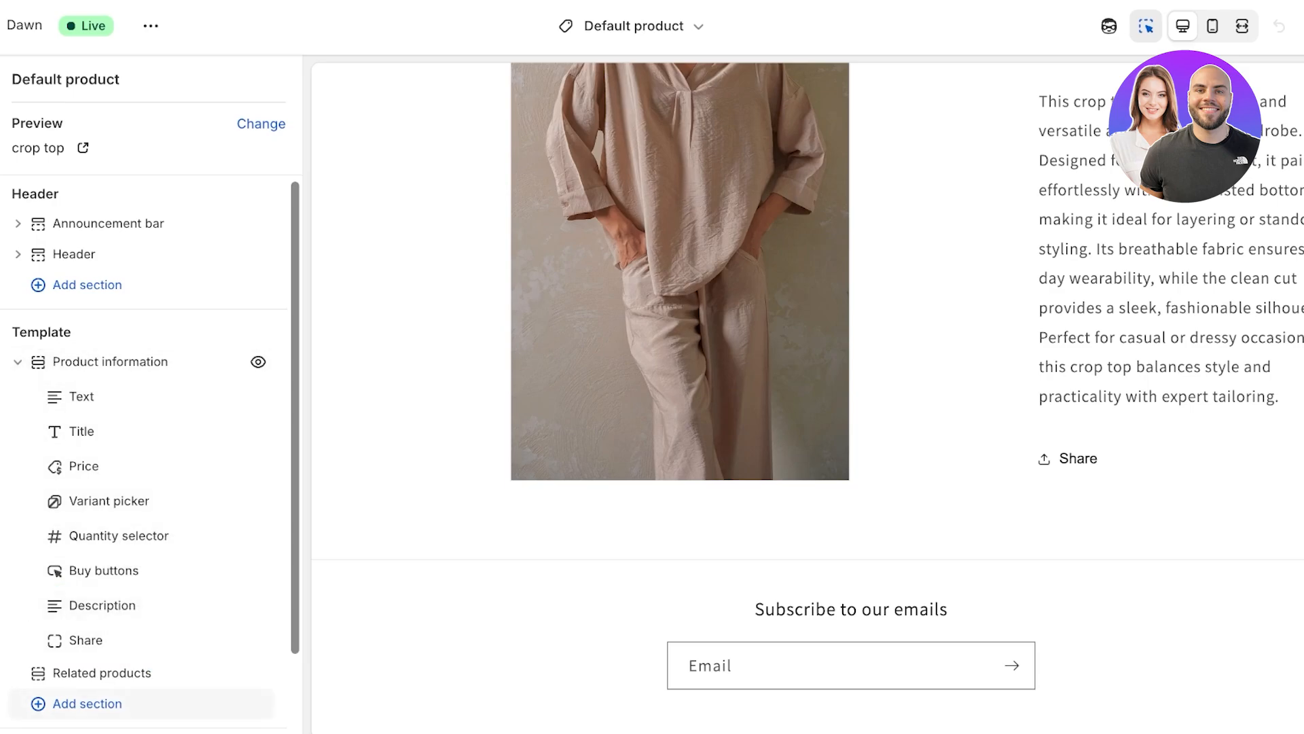
left_click(157, 656)
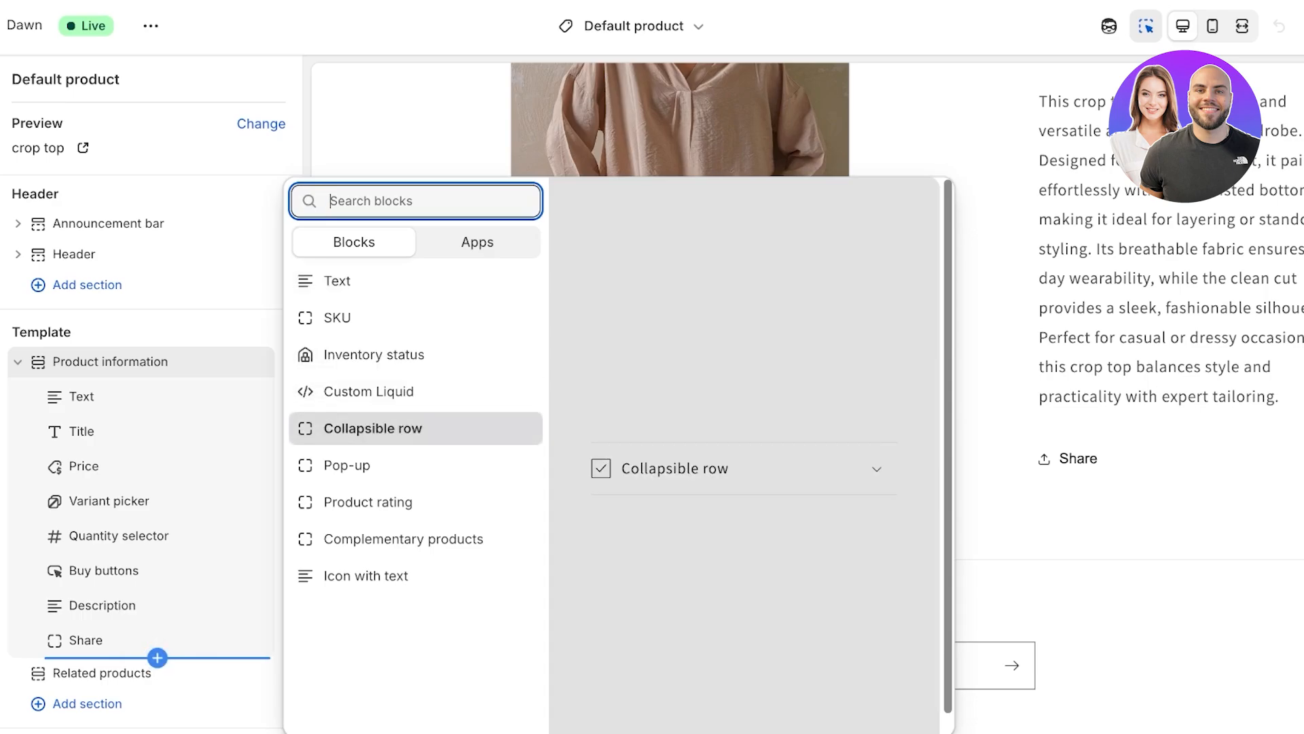
left_click(373, 428)
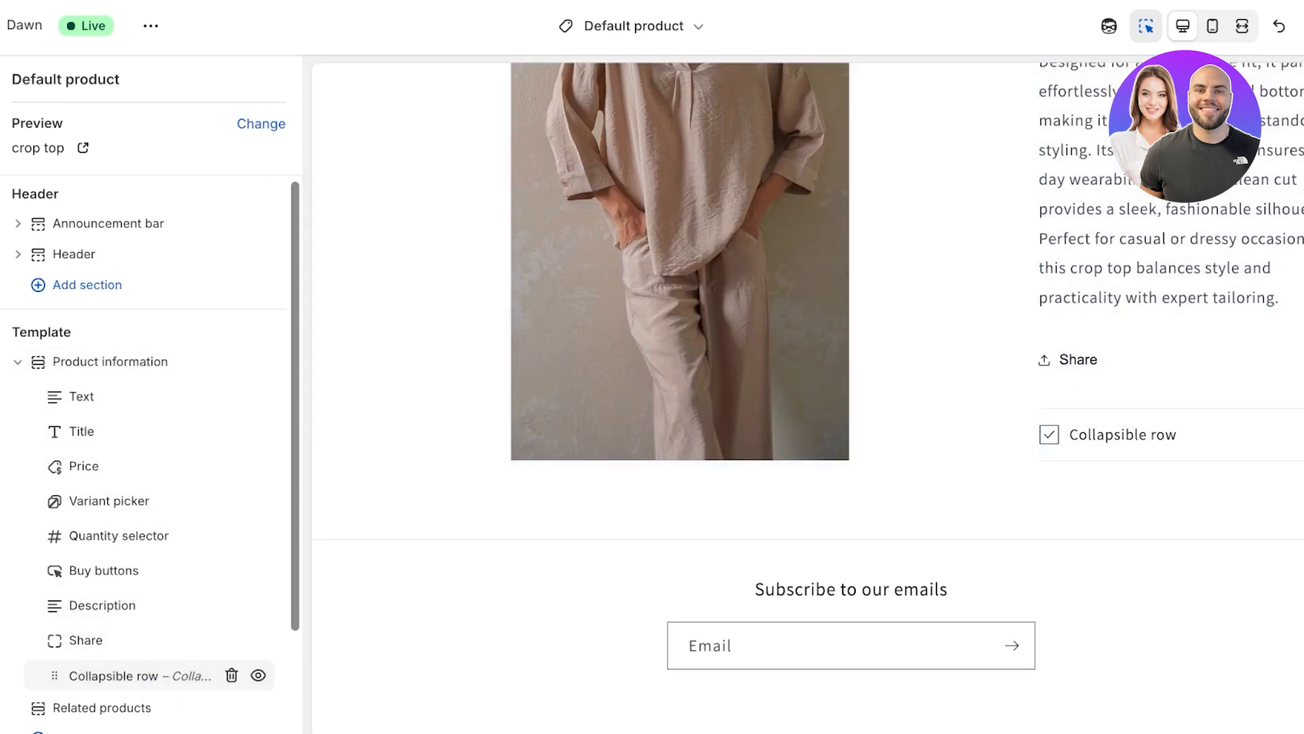
Step: From the collapsible row's dynamic sources, start adding a product metafield and leave the page without saving the theme changes
left_click(140, 676)
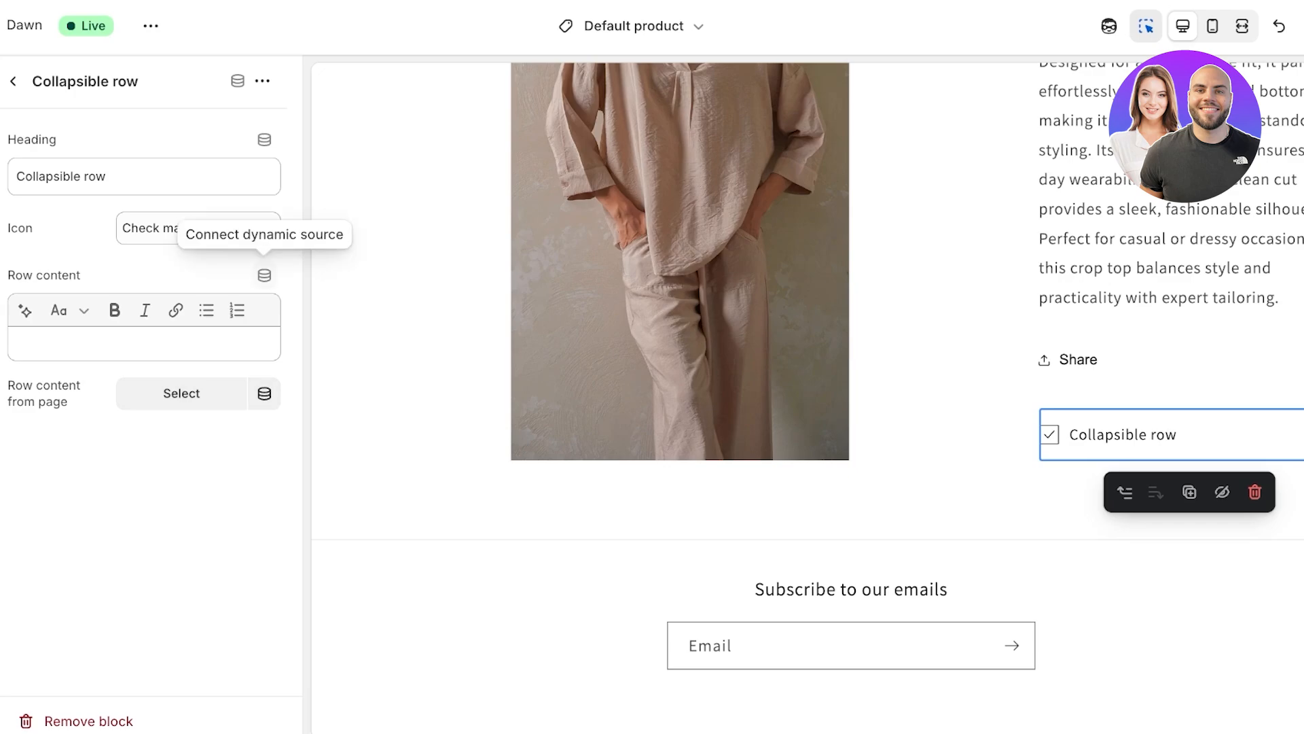
left_click(264, 275)
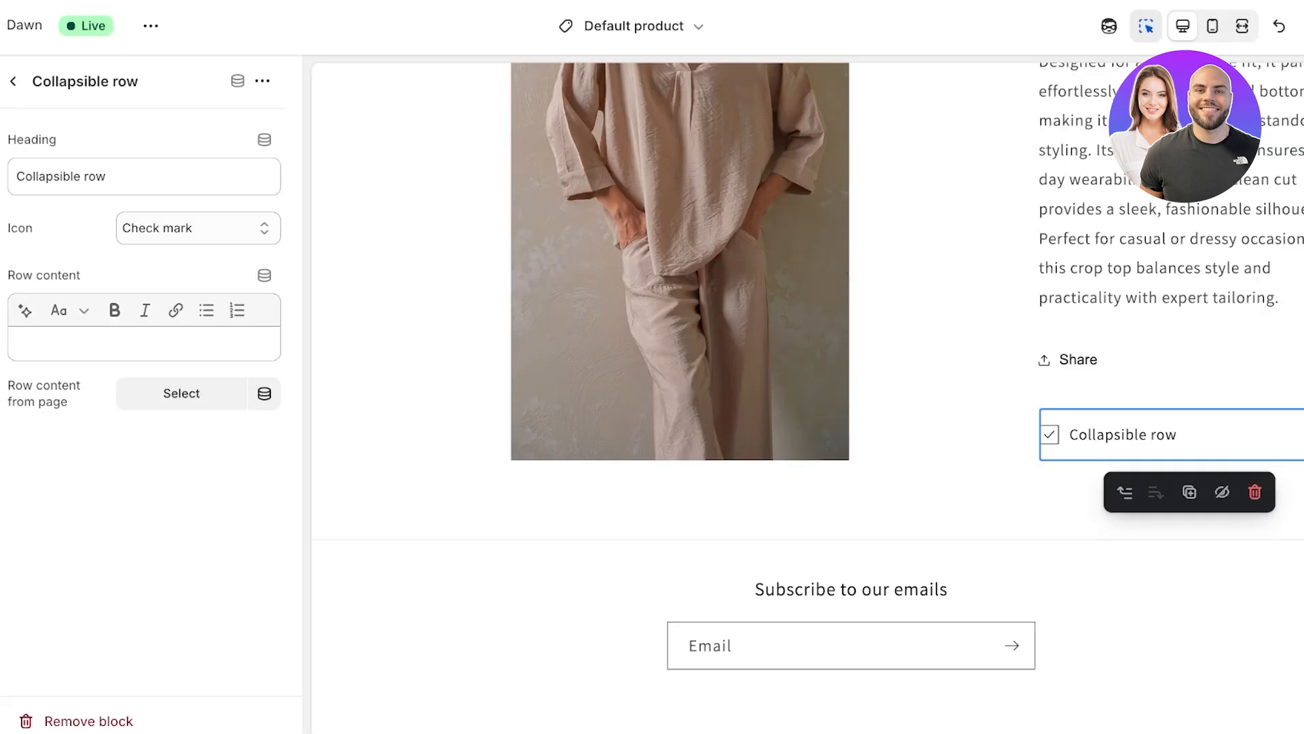
scroll(808, 387, "up", 2)
left_click(237, 81)
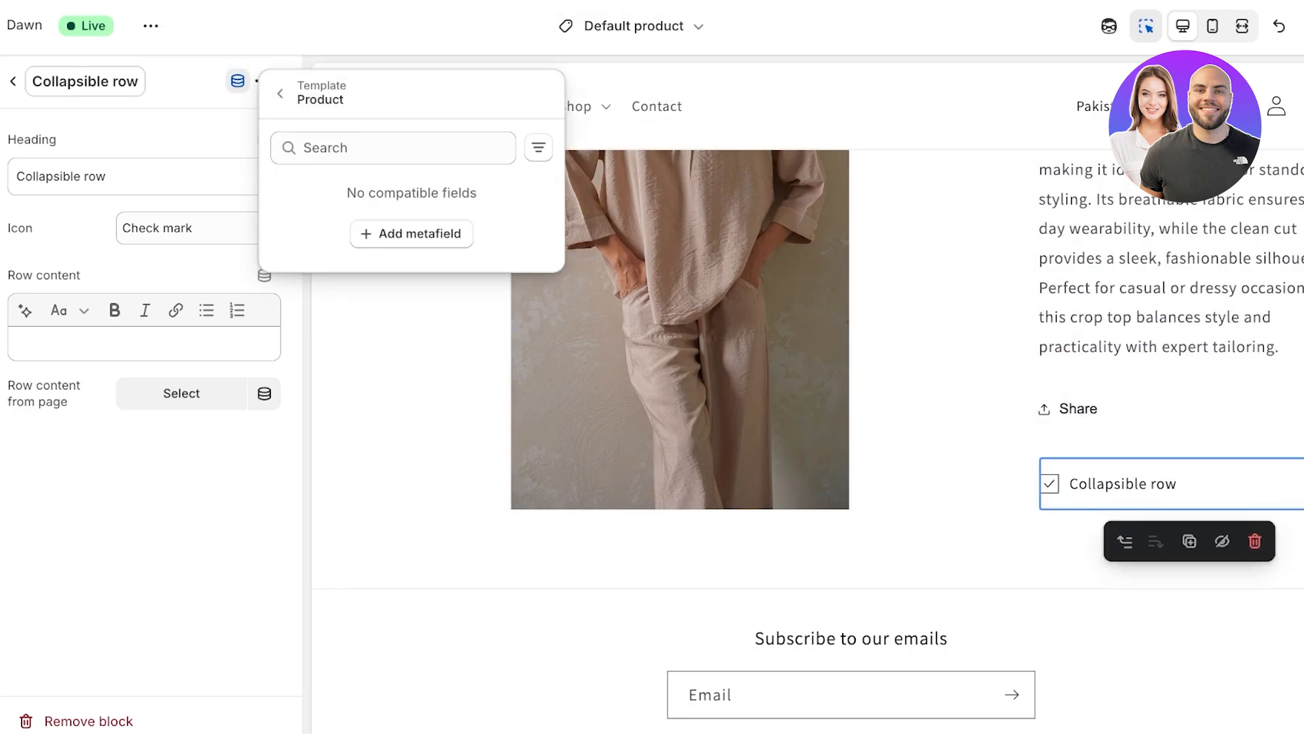
left_click(412, 233)
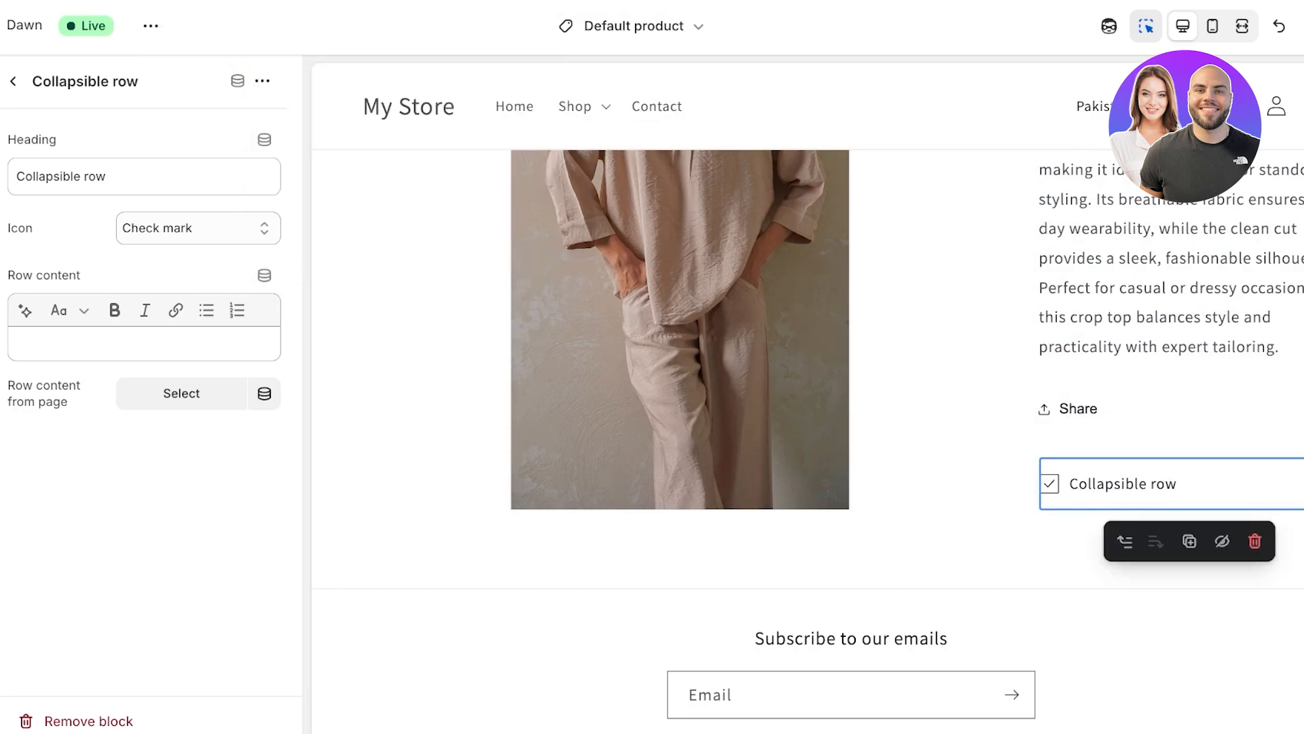
left_click(933, 426)
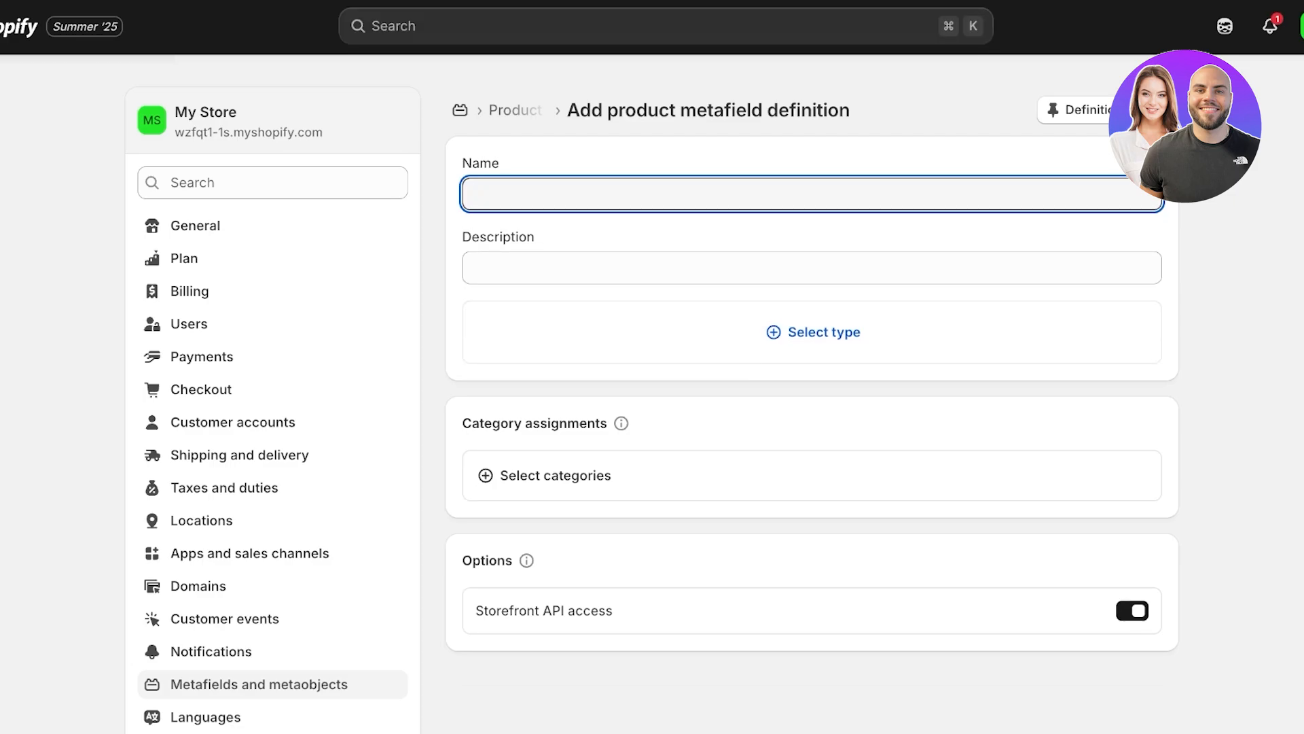
Step: Name the new product metafield definition "Description for products"
type("V")
key("BackSpace")
type("Description for products")
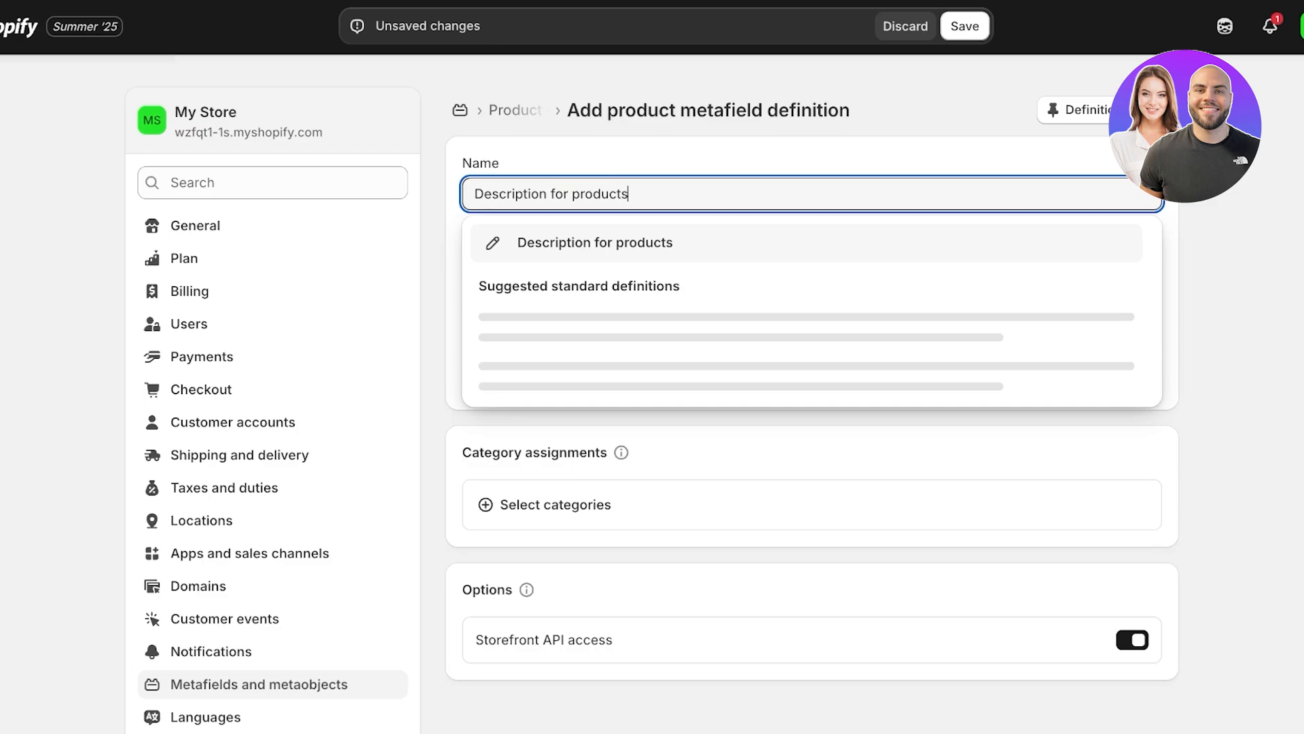
left_click(595, 242)
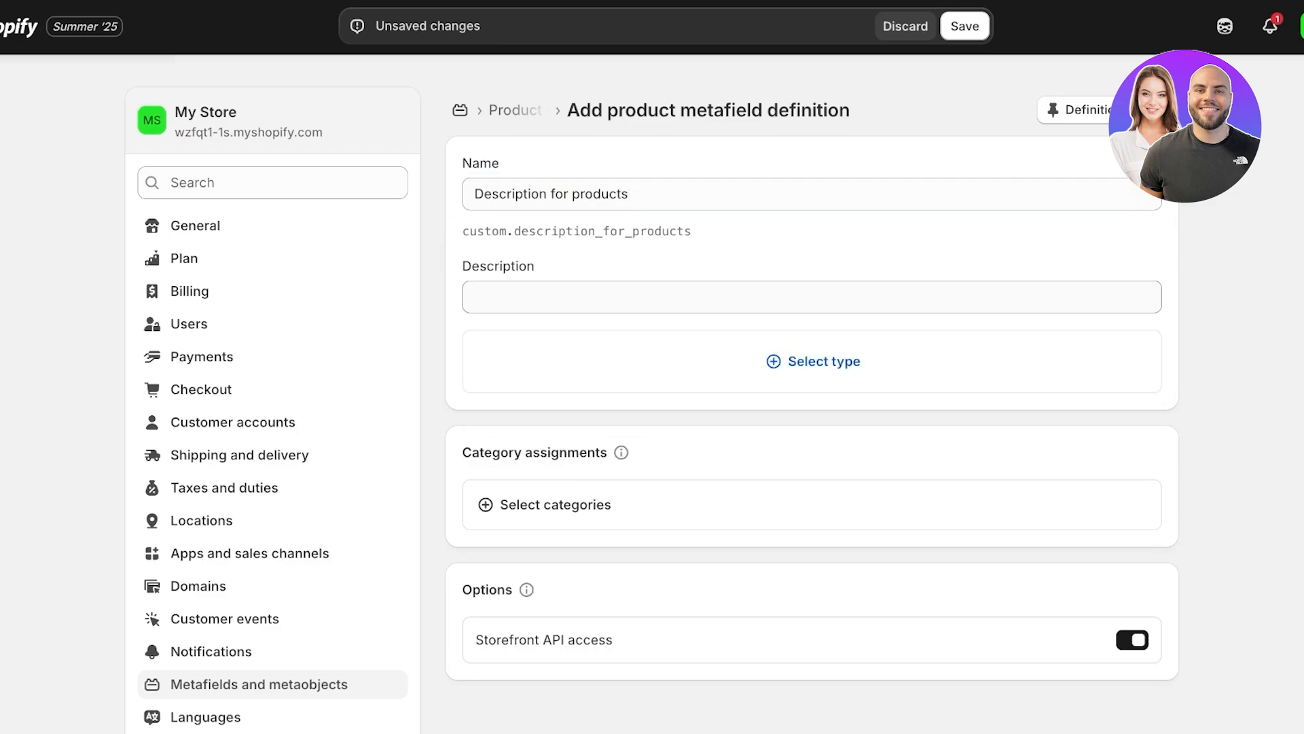
Step: Set the metafield type to Multi-line text and save the definition without assigning categories
left_click(813, 361)
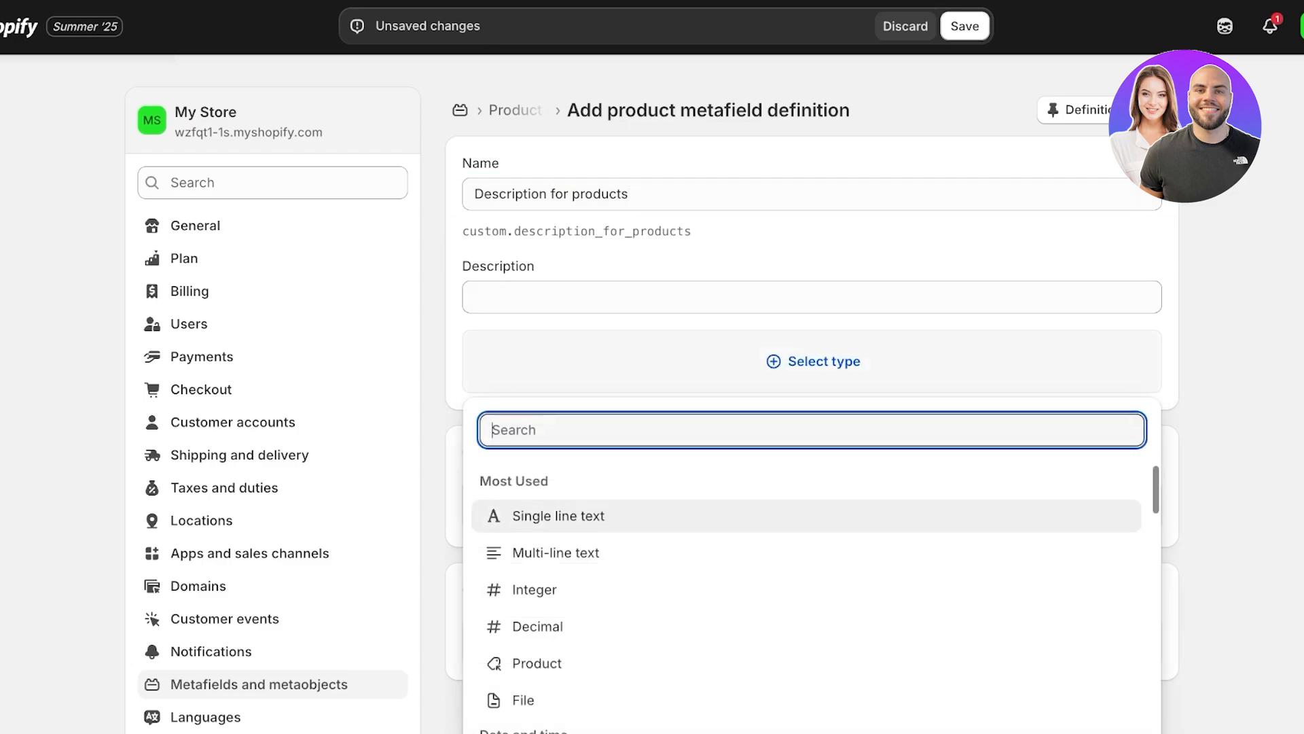
left_click(553, 466)
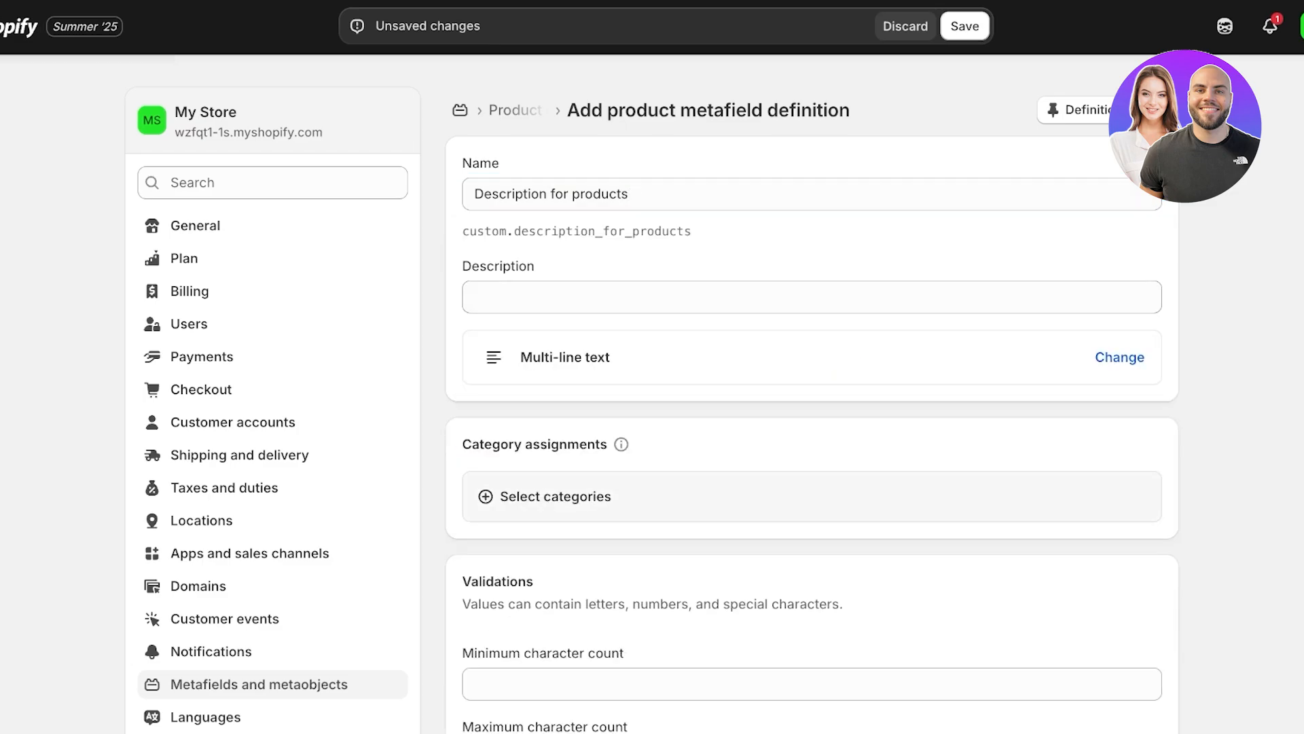
left_click(555, 496)
left_click(957, 95)
scroll(811, 278, "down", 7)
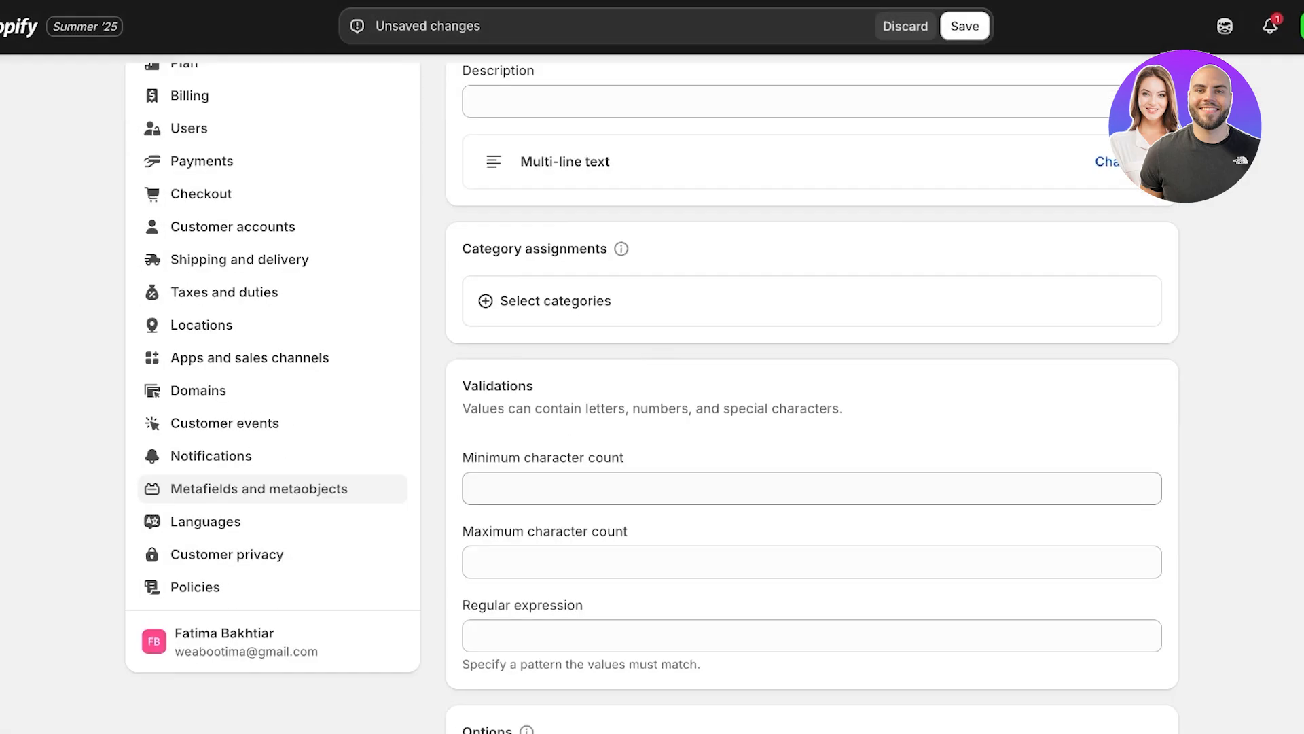
scroll(812, 394, "up", 7)
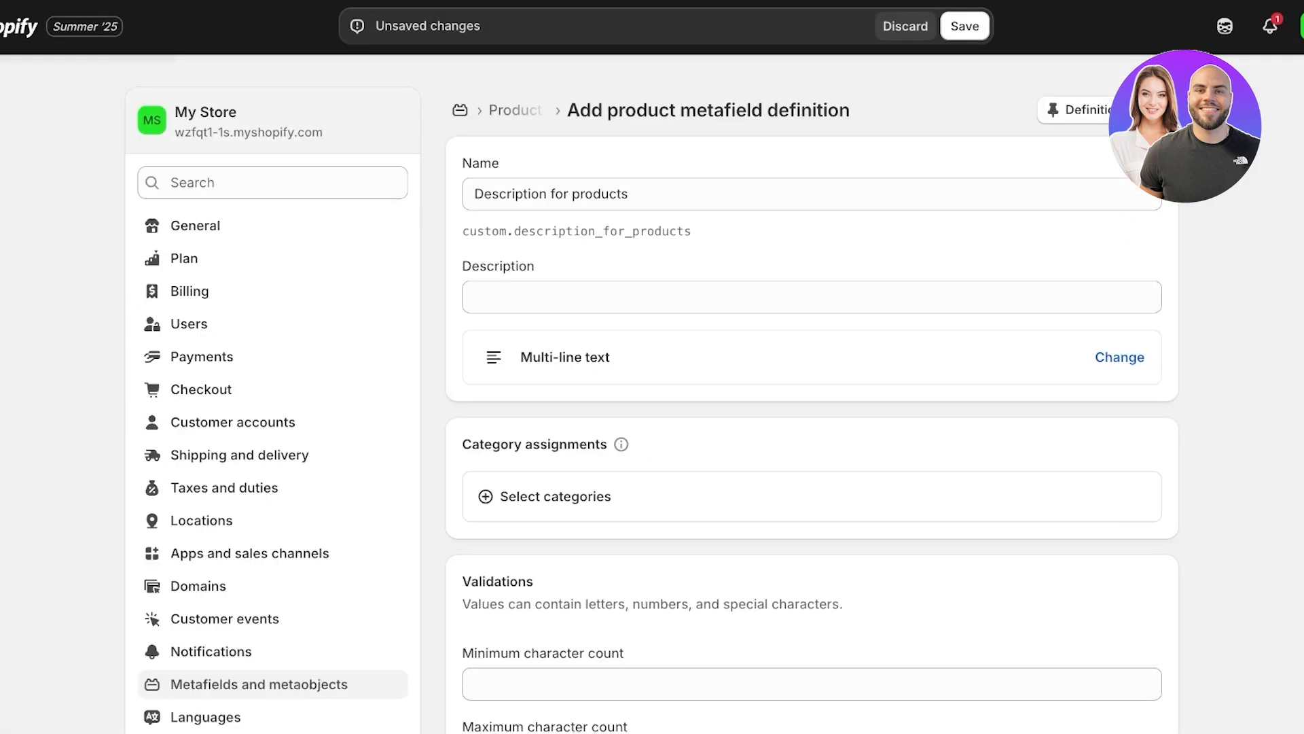
left_click(965, 25)
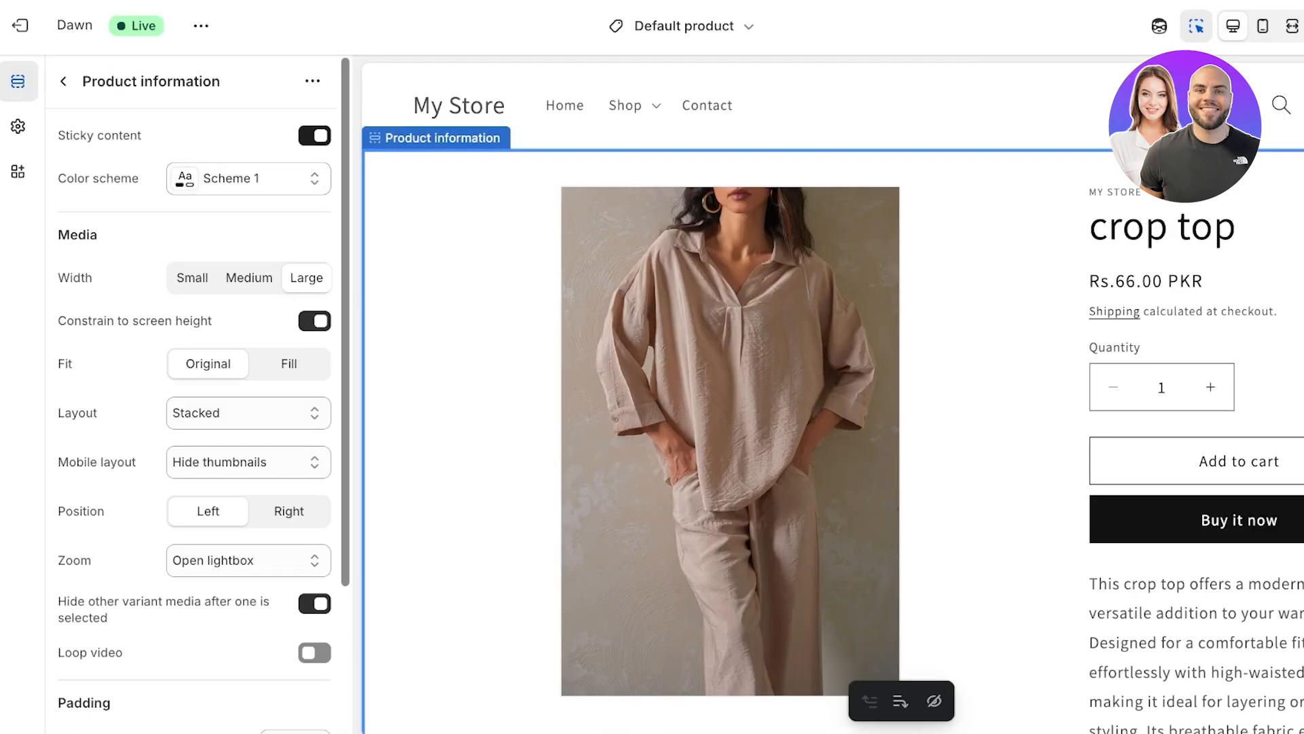
Step: Back in the Default product template, add a Collapsible row below Share in Product information again
left_click(63, 79)
scroll(832, 398, "down", 6)
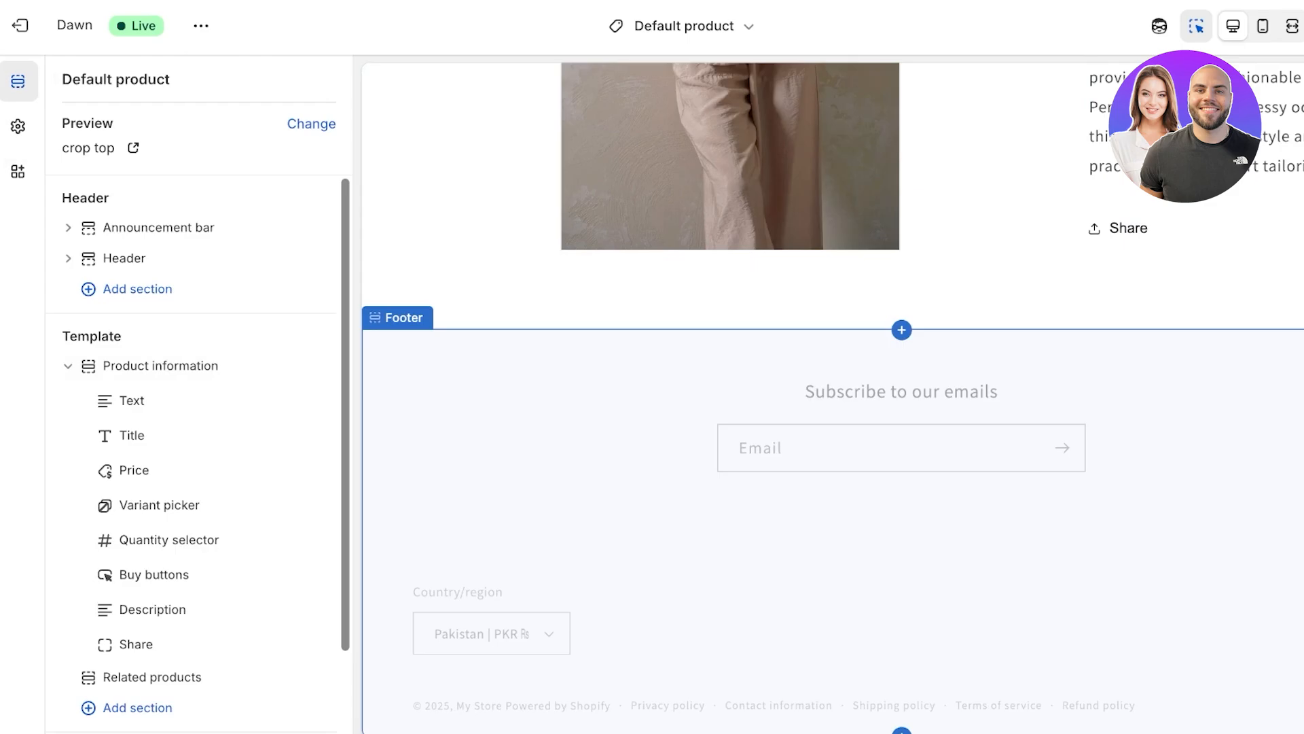
scroll(203, 470, "down", 2)
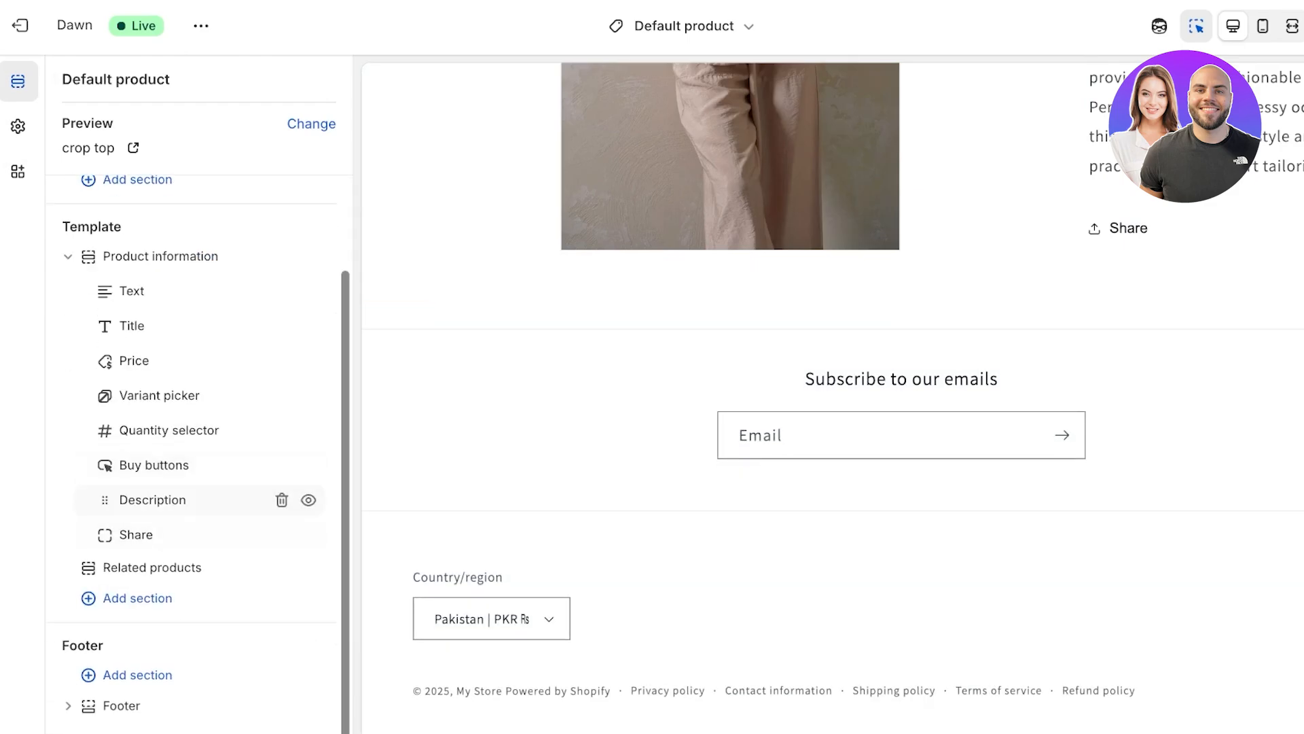
left_click(208, 551)
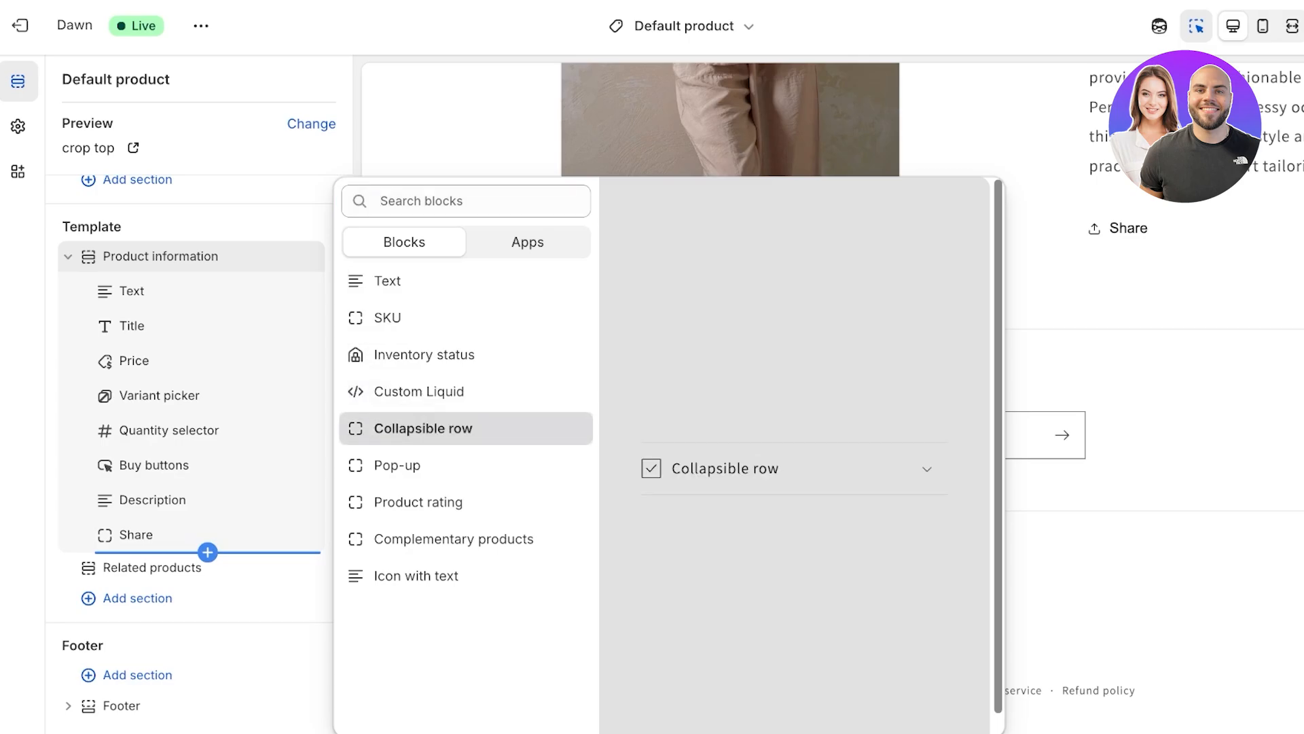
left_click(421, 428)
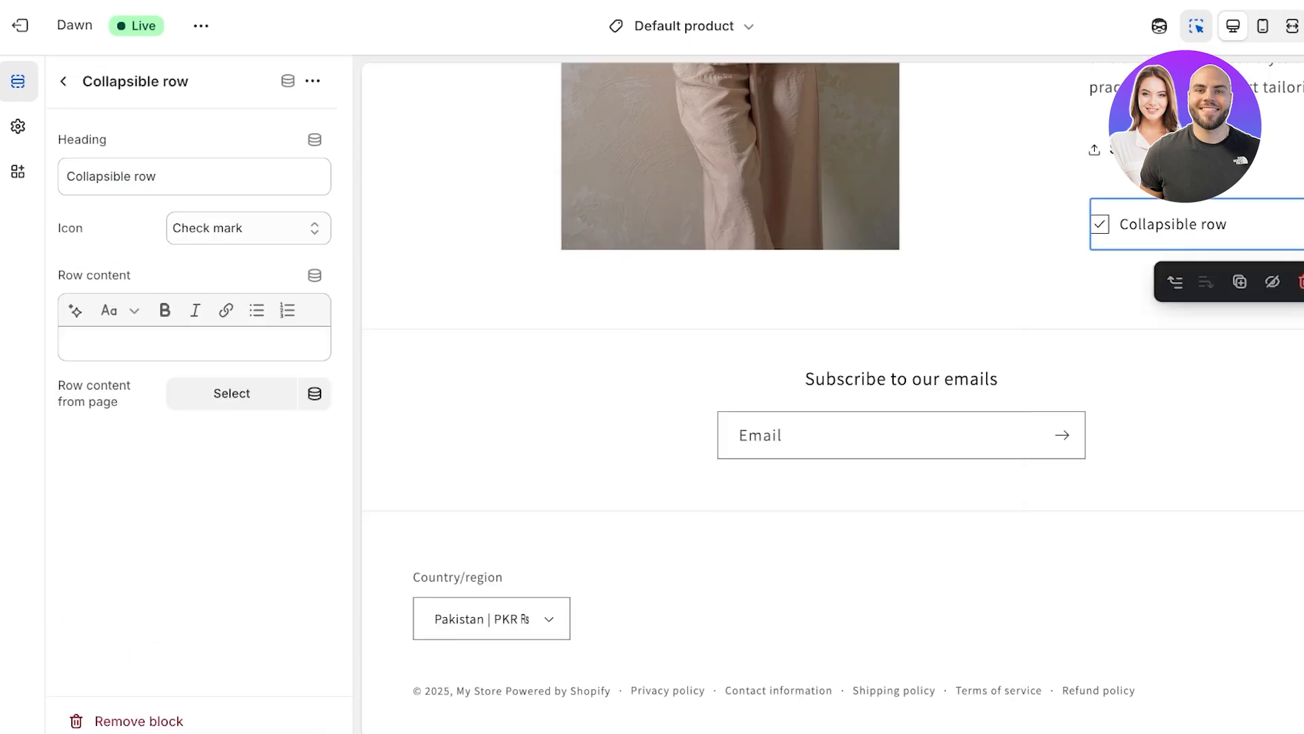
Step: Try adding a product metafield from the collapsible row's dynamic sources, then stay on the page
left_click(288, 80)
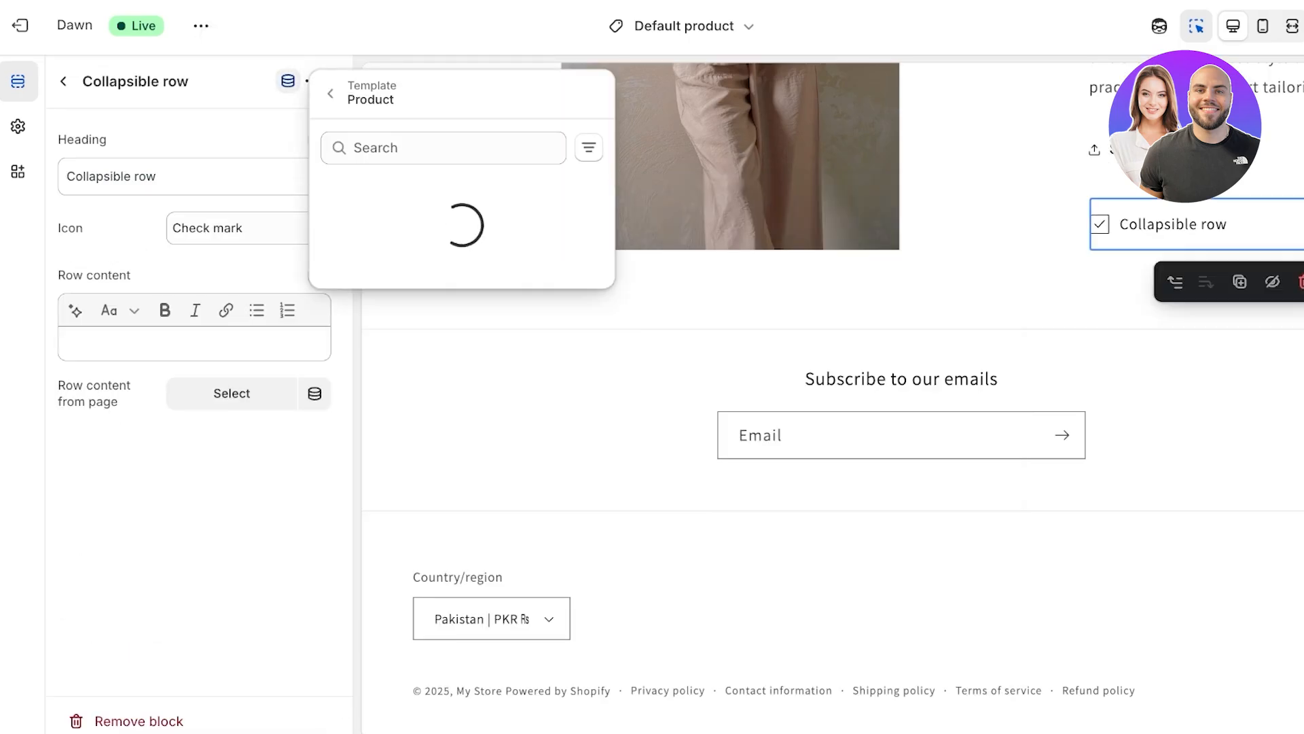
left_click(462, 234)
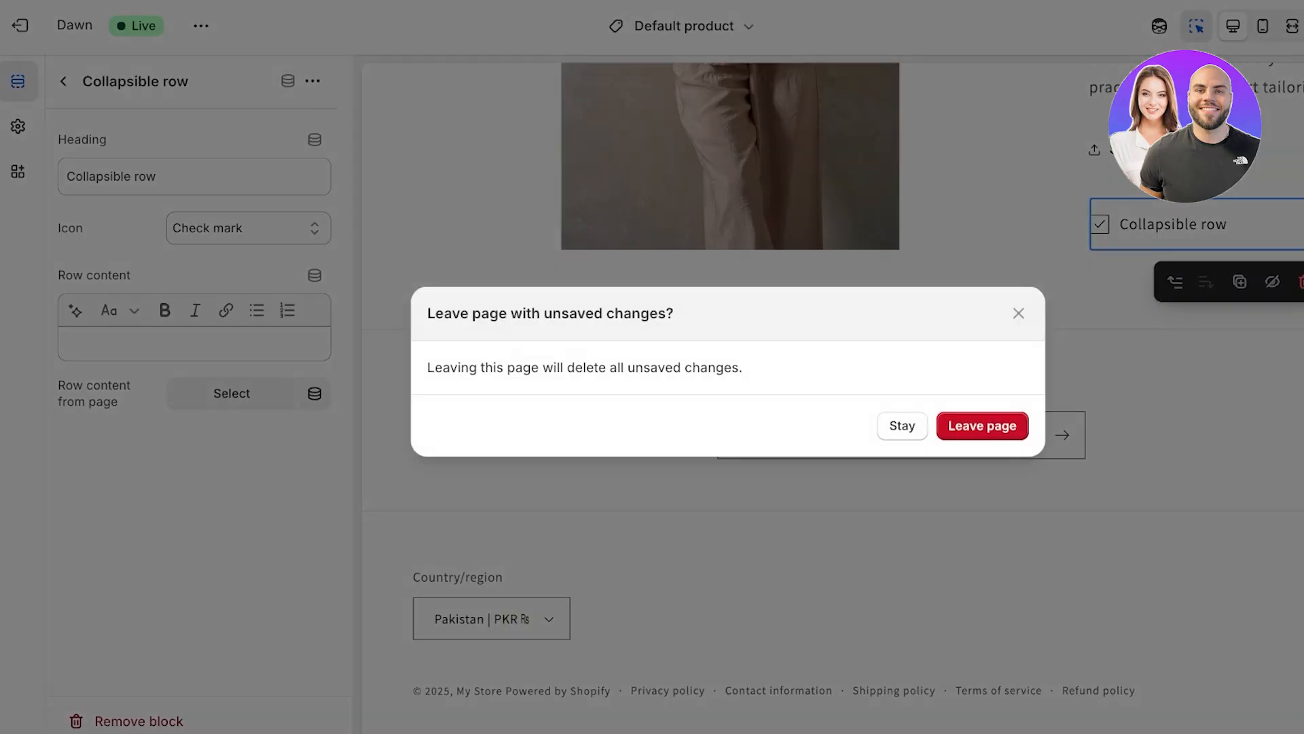
left_click(902, 426)
Step: Check the row's page content choices and connect Row content to the Content field of Row content from page
left_click(194, 343)
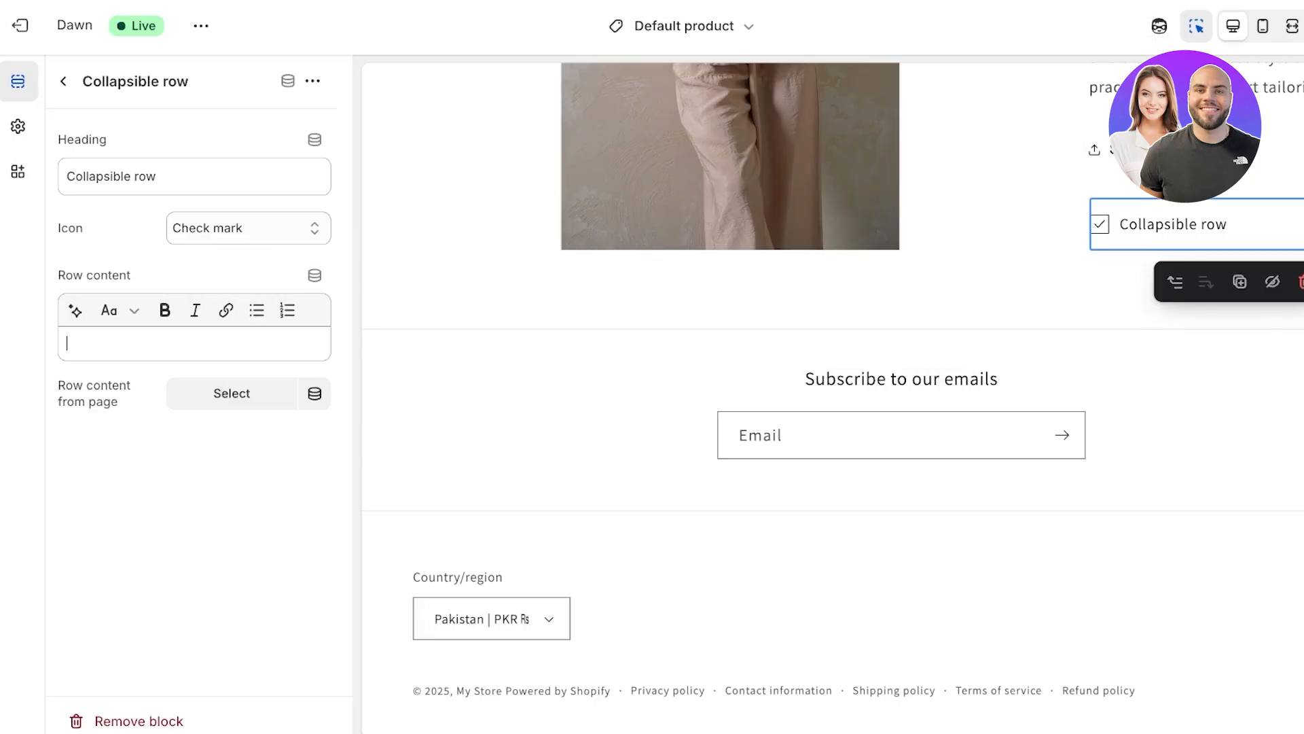
left_click(231, 393)
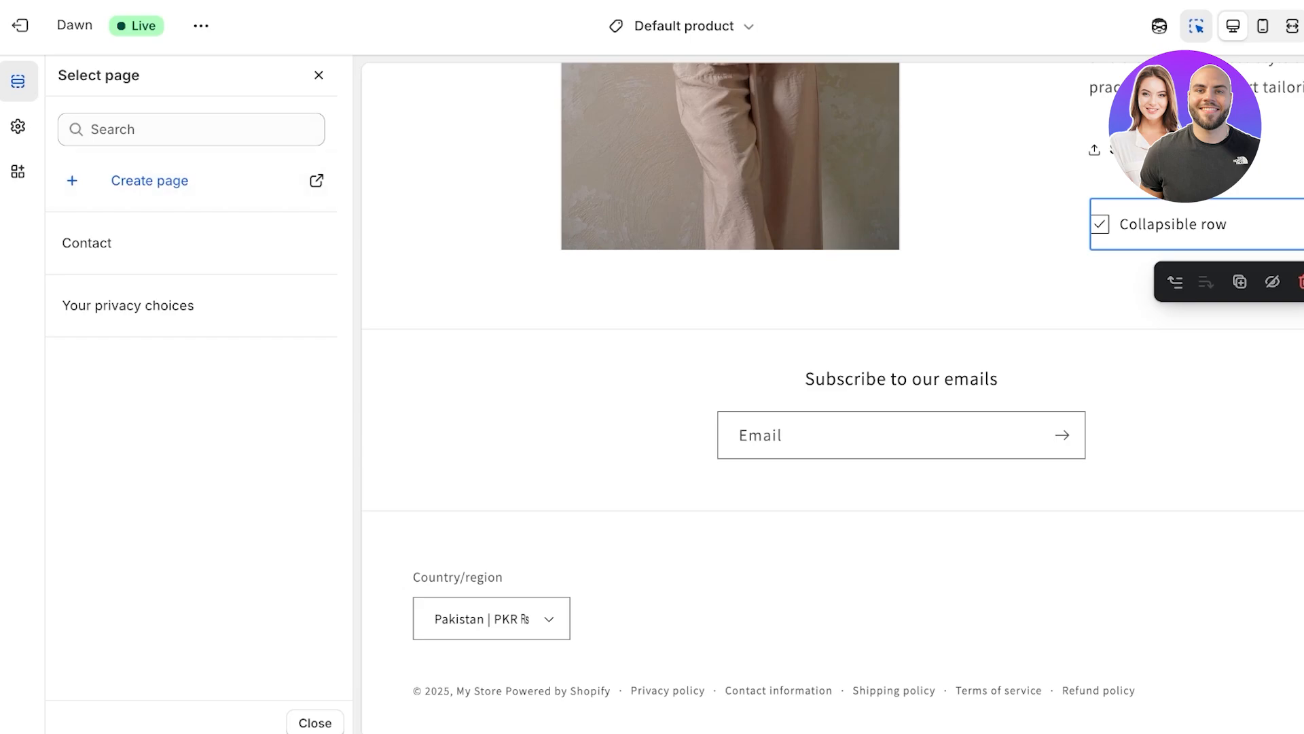
left_click(319, 75)
left_click(314, 394)
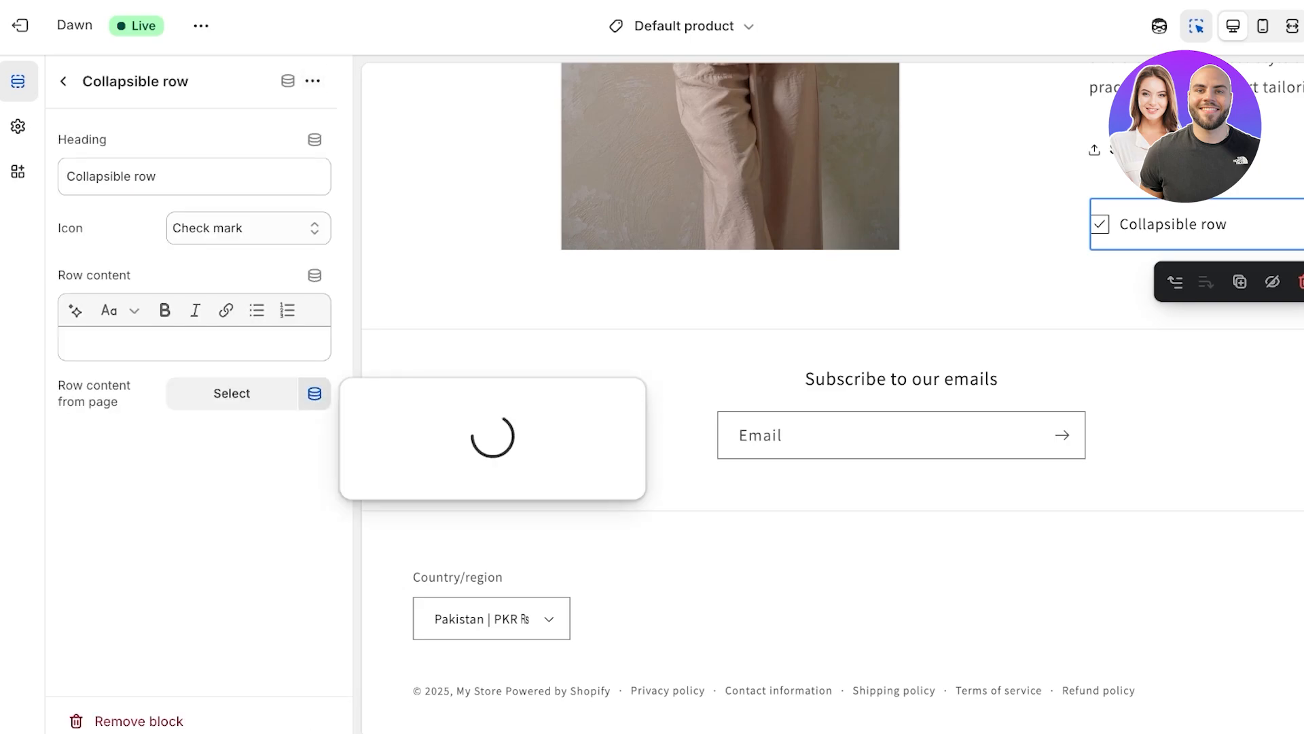
left_click(195, 343)
left_click(315, 275)
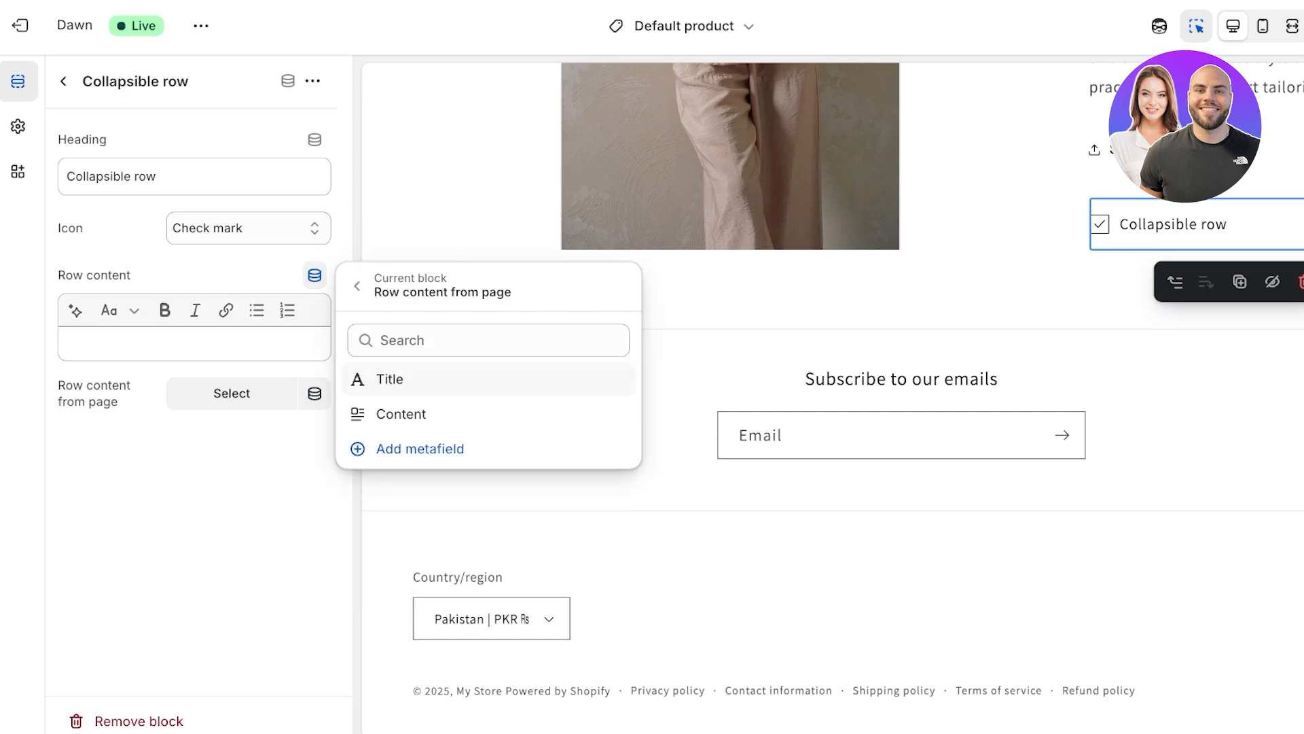
left_click(400, 414)
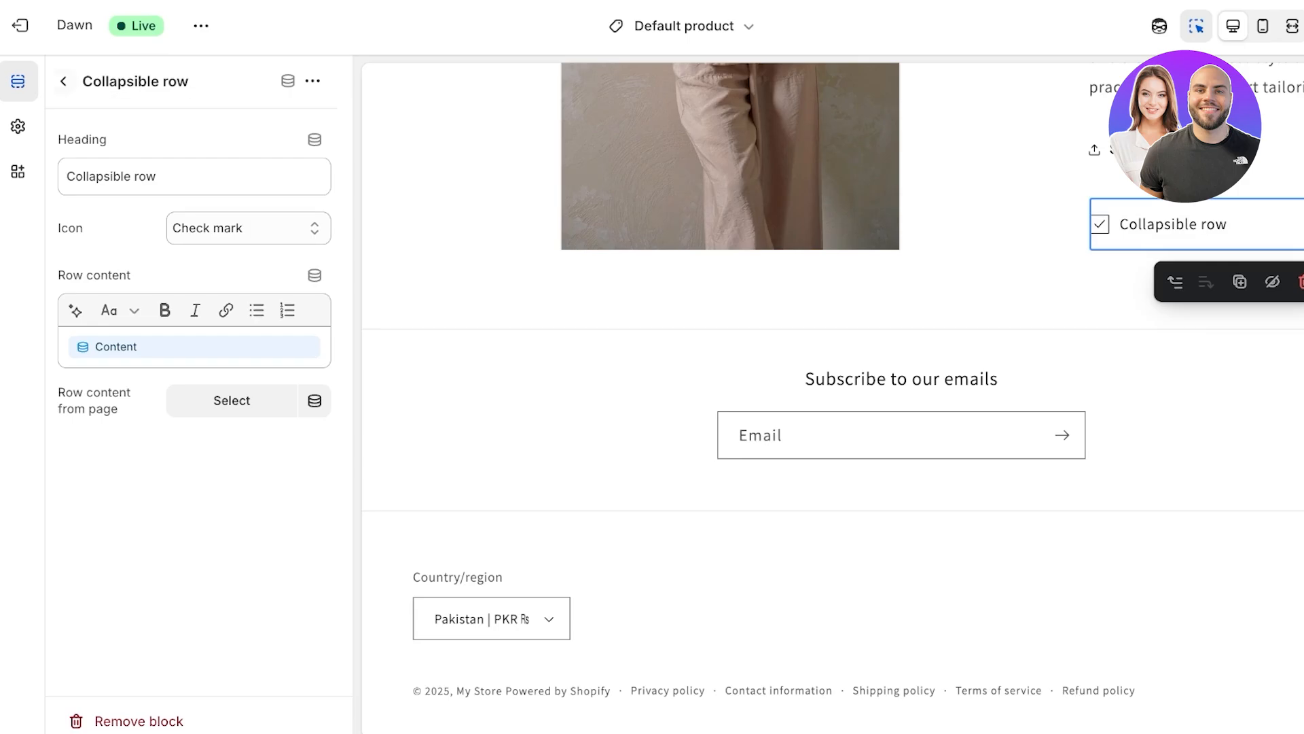
Step: Exit the theme editor and discard the unsaved collapsible row
left_click(63, 80)
left_click(21, 25)
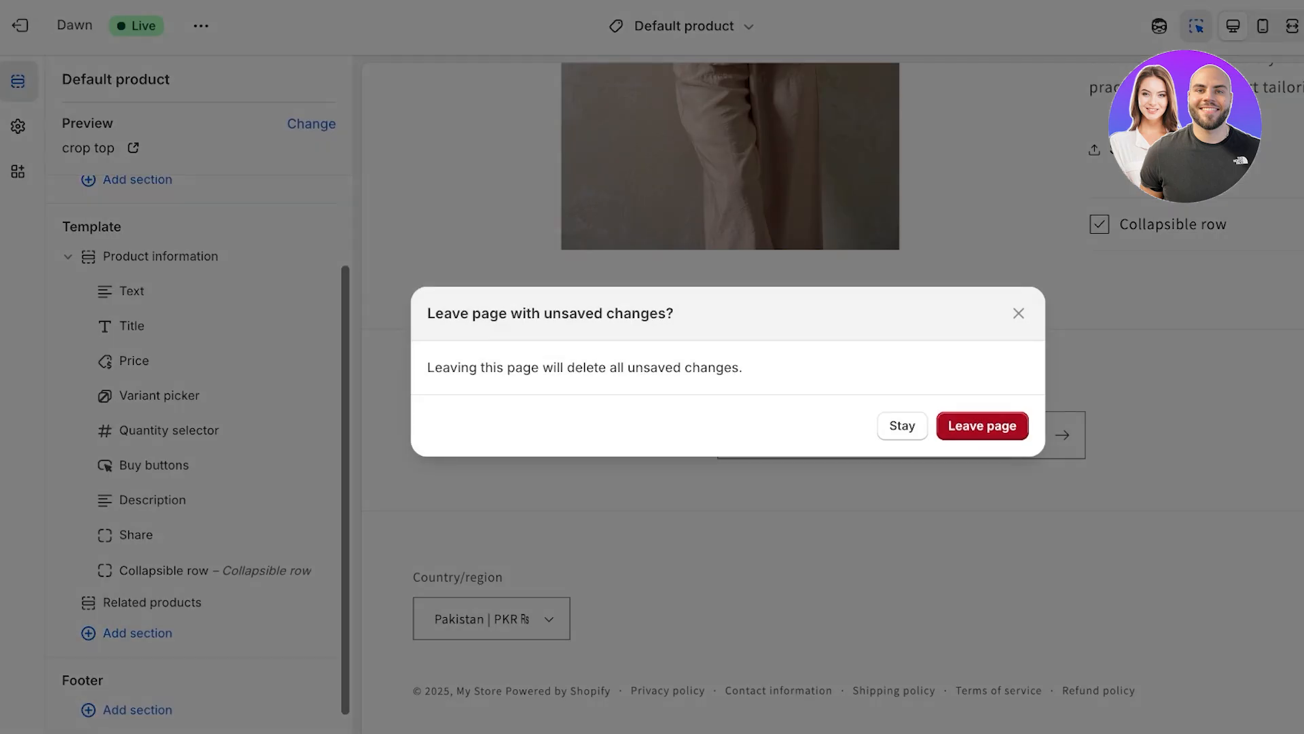
left_click(983, 425)
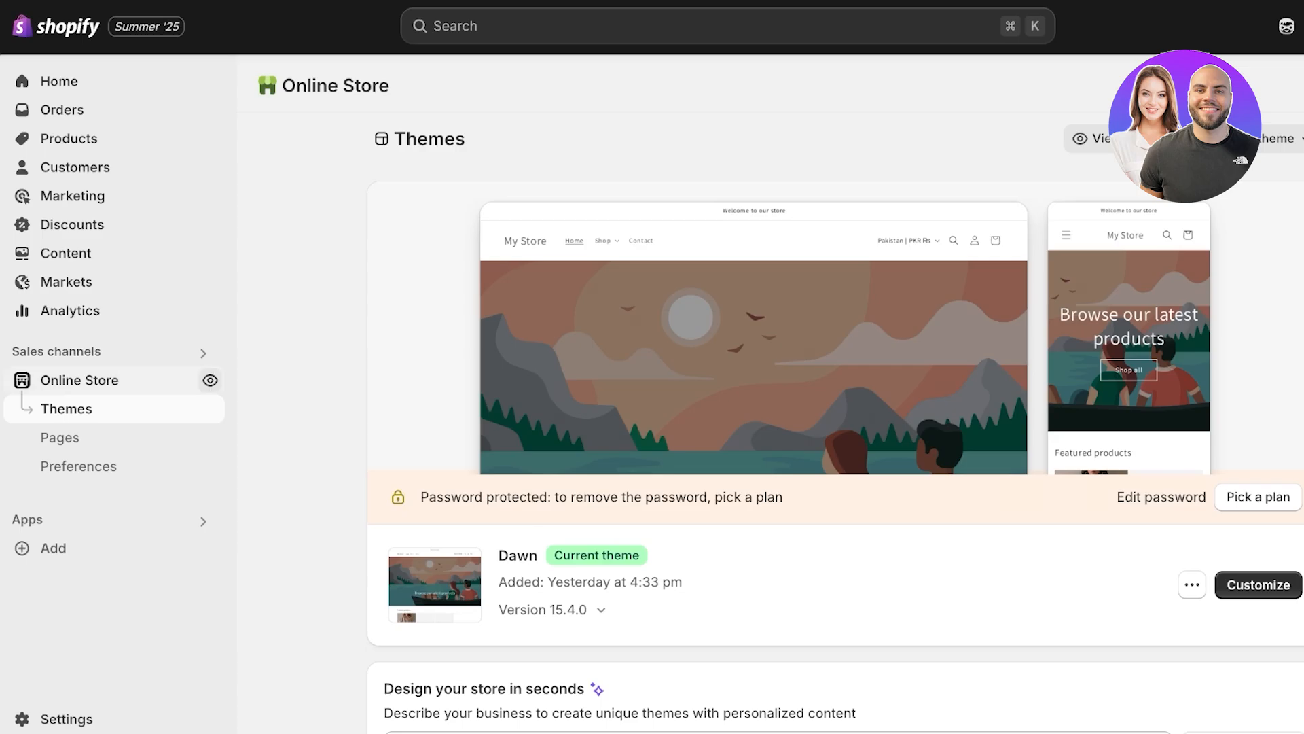
Step: Open the Dawn theme in the theme editor and switch to the Default product template
scroll(836, 421, "down", 6)
scroll(835, 421, "up", 1)
left_click(1270, 159)
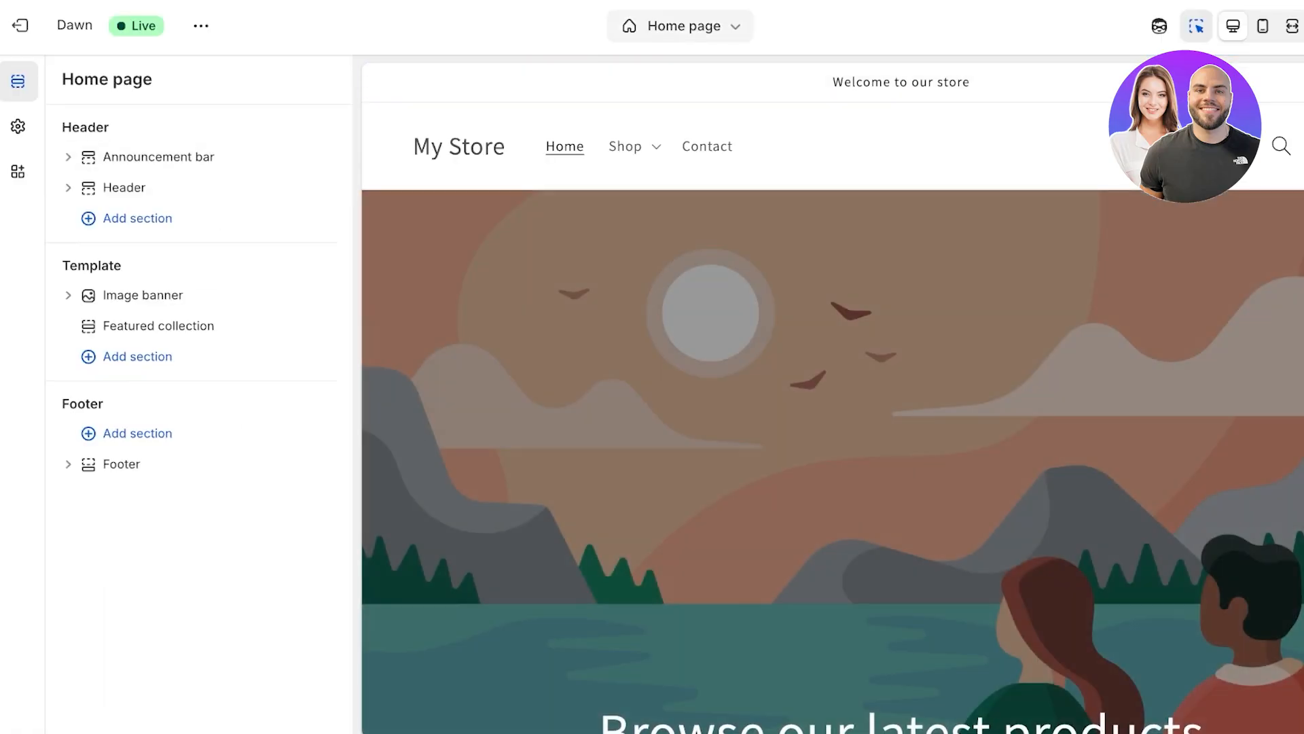
left_click(679, 26)
left_click(574, 144)
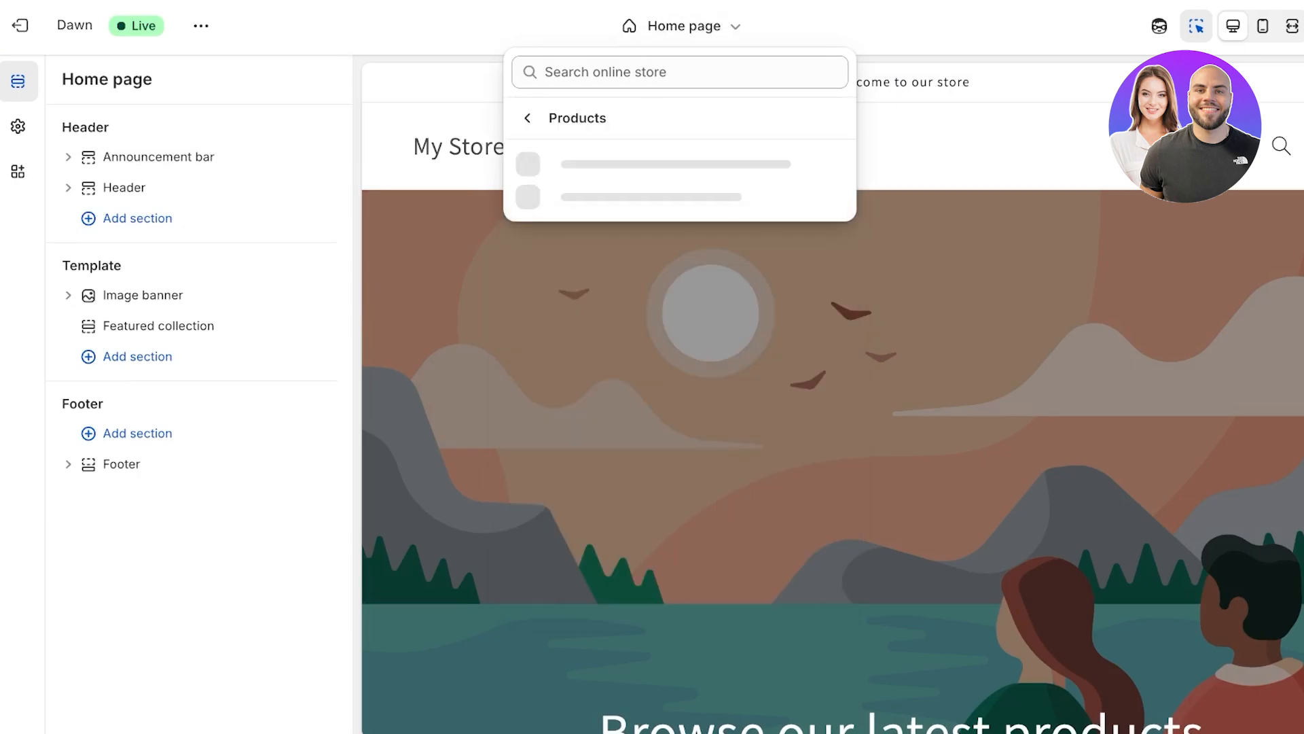
left_click(679, 174)
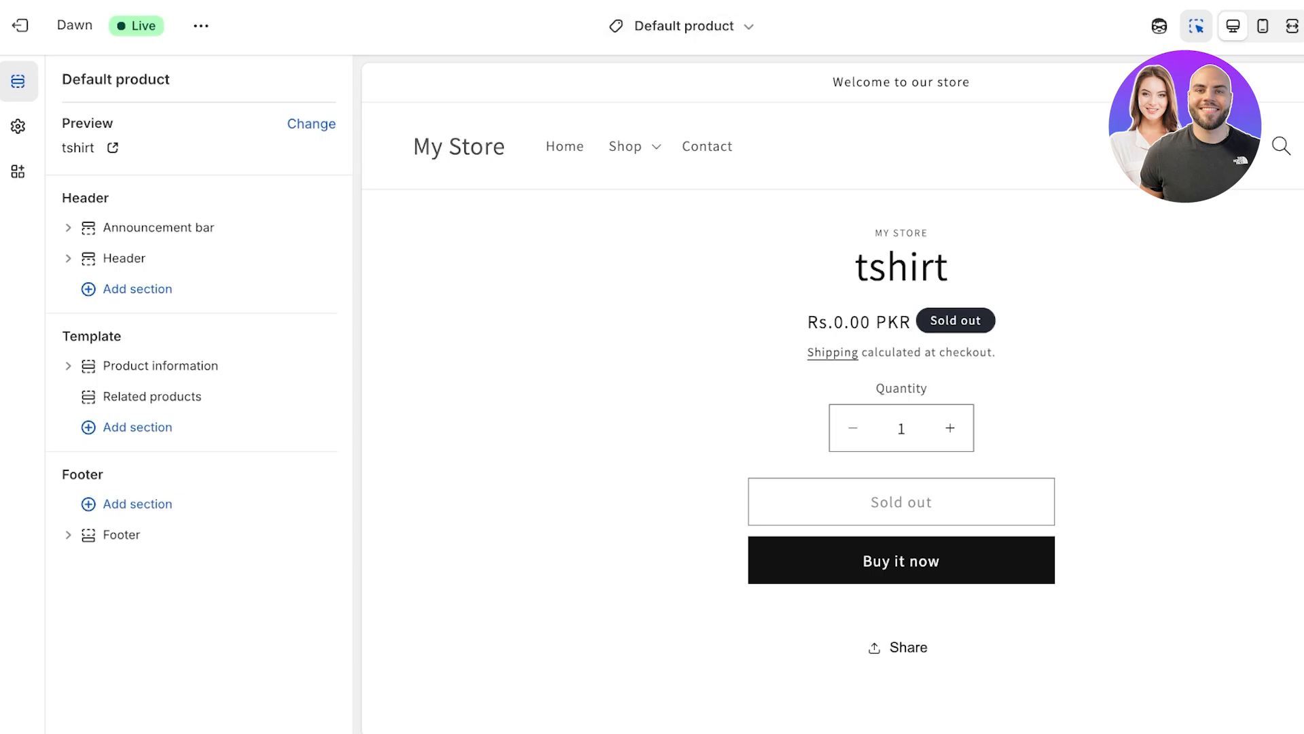
Step: Create a product template named Collapsible description based on Default product
left_click(679, 26)
left_click(574, 145)
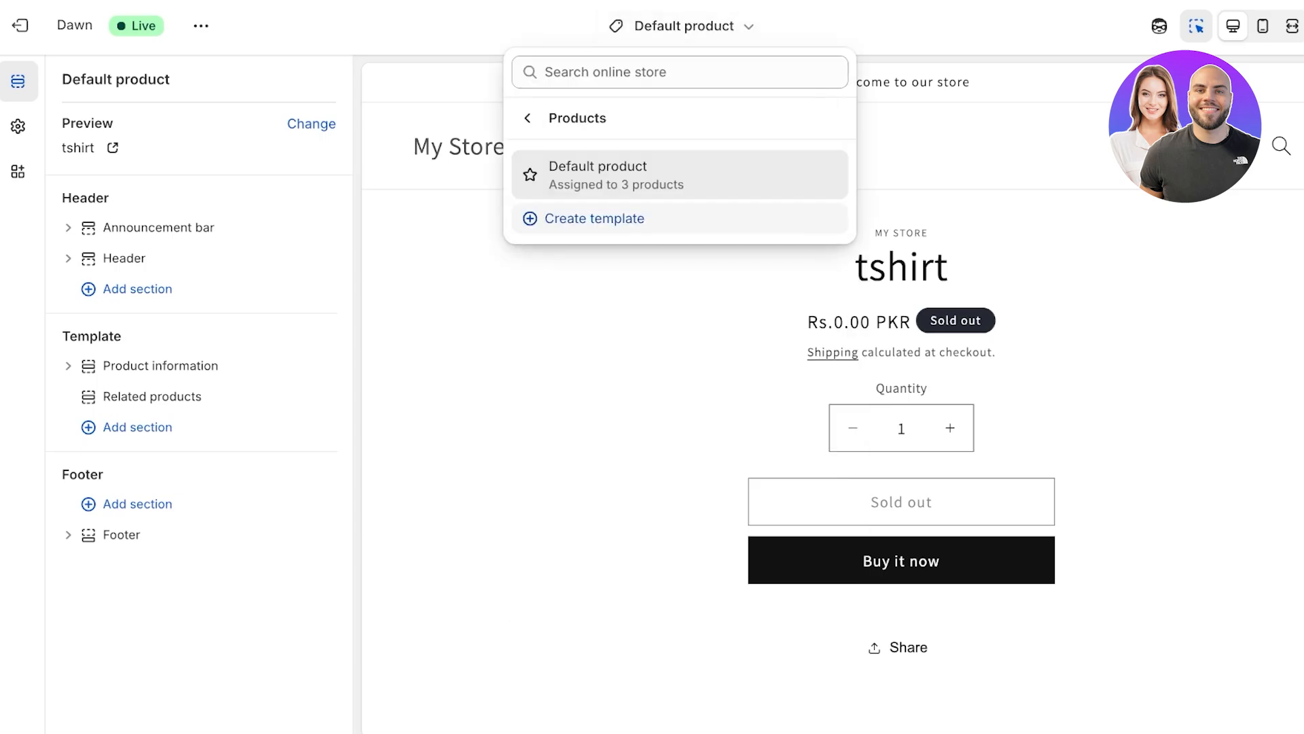
left_click(594, 218)
left_click(668, 363)
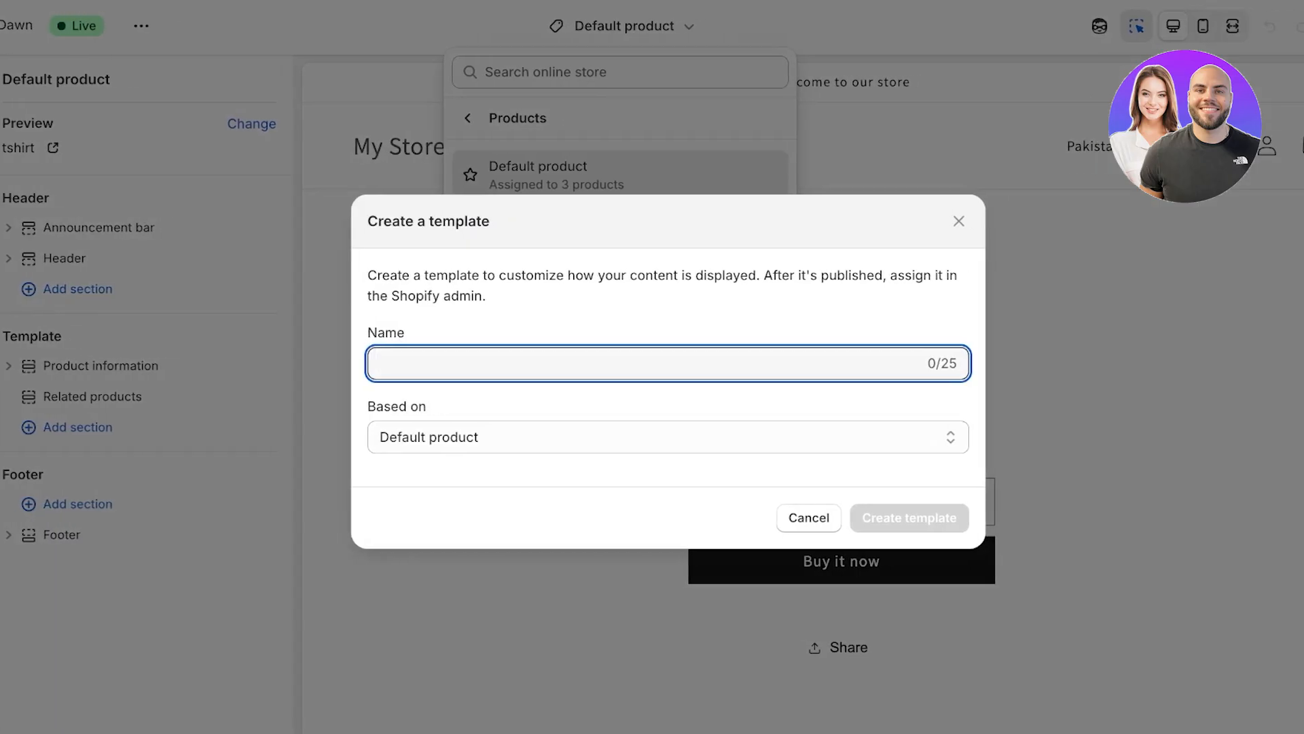
type("C")
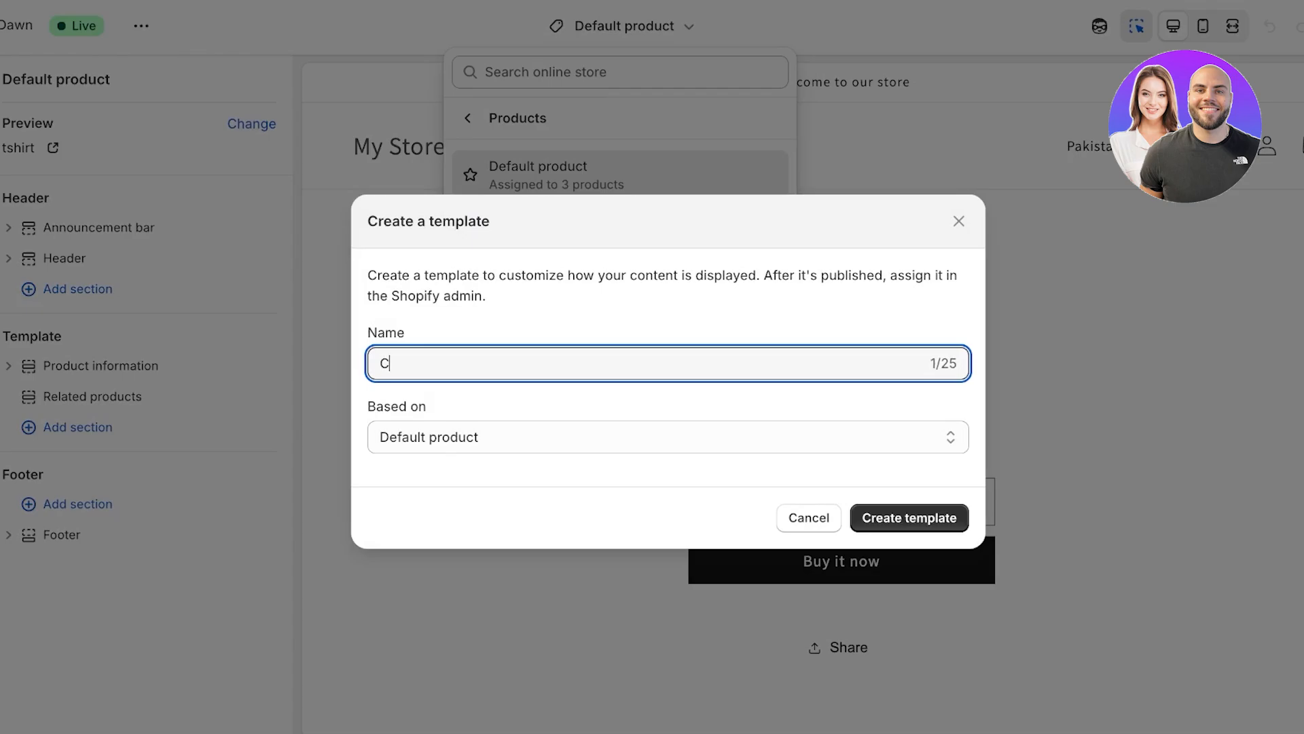
type("ollapsible desc")
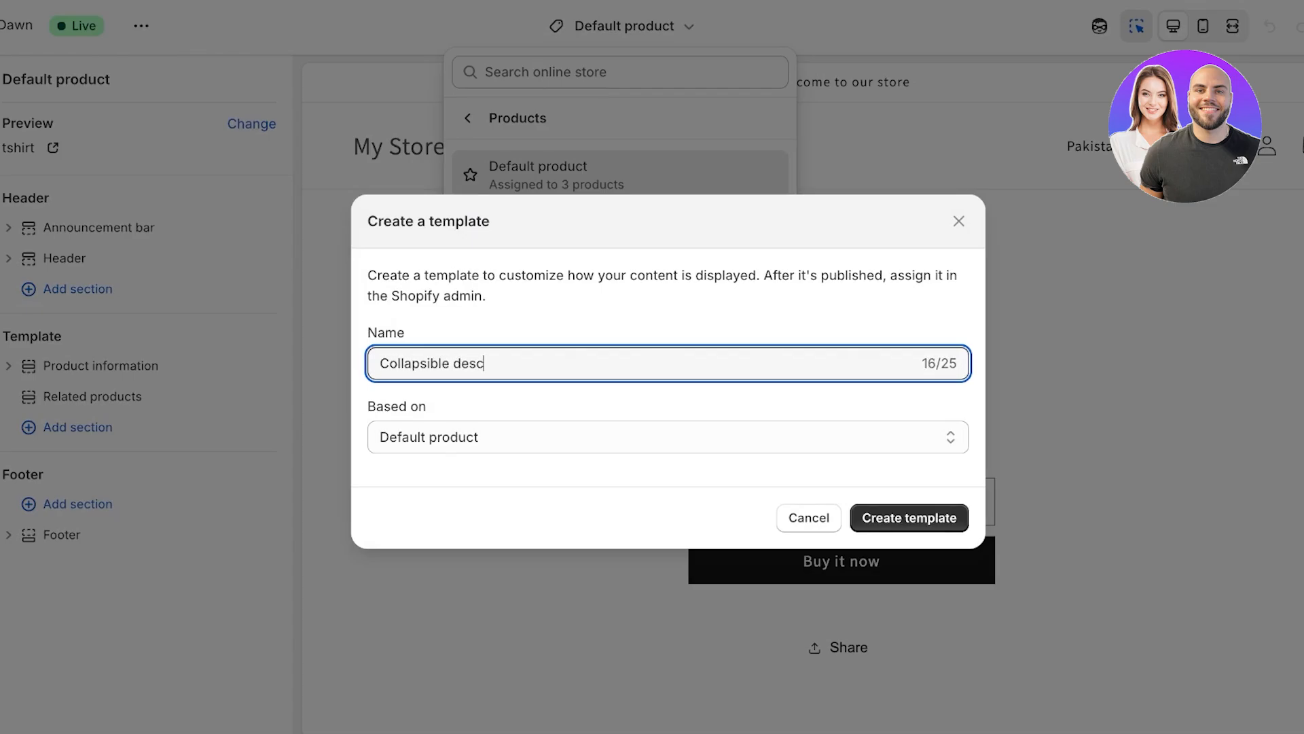
key("Tab")
left_click(910, 517)
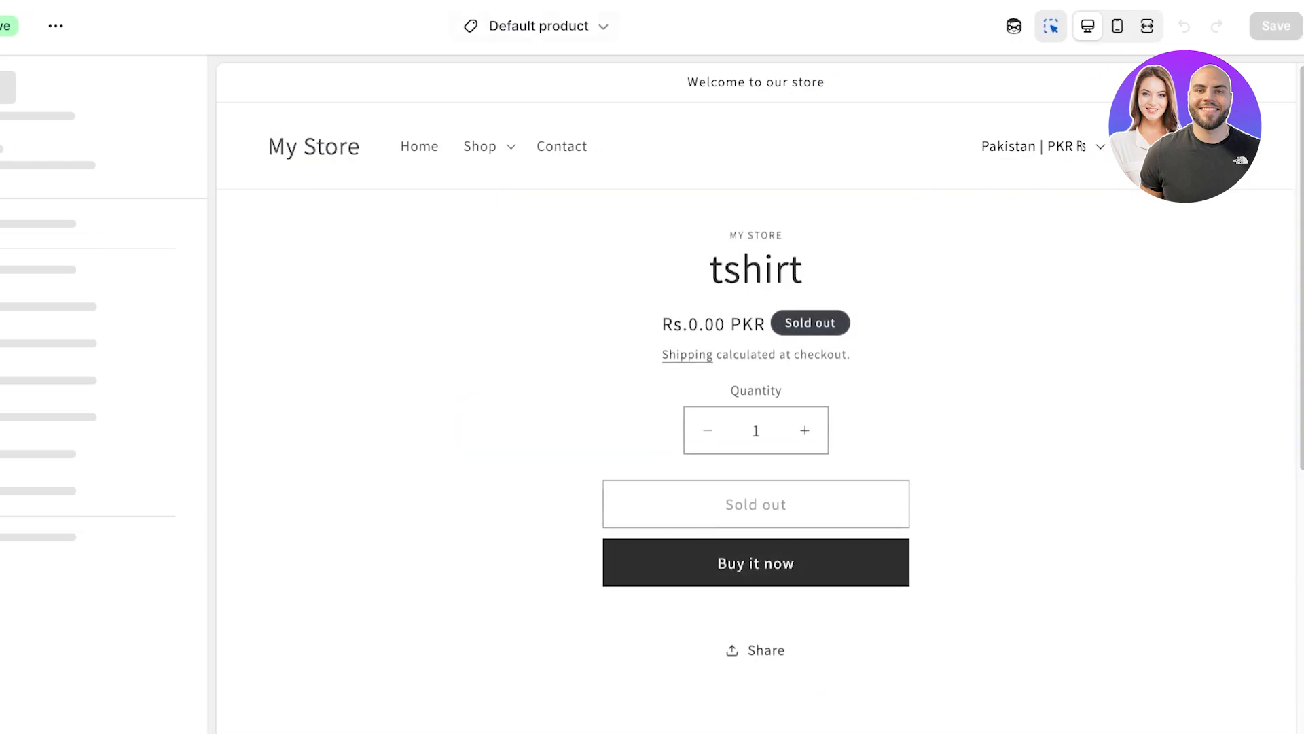
Step: Preview the template with the crop top product and remove the Description block from Product information
left_click(166, 144)
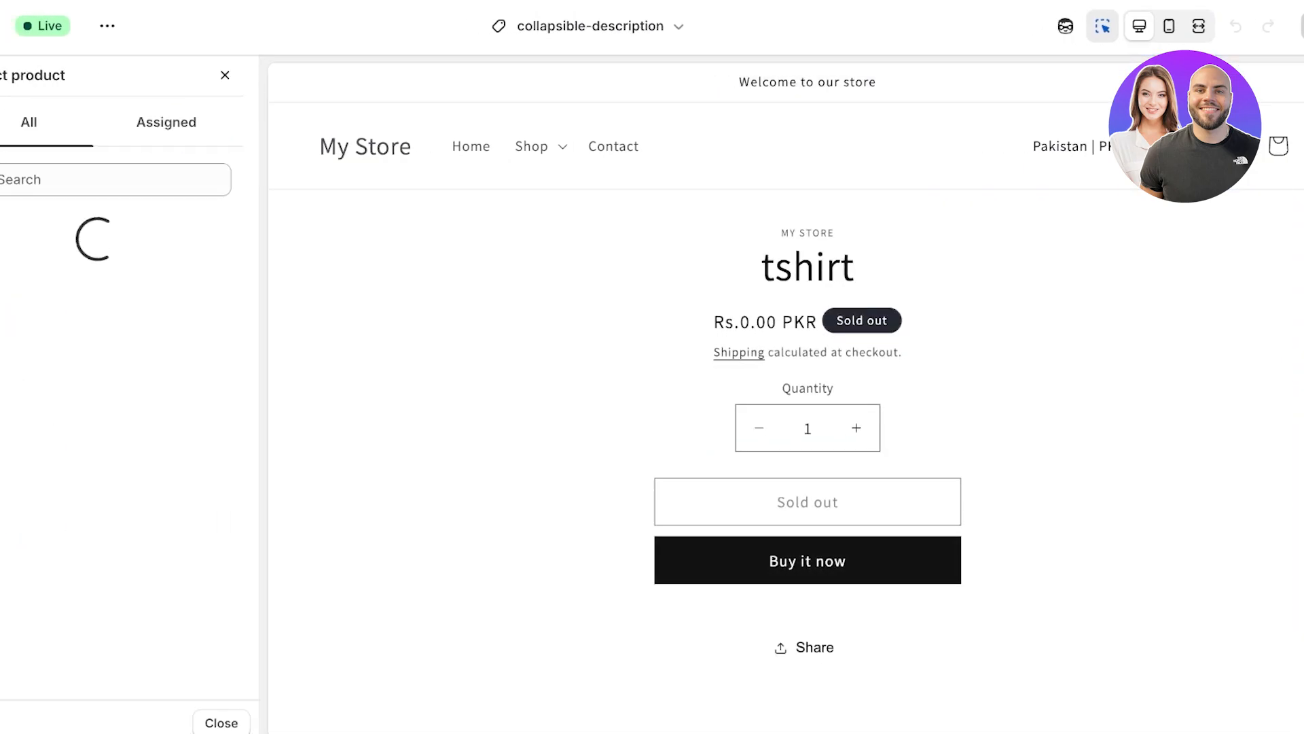
left_click(133, 226)
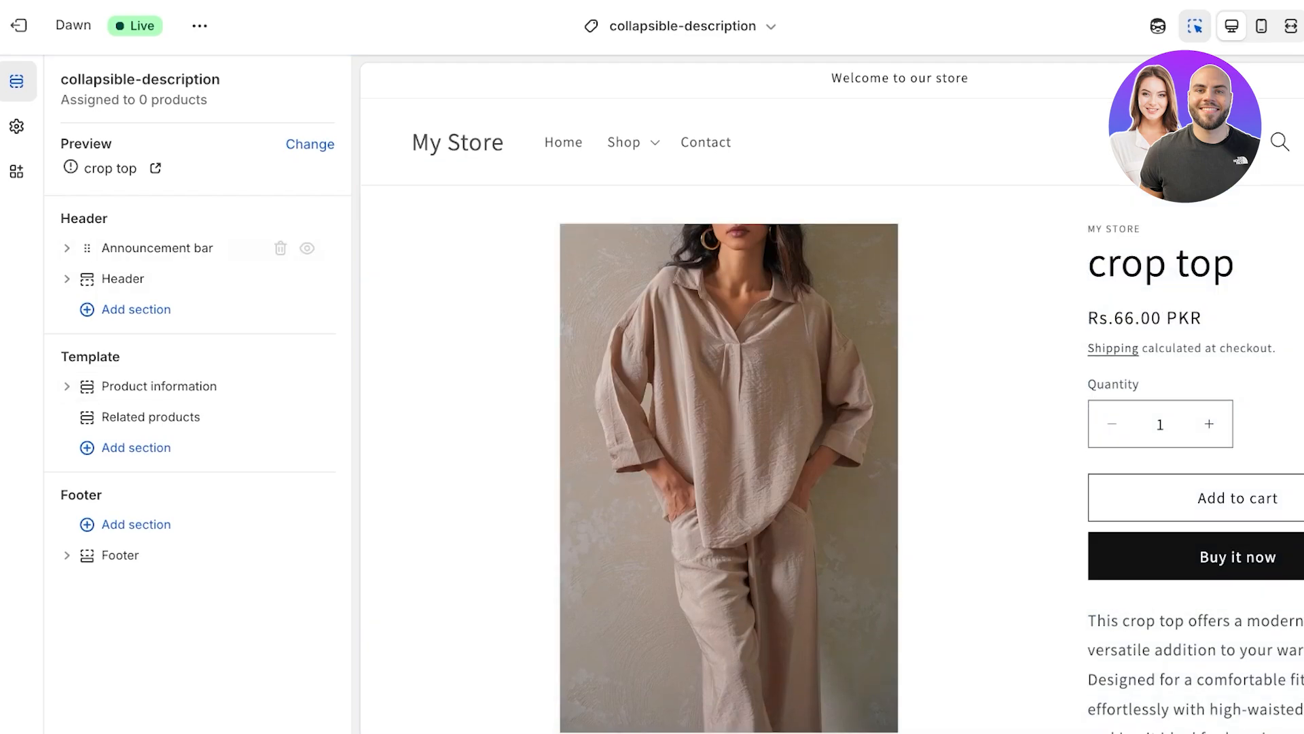
left_click(67, 386)
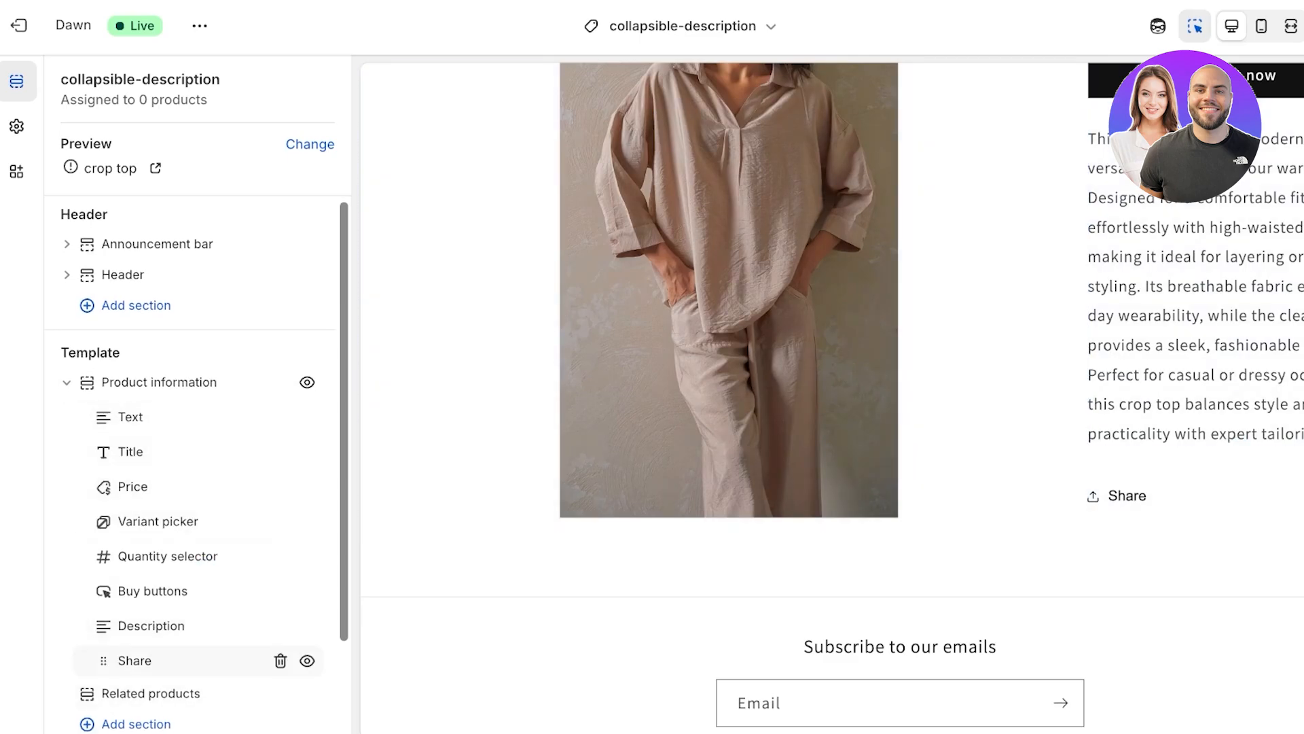
left_click(151, 625)
left_click(1301, 479)
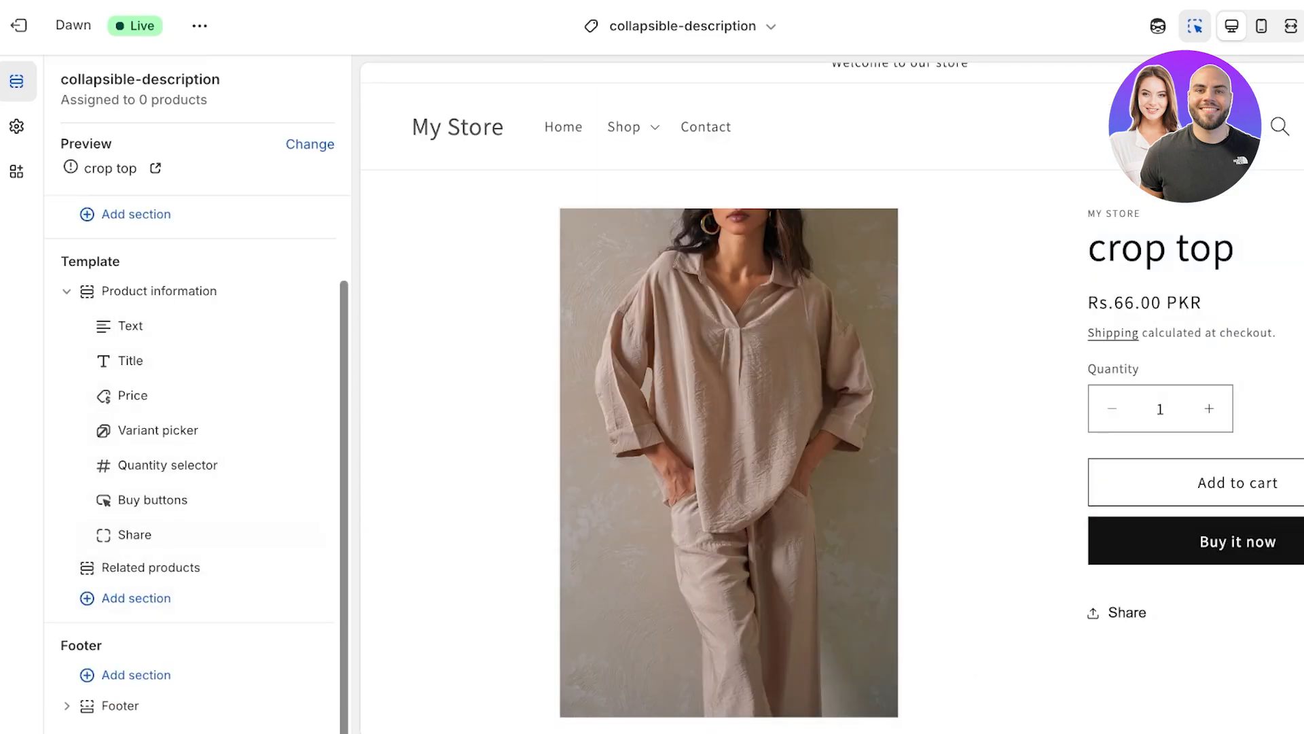
Step: Add a Collapsible row block below Share in Product information
mouse_move(206, 551)
key("Up")
key("Up")
key("Up")
key("Up")
key("Up")
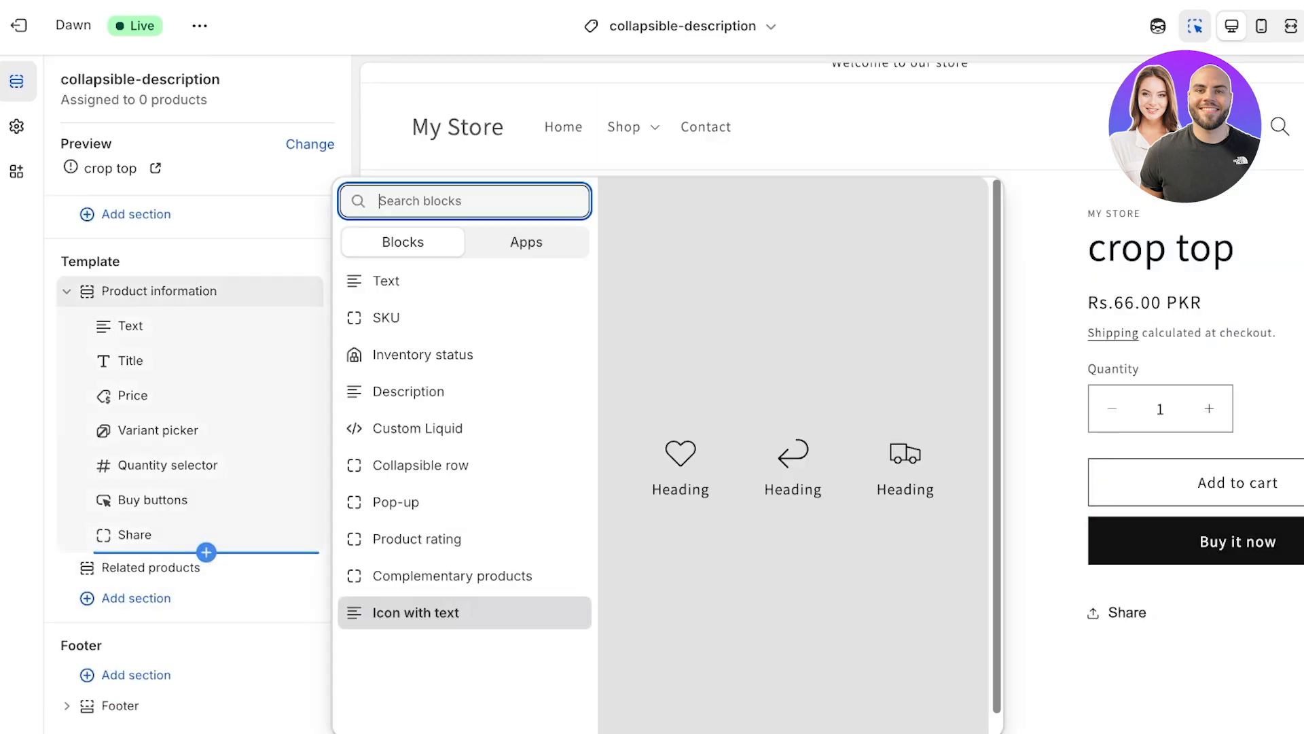
key("Return")
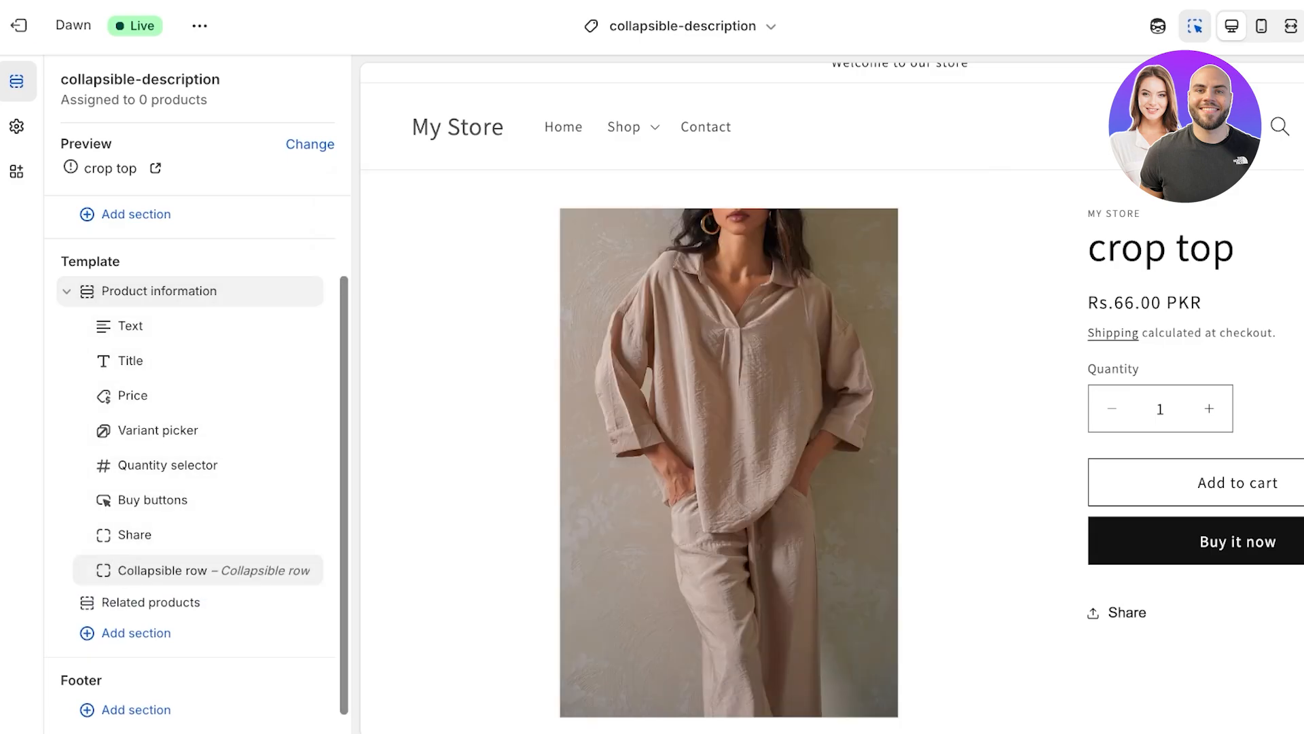
Step: Set the new collapsible row's heading to Description
left_click(163, 569)
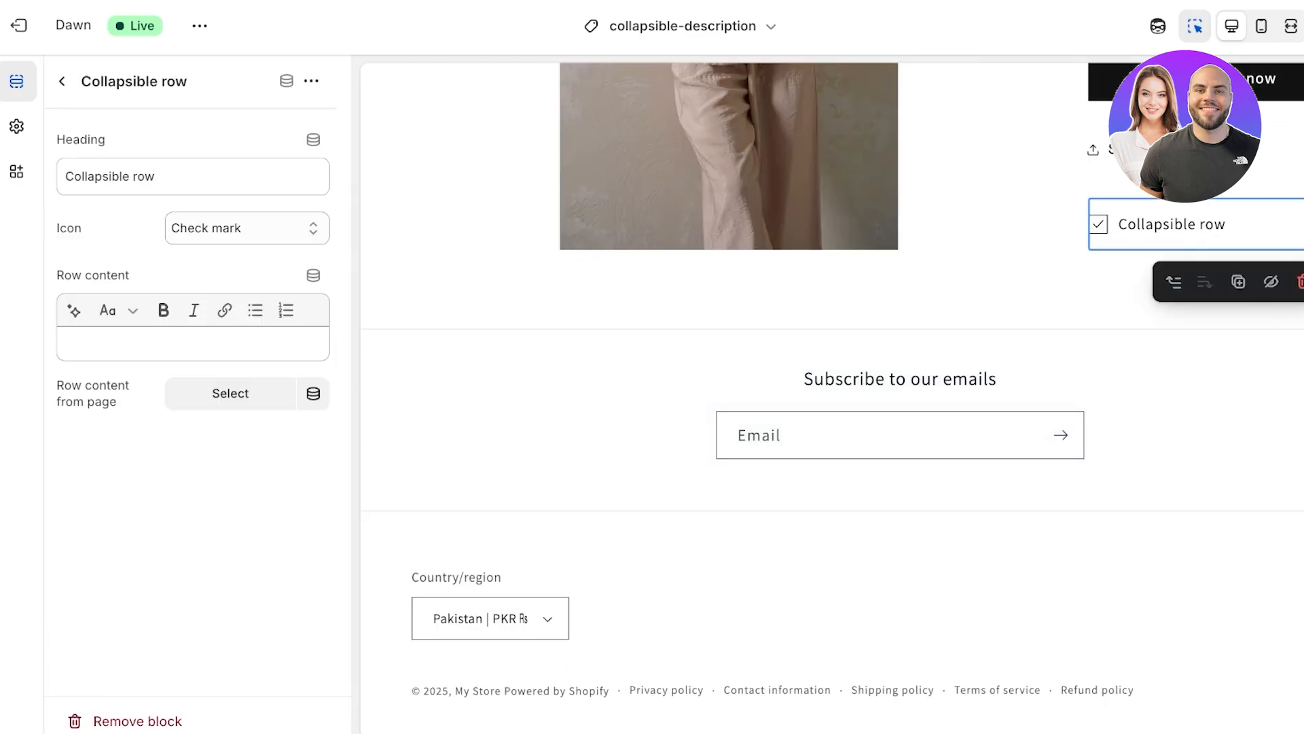
left_click(164, 177)
key("ctrl+a")
key("BackSpace")
type("Product")
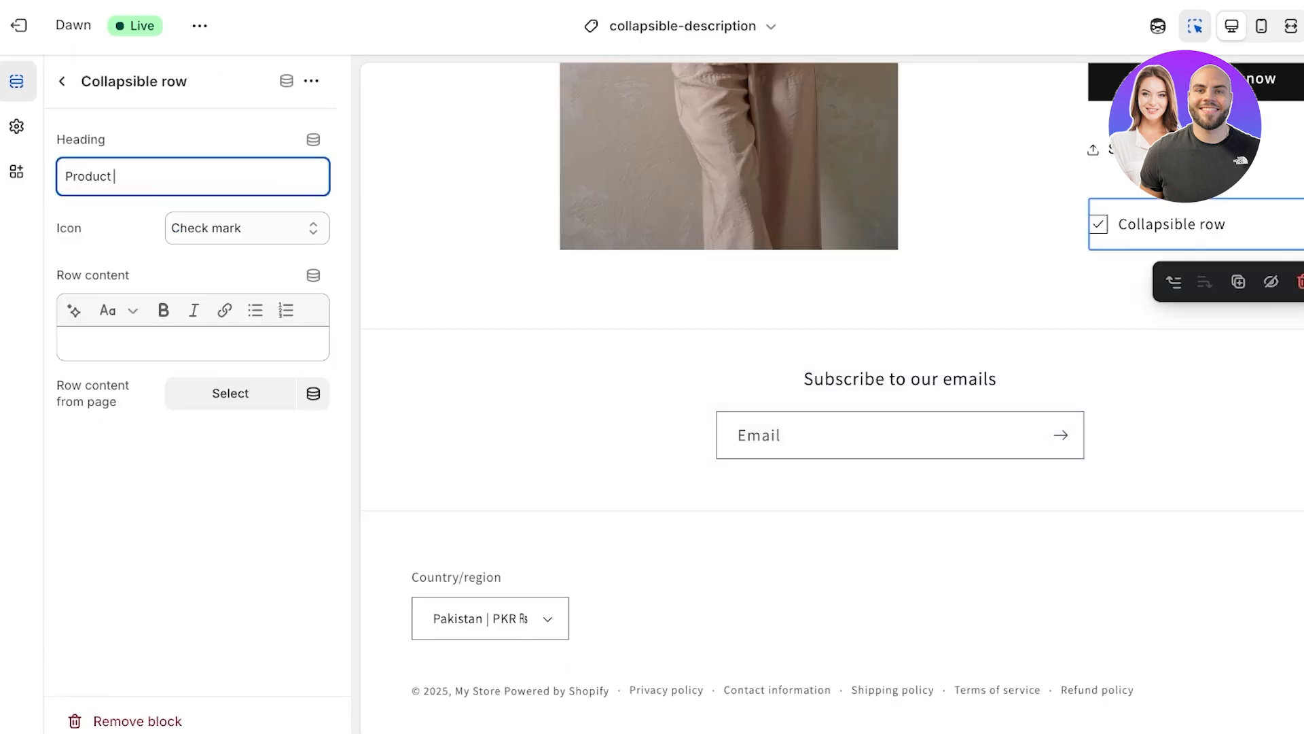
key("BackSpace")
key("BackSpace")
key("BackSpace")
key("BackSpace")
key("BackSpace")
key("BackSpace")
key("BackSpace")
type("Description")
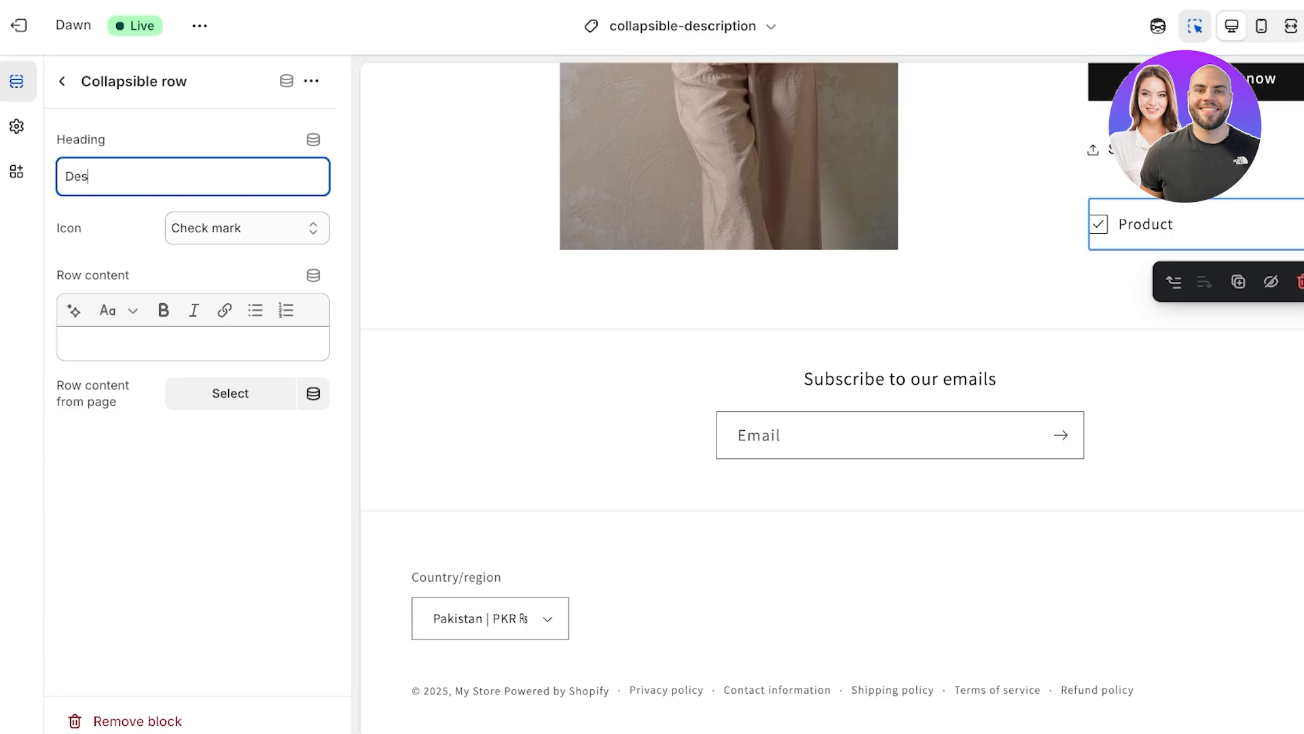
Step: Generate the collapsible row's content with AI from the prompt "croptop"
left_click(193, 343)
left_click(74, 310)
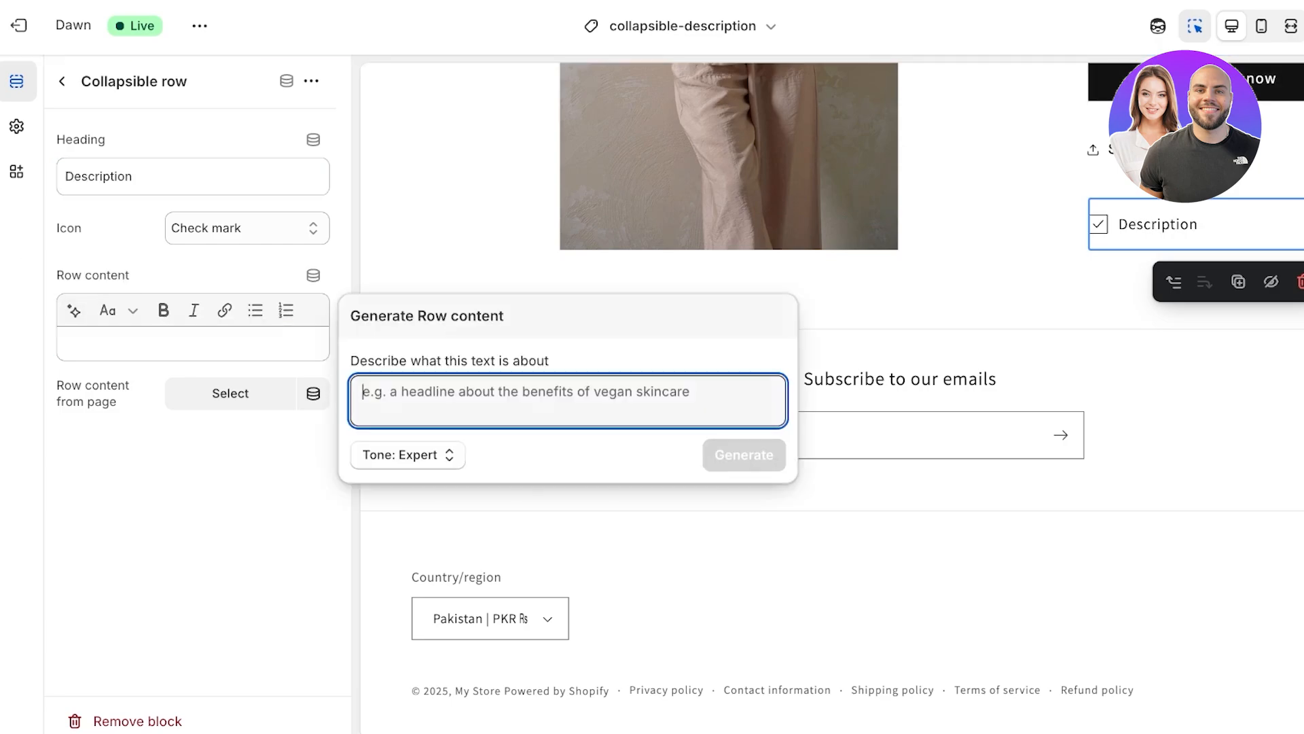
type("croptop")
key("Return")
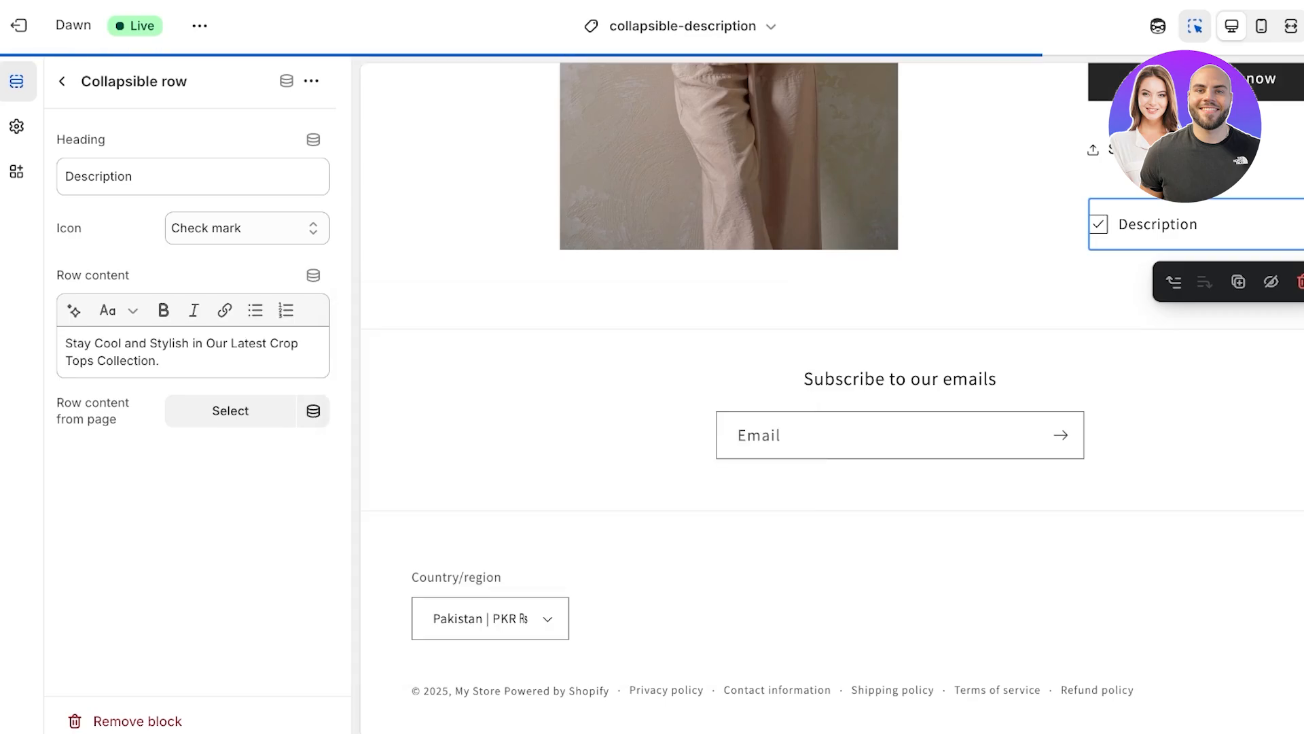
Step: Move the Description collapsible row between Buy buttons and Share, and save the template
left_click(62, 81)
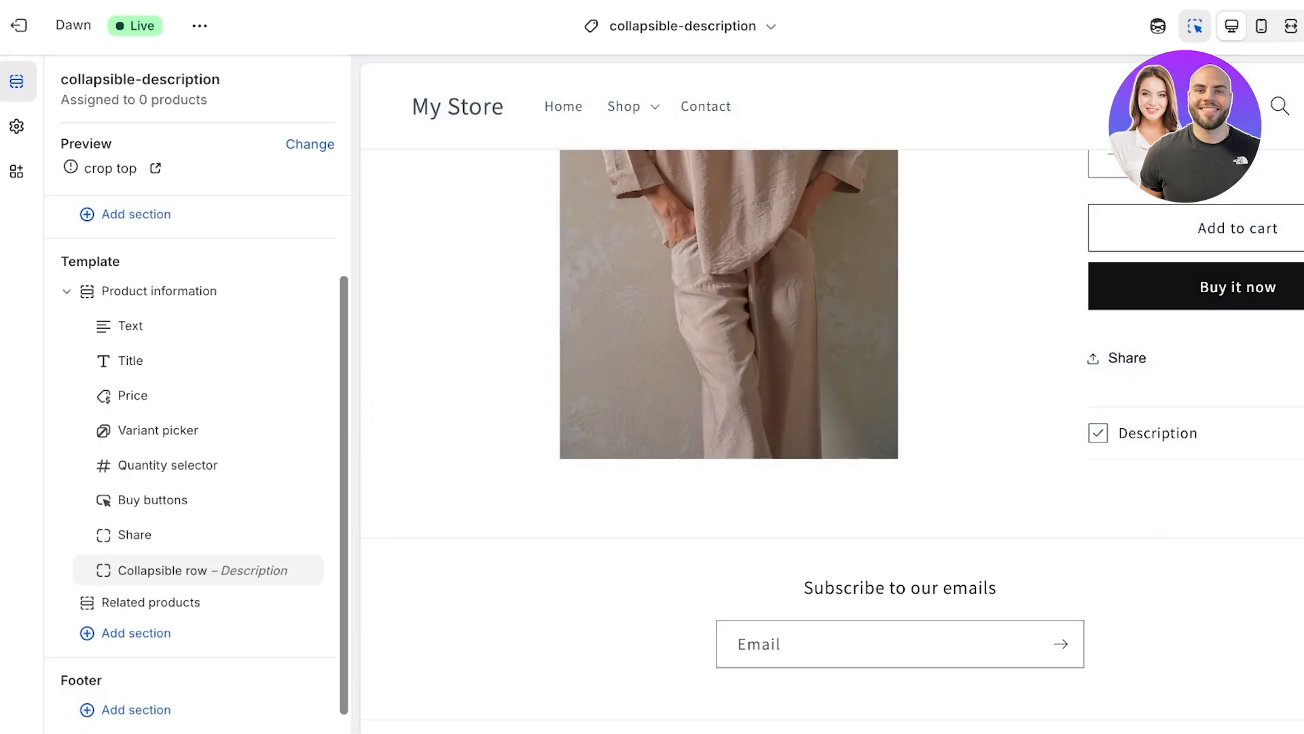
left_click_drag(104, 570, 126, 394)
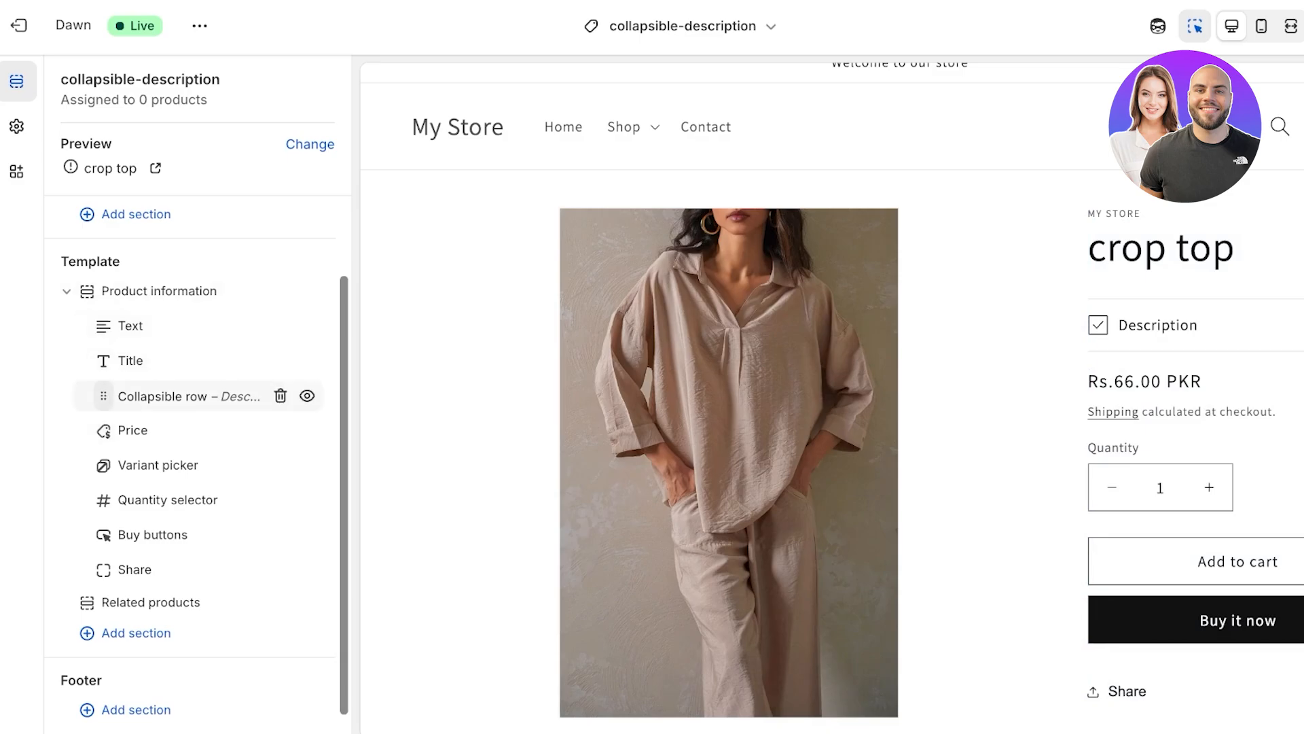
left_click_drag(122, 396, 129, 533)
left_click(1273, 26)
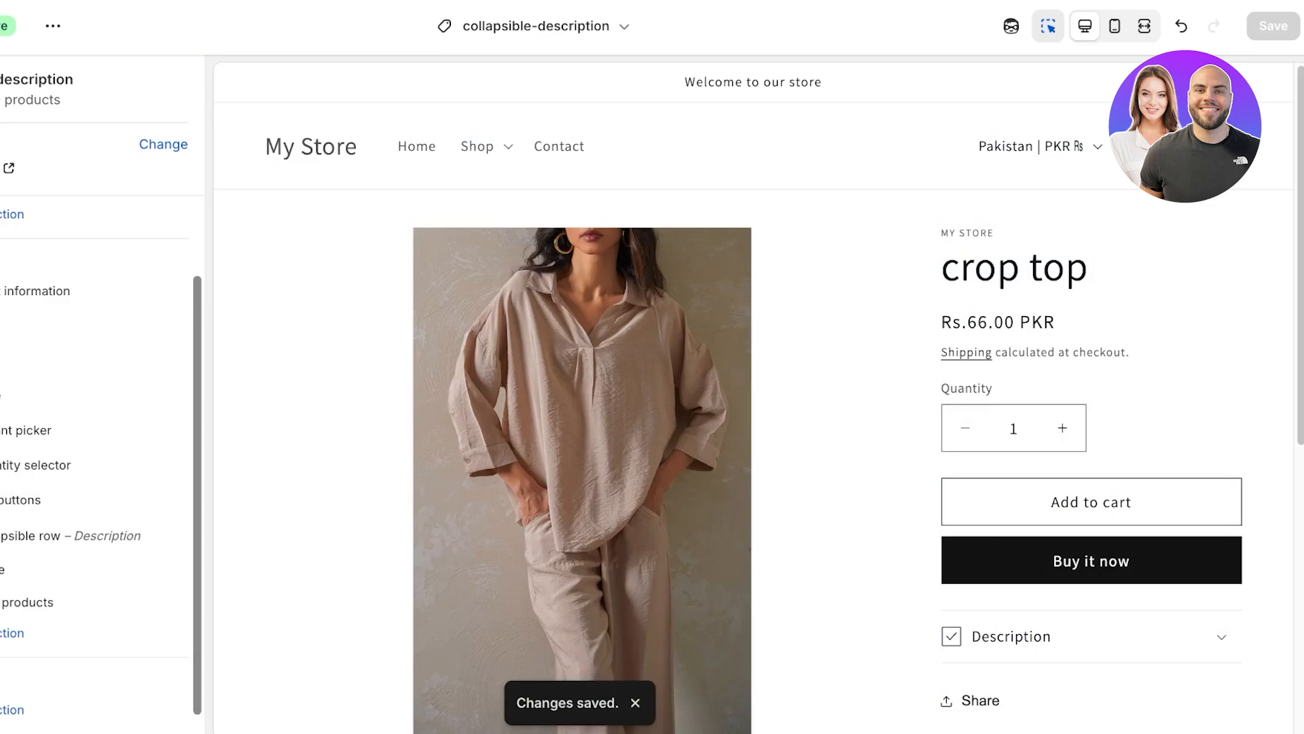
Step: Exit the theme editor, check the crop top product's Theme template choices, and return to the admin Home page
left_click(0, 26)
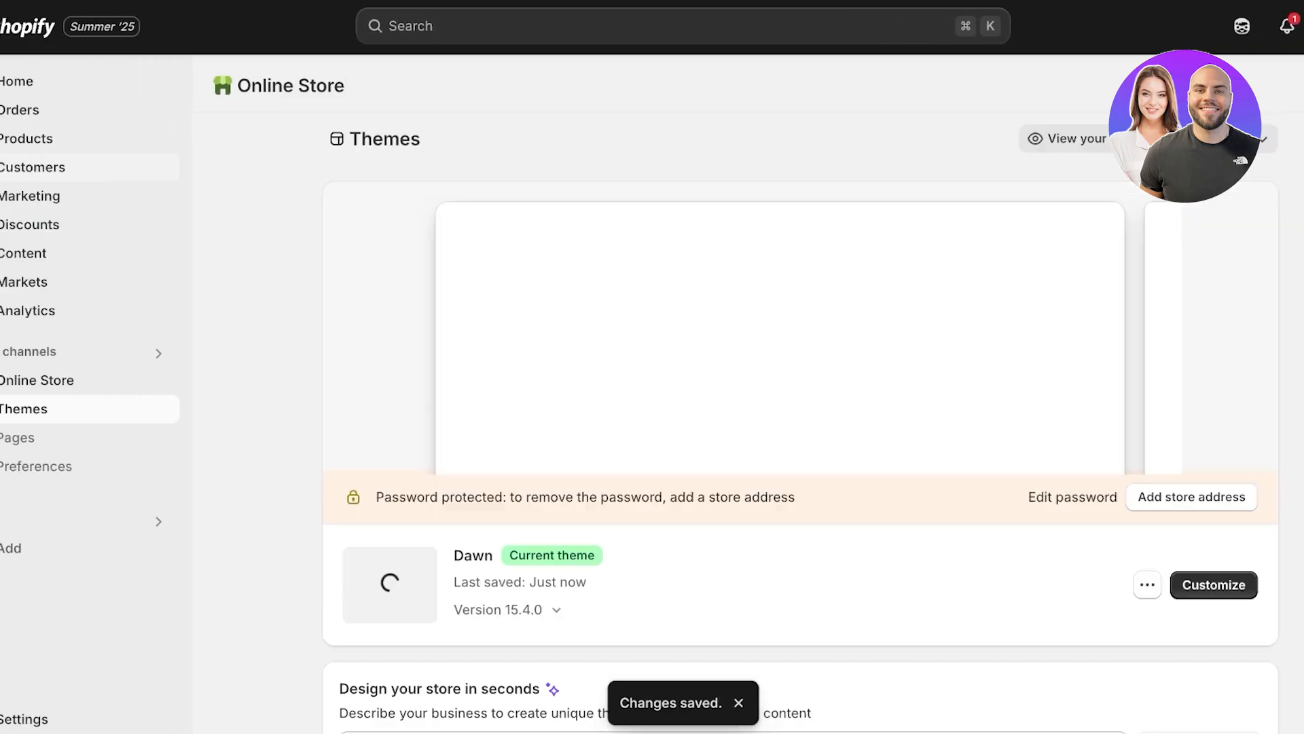
left_click(24, 138)
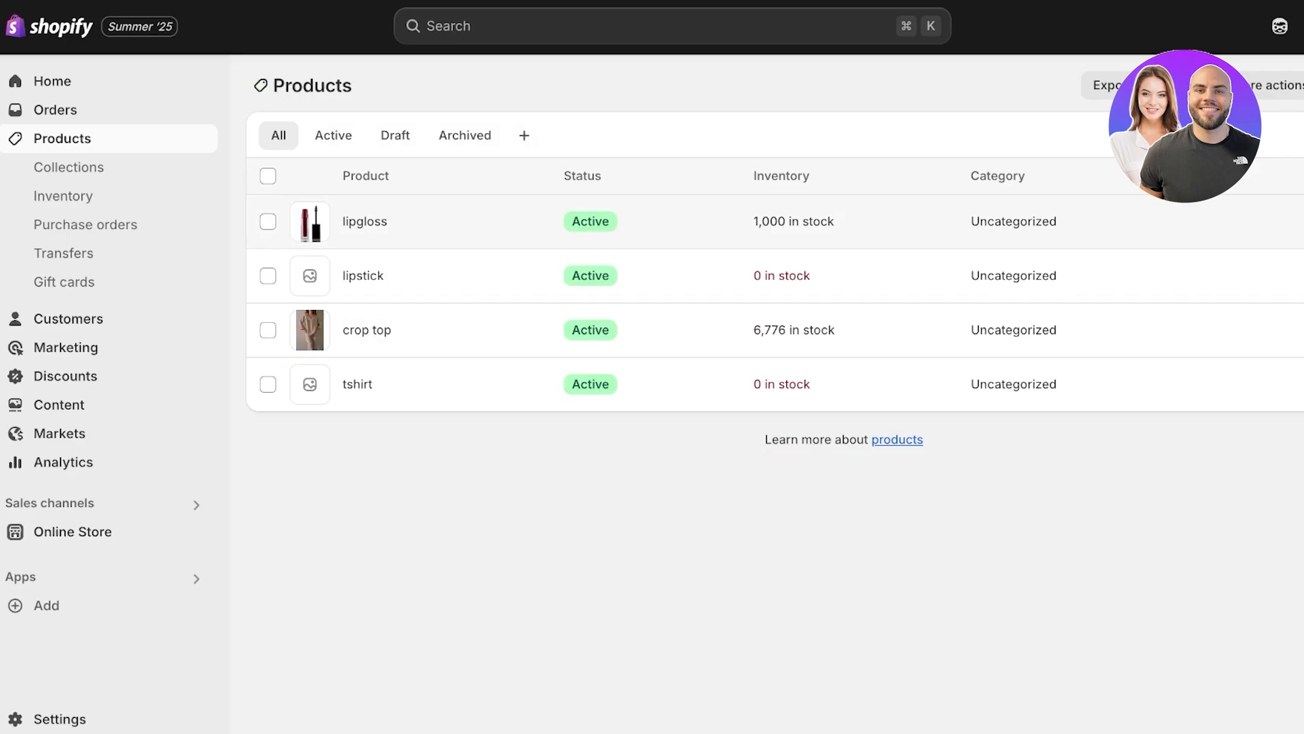
left_click(367, 331)
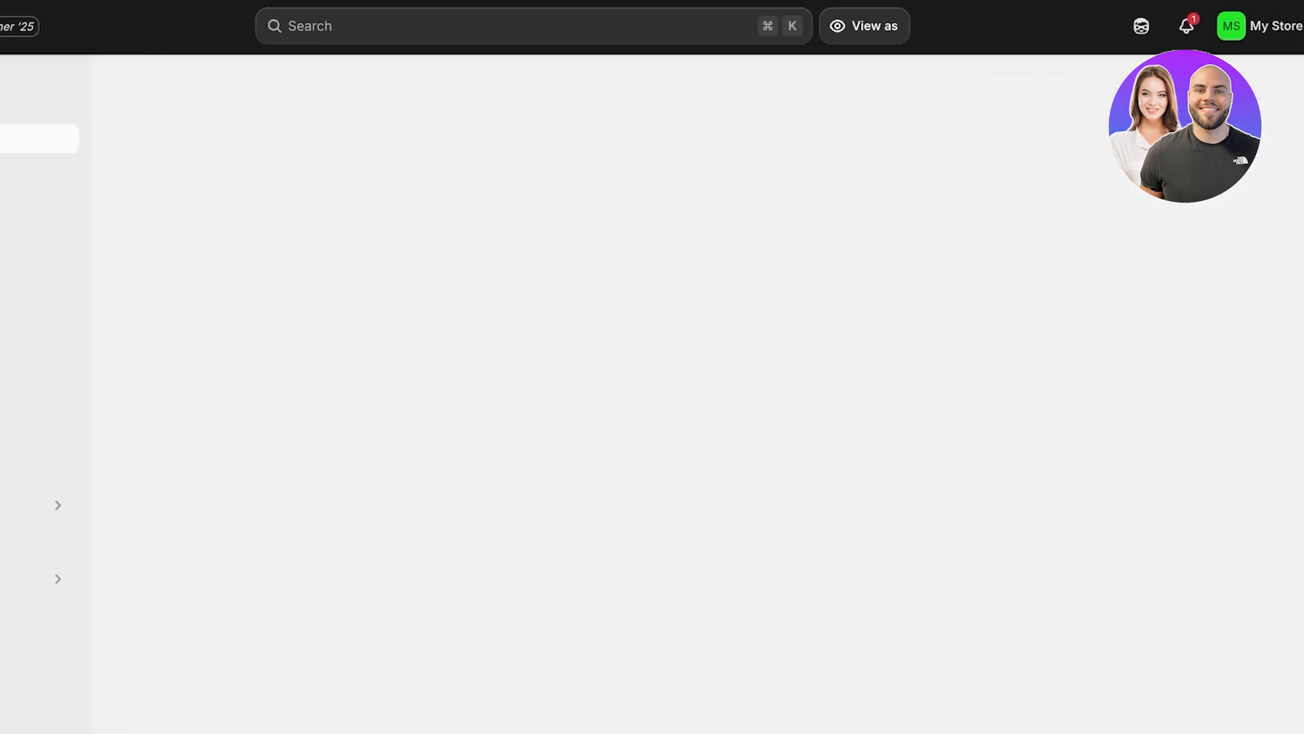
scroll(530, 399, "down", 1)
scroll(530, 399, "up", 1)
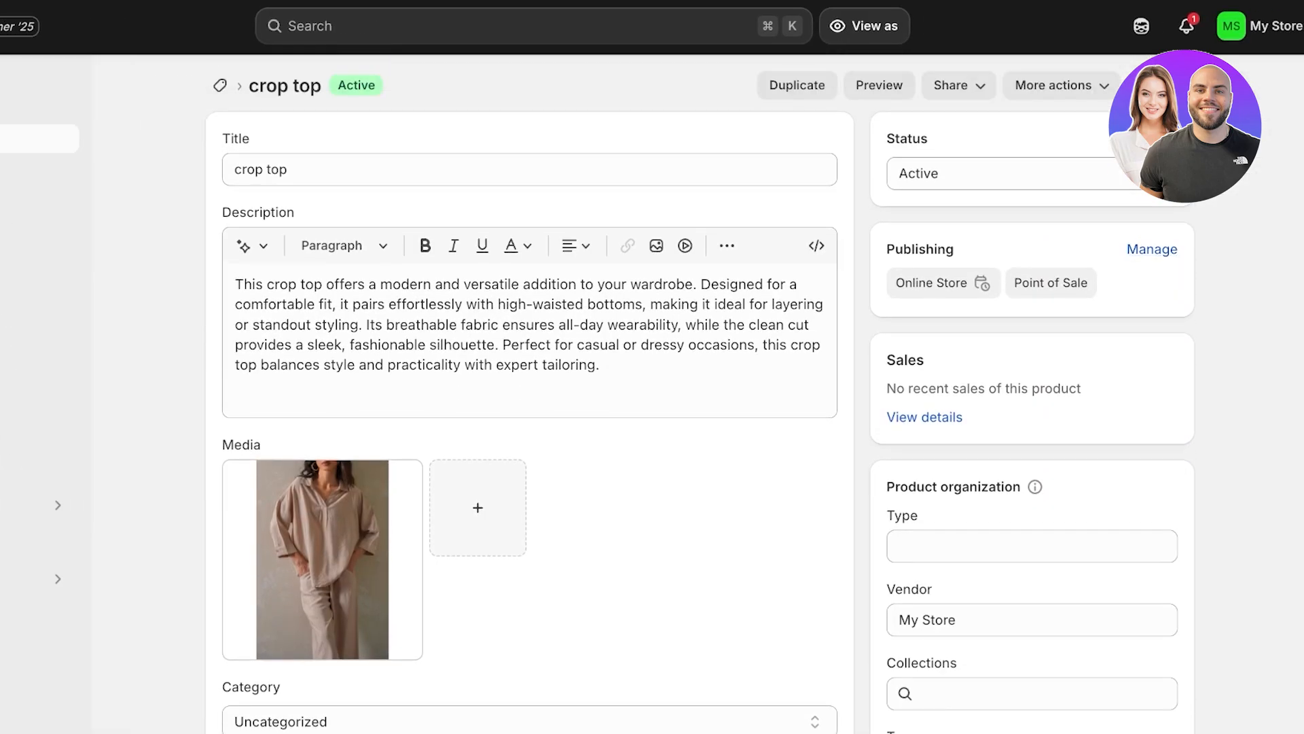
scroll(530, 400, "down", 6)
left_click(1031, 369)
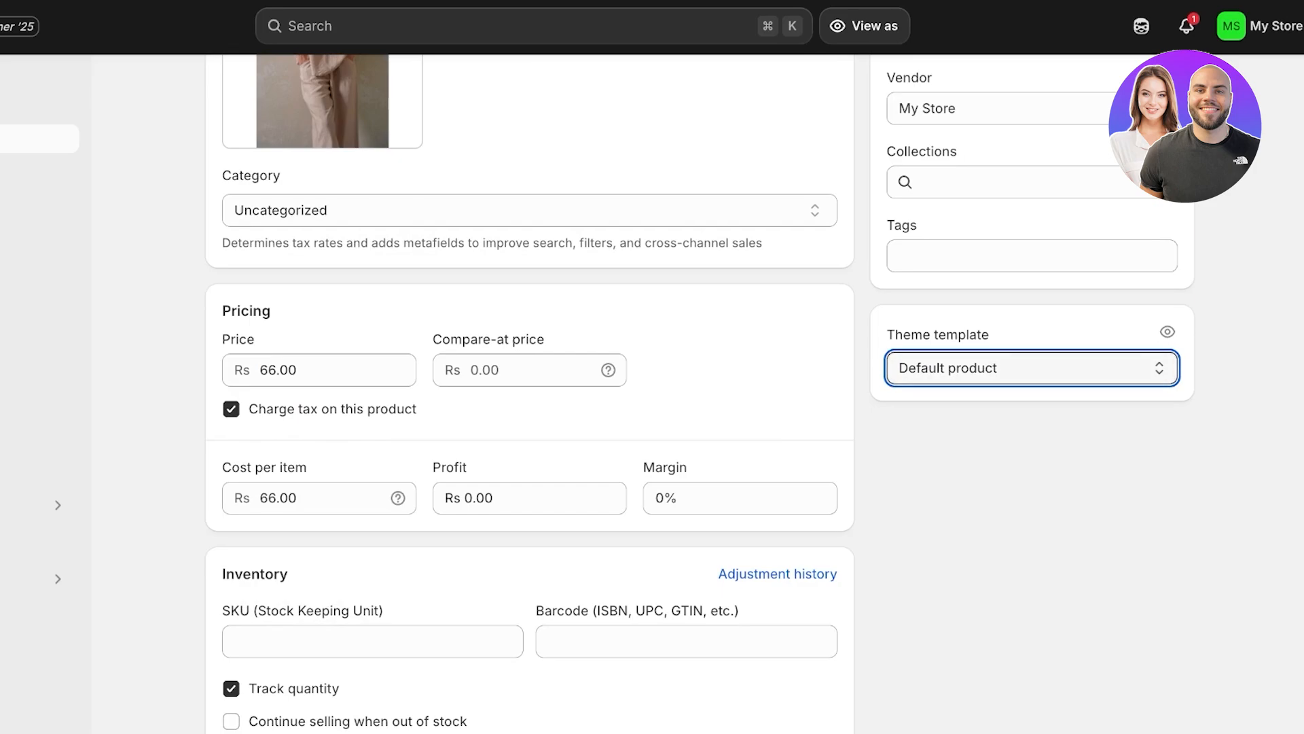
scroll(322, 102, "up", 8)
left_click(31, 82)
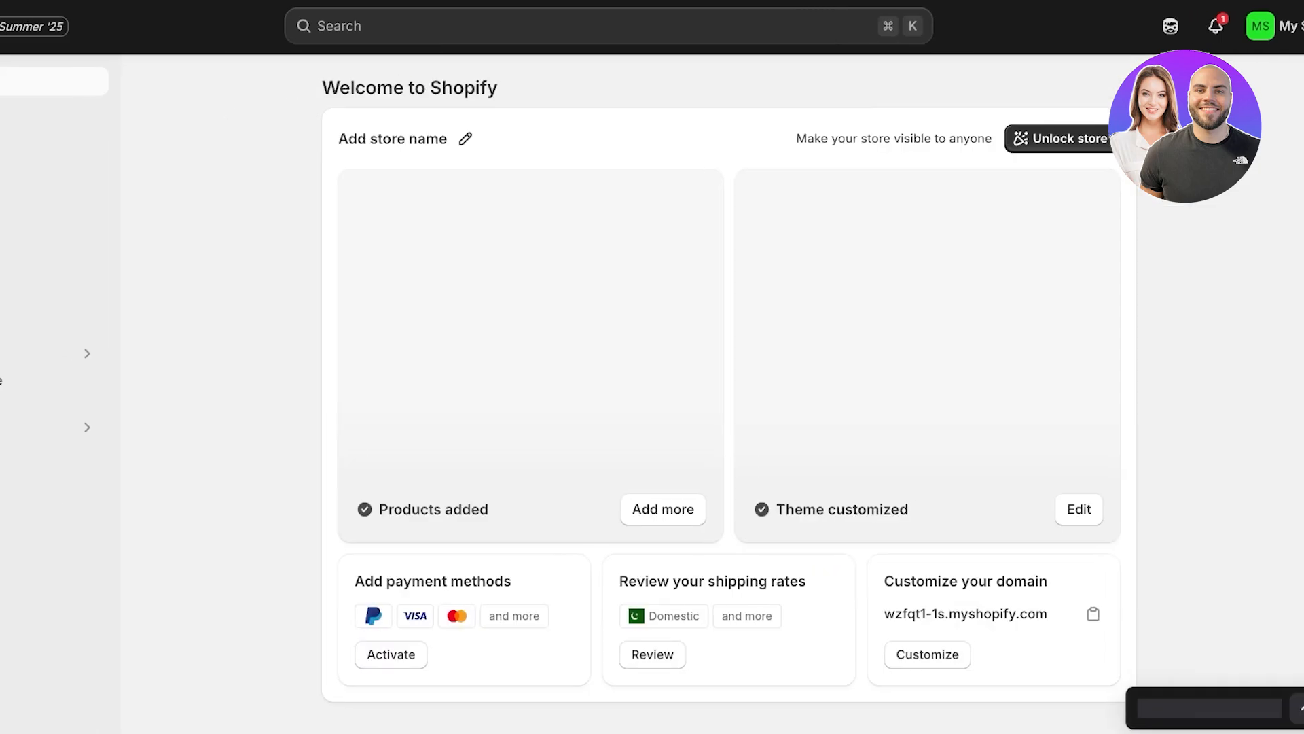